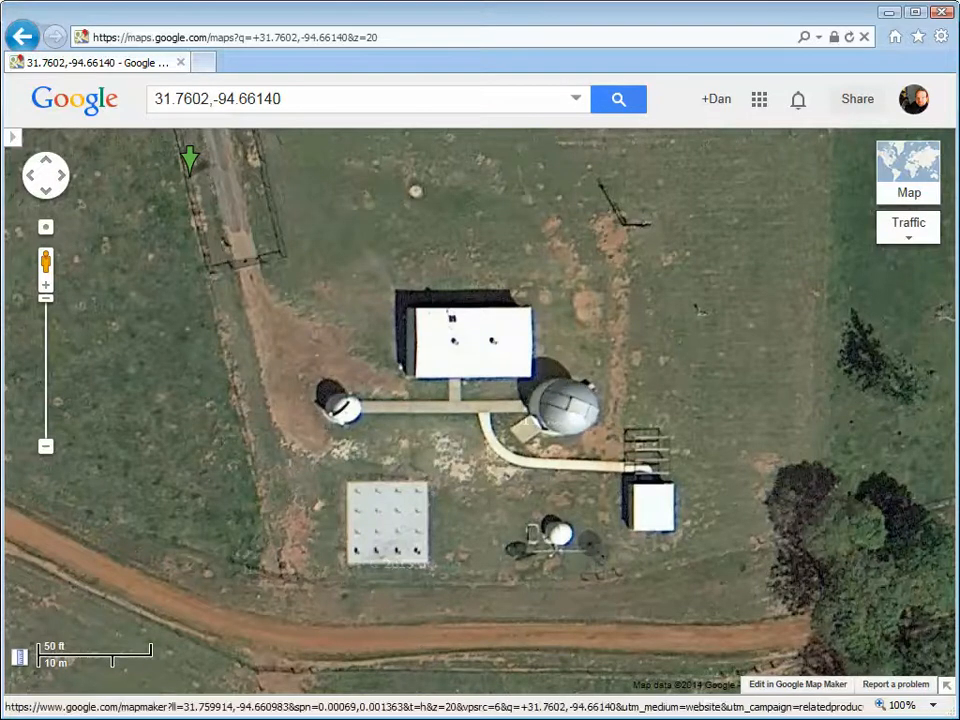
Switch to IrfanView and paste the captured map screenshot, fitting the whole image in view
{"action": "left_click", "coordinate": [640, 719]}
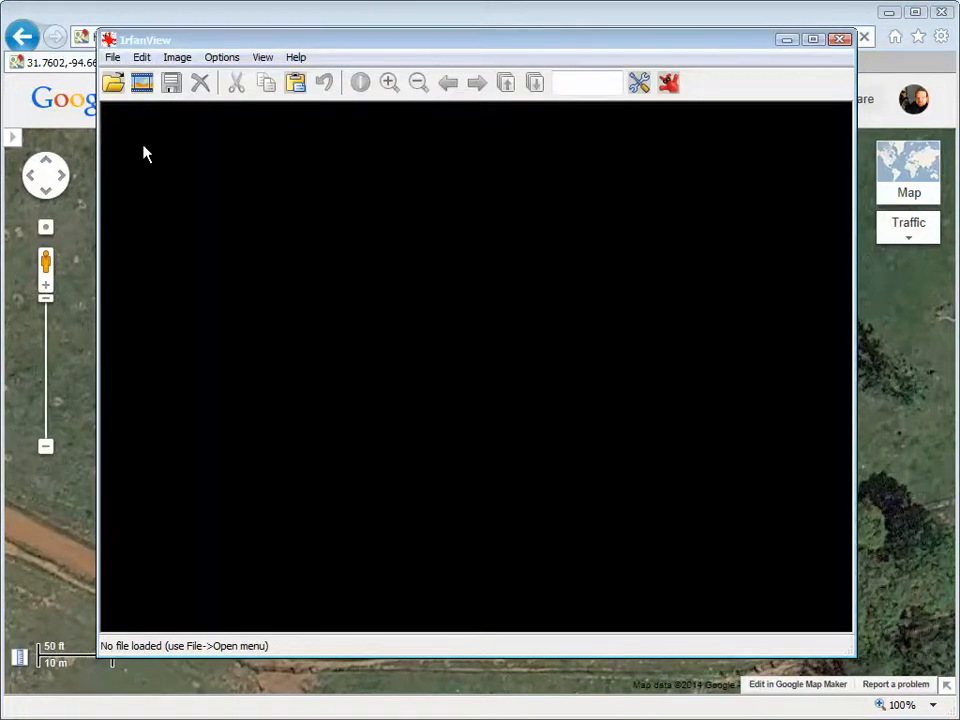
{"action": "key", "text": "ctrl+v"}
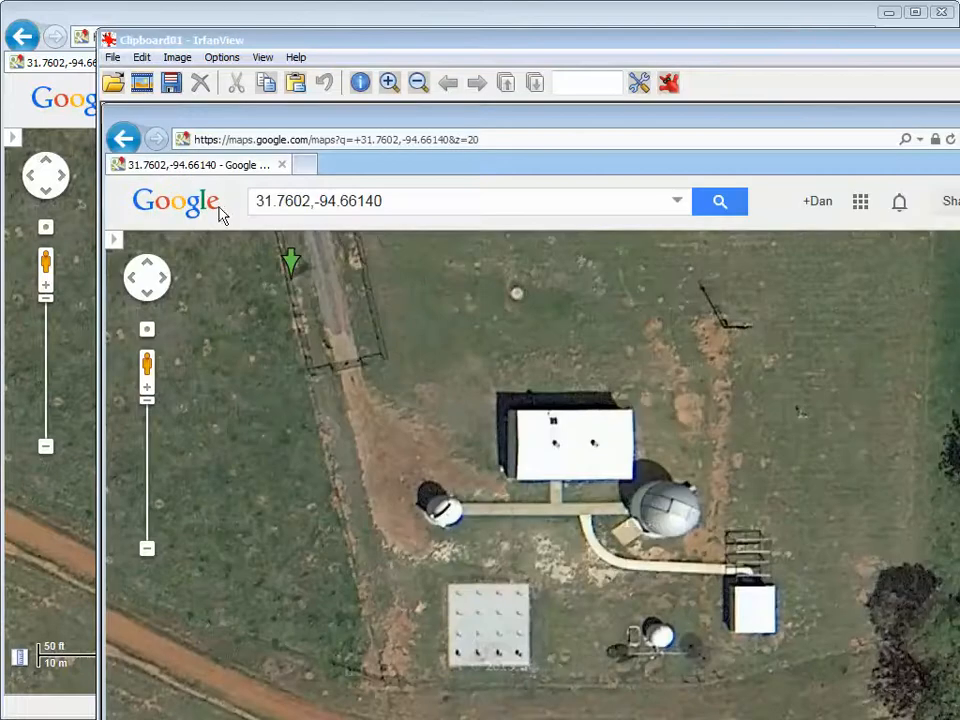
{"action": "left_click", "coordinate": [418, 83]}
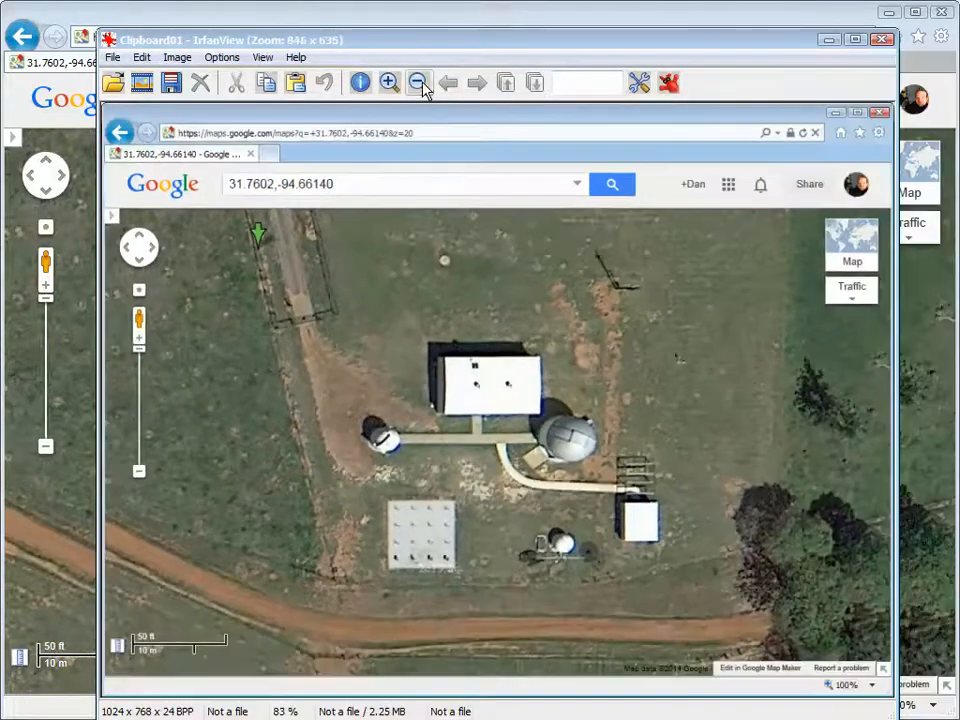
{"action": "left_click", "coordinate": [418, 83]}
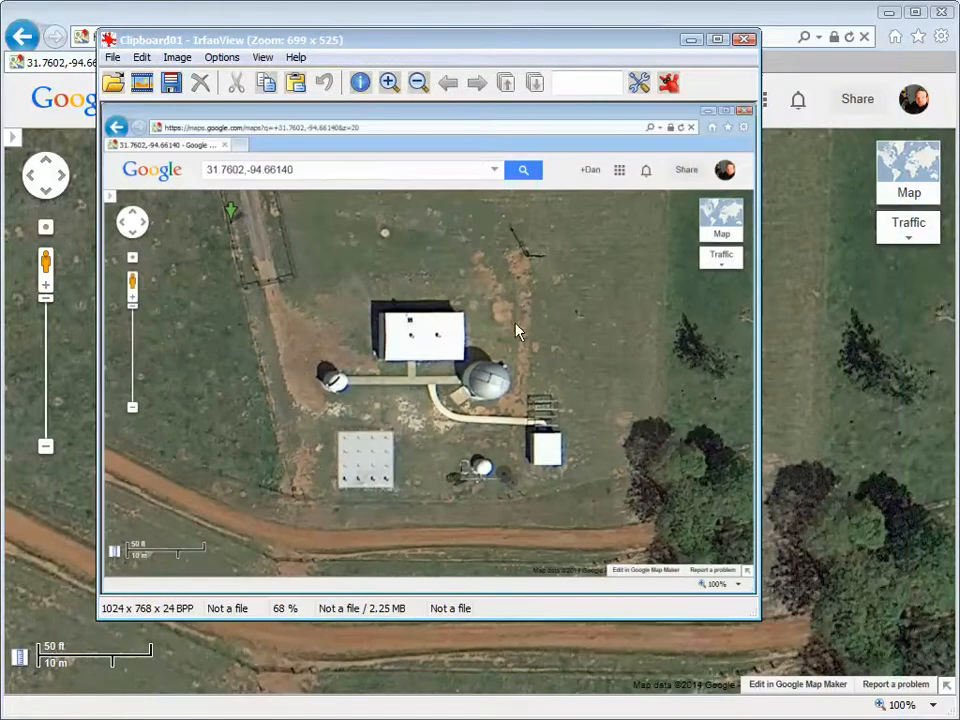
Crop the screenshot to the aerial view of the observatory, about 795 x 578 pixels, keeping the map's scale bar
{"action": "left_click_drag", "start_coordinate": [622, 197], "coordinate": [122, 566]}
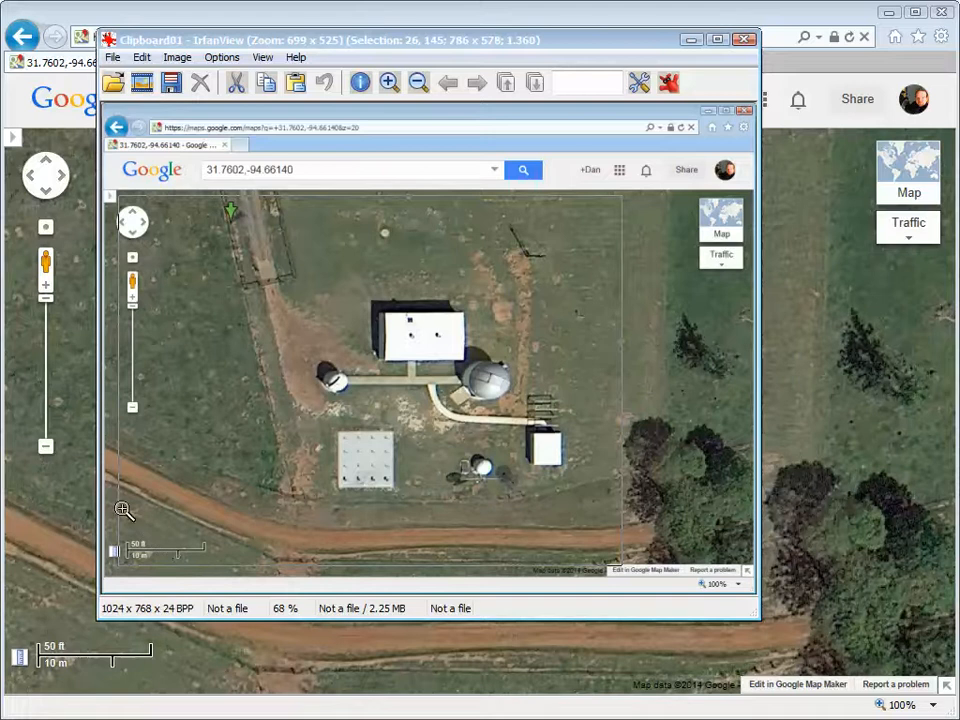
{"action": "left_click_drag", "start_coordinate": [118, 511], "coordinate": [113, 512]}
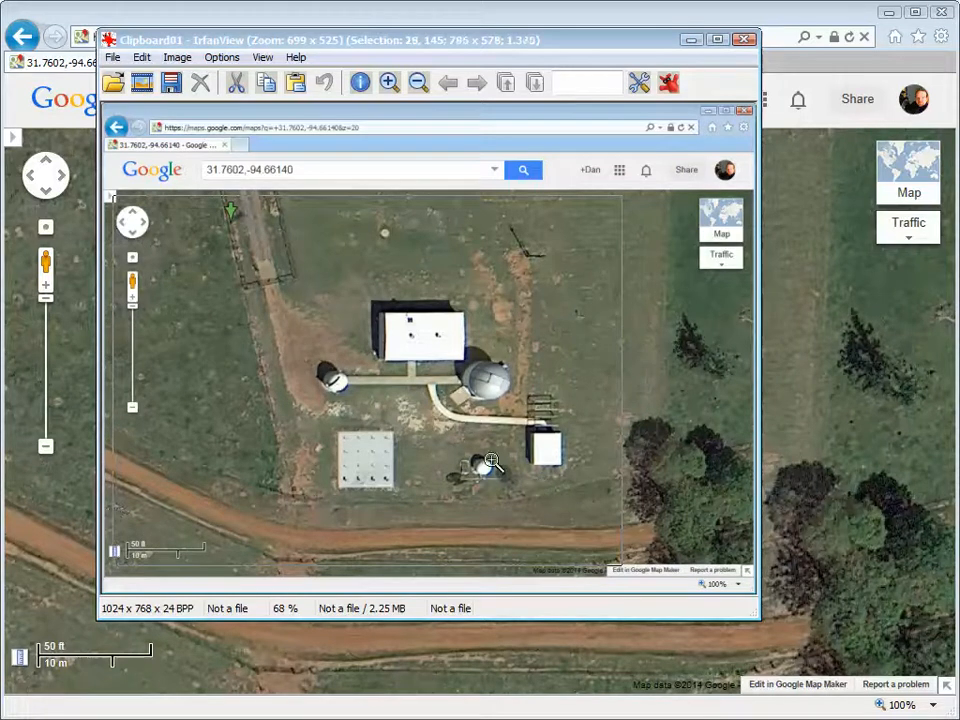
{"action": "left_click", "coordinate": [141, 57]}
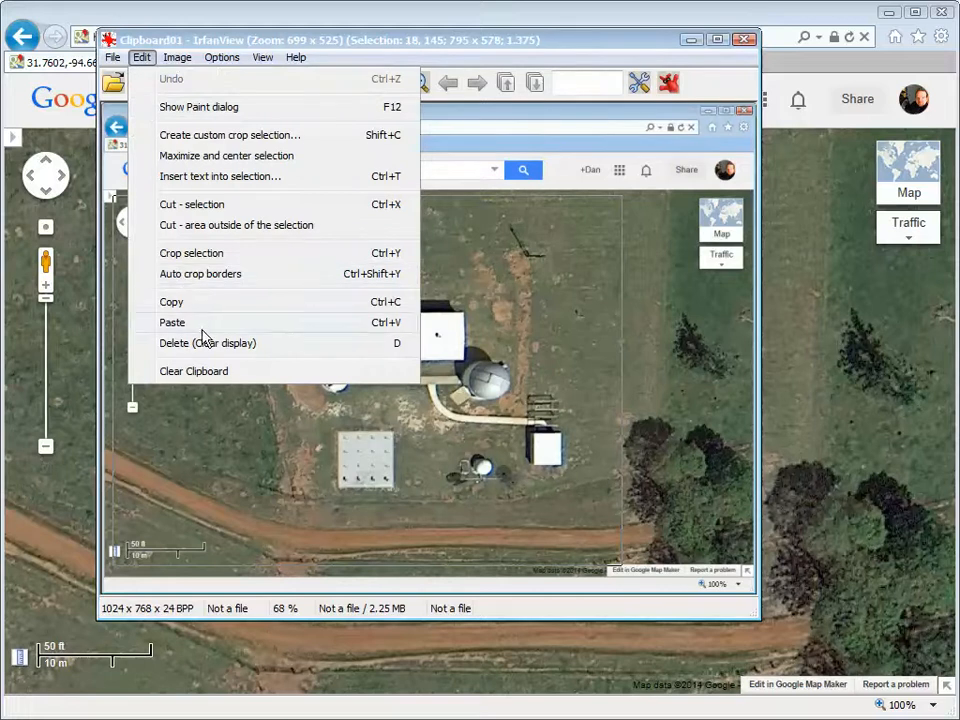
{"action": "left_click", "coordinate": [200, 256]}
Save the cropped picture to the Desktop as Observatory-from-Space.jpg in JPG format, replacing the existing file
{"action": "left_click", "coordinate": [112, 57]}
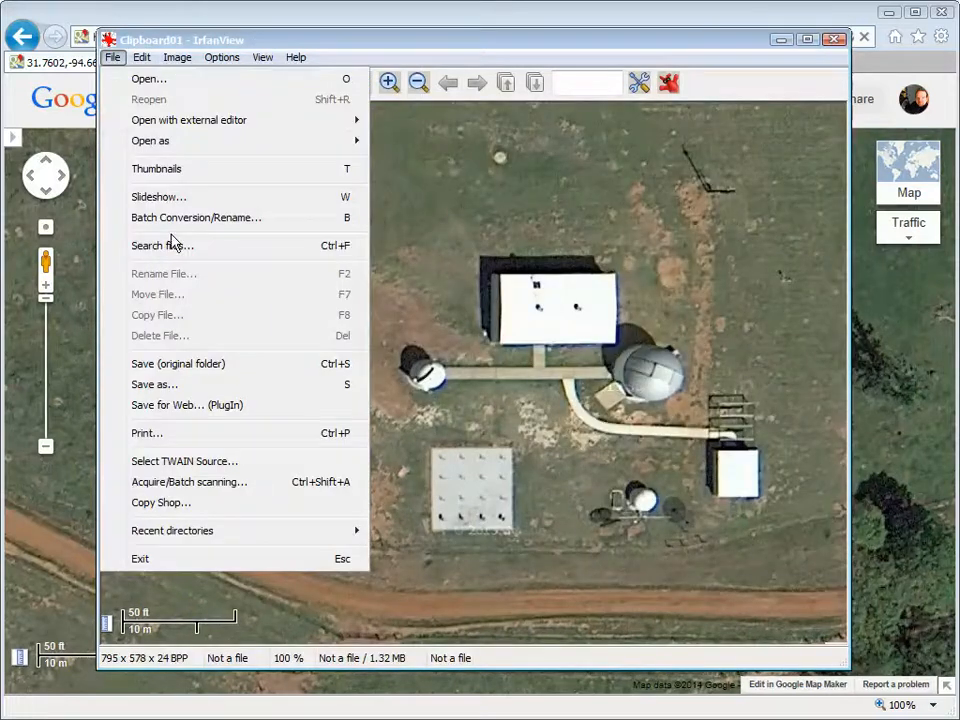
{"action": "left_click", "coordinate": [182, 385]}
{"action": "left_click", "coordinate": [206, 159]}
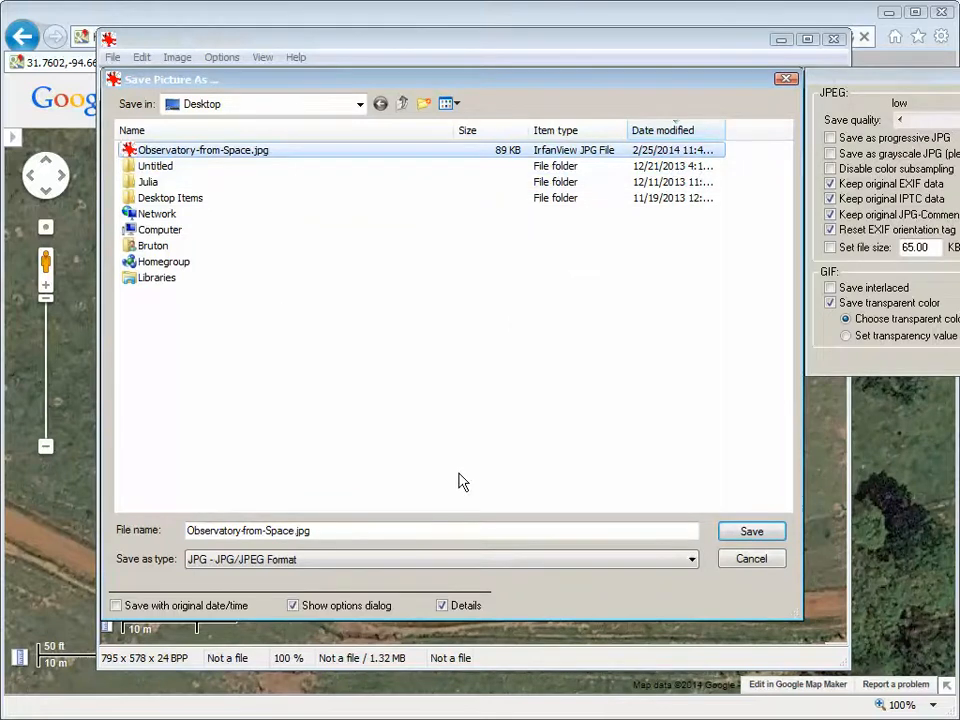
{"action": "left_click", "coordinate": [748, 536]}
{"action": "left_click", "coordinate": [628, 508]}
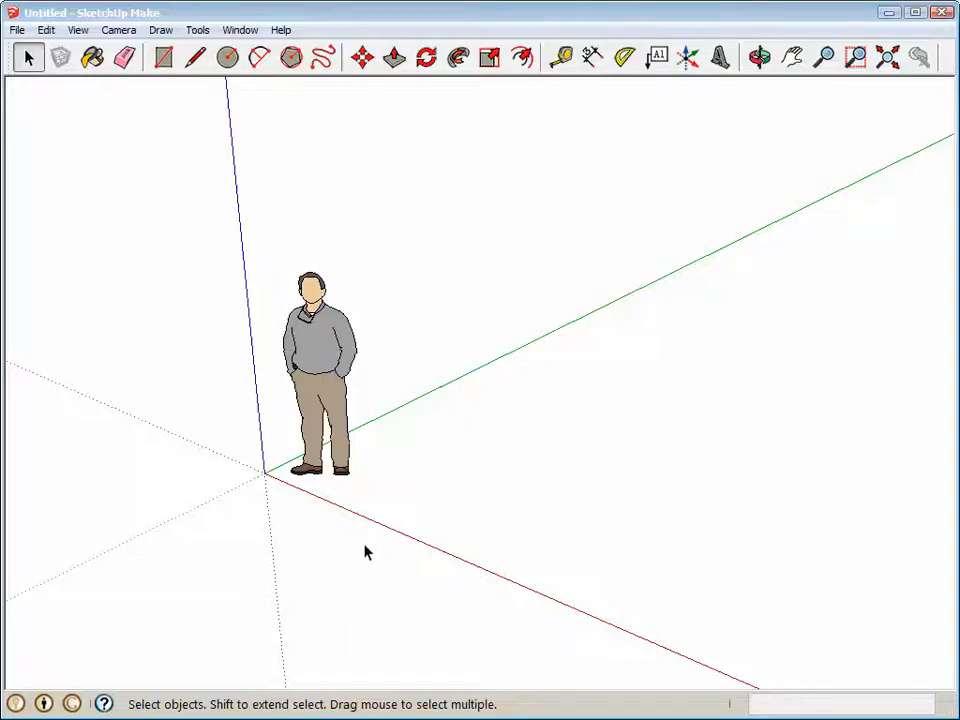
Set the SketchUp model's length precision to 0' in the Units section of the model information
{"action": "left_click", "coordinate": [240, 30]}
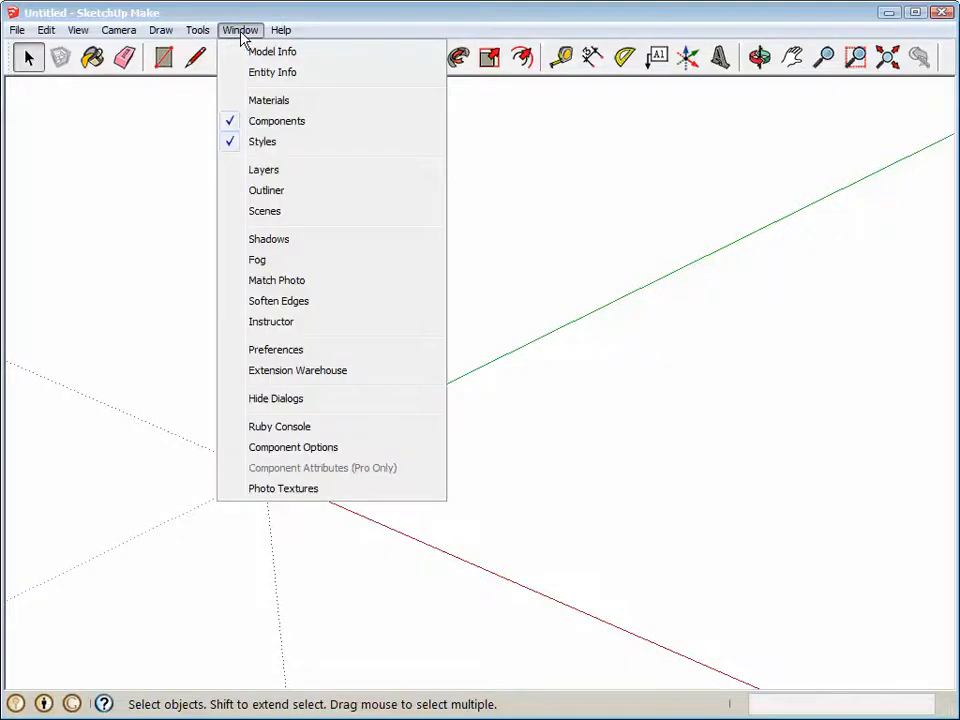
{"action": "left_click", "coordinate": [267, 52]}
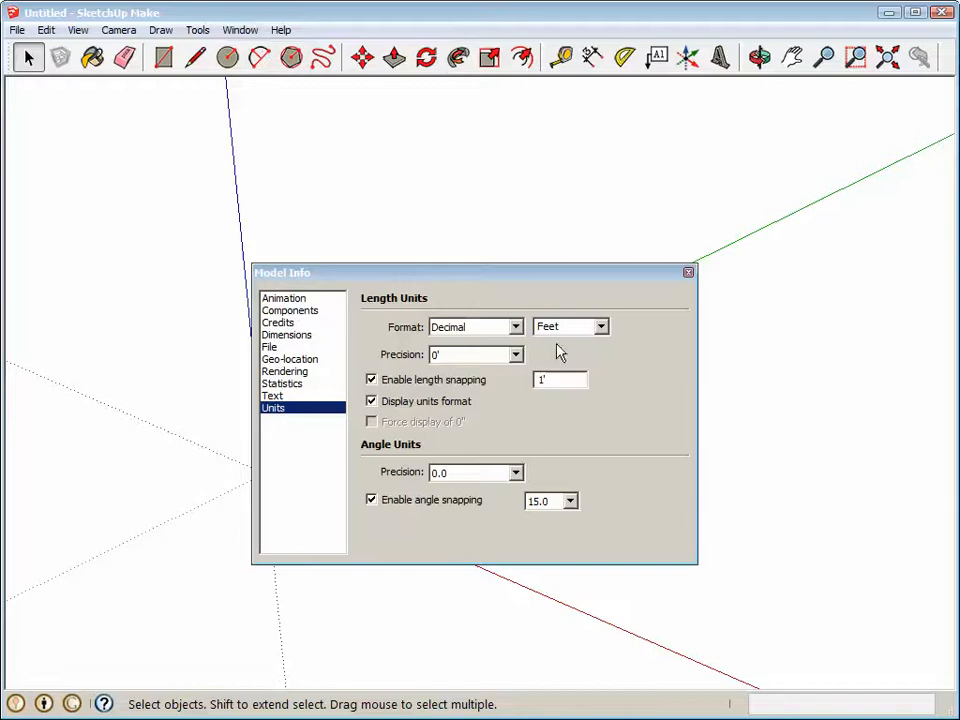
{"action": "left_click", "coordinate": [516, 357]}
{"action": "left_click", "coordinate": [519, 370]}
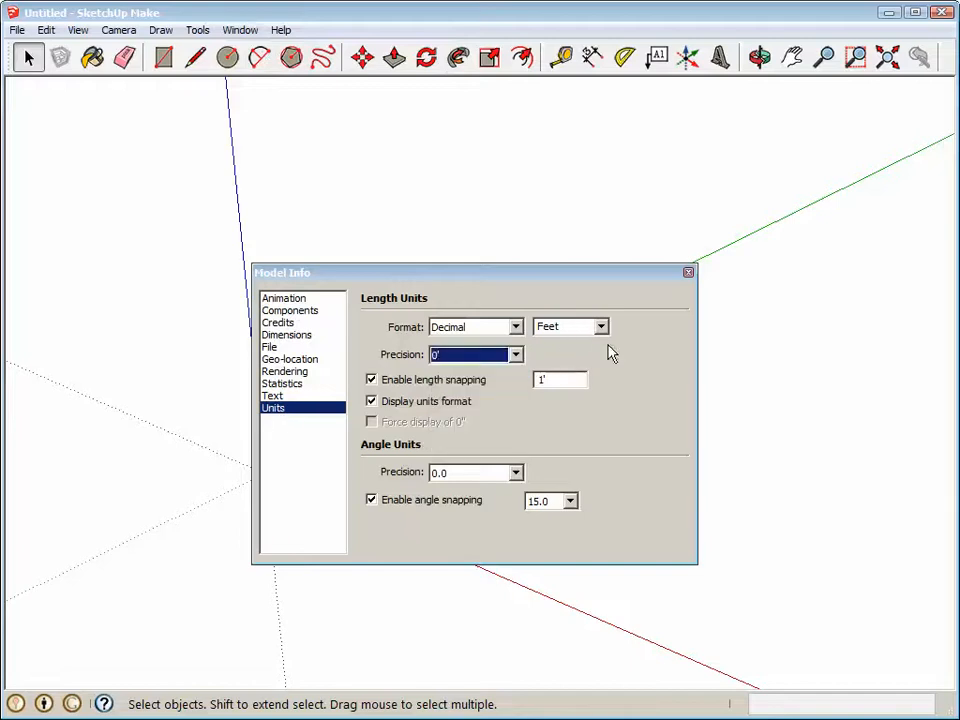
{"action": "left_click", "coordinate": [689, 274]}
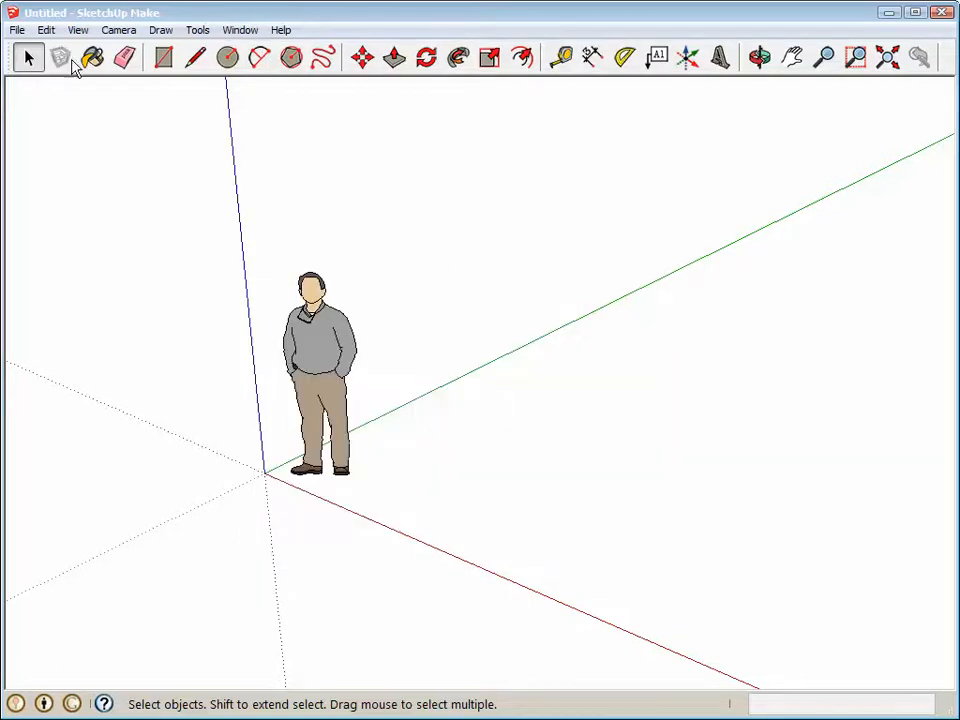
Import Observatory-from-Space.jpg as an image, with one corner at the origin and a width of about 13'
{"action": "left_click", "coordinate": [17, 30]}
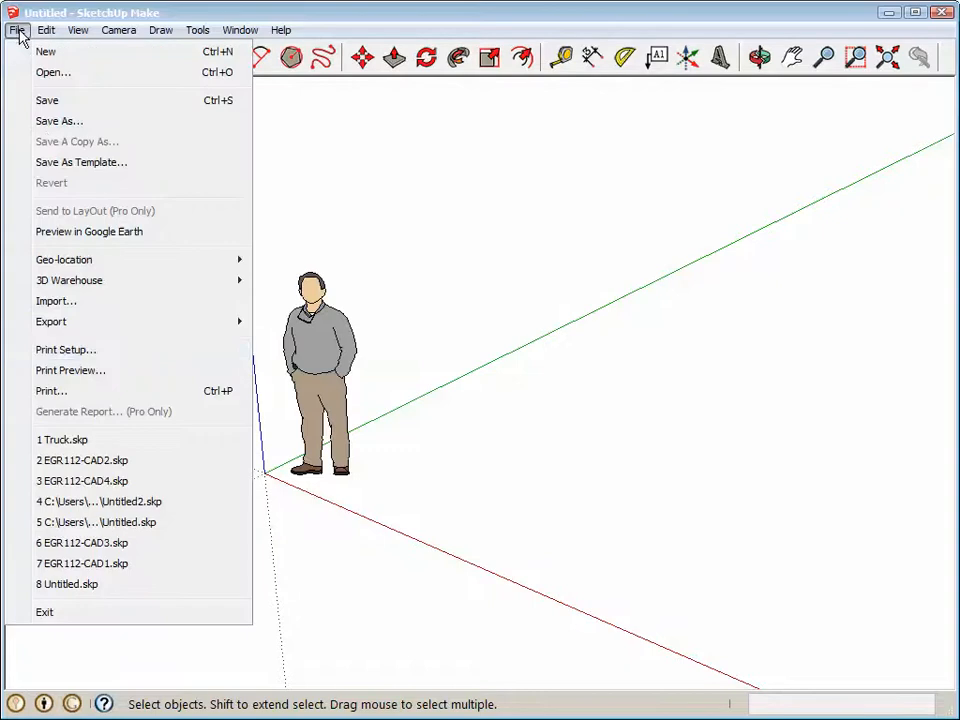
{"action": "left_click", "coordinate": [86, 318]}
{"action": "left_click", "coordinate": [355, 253]}
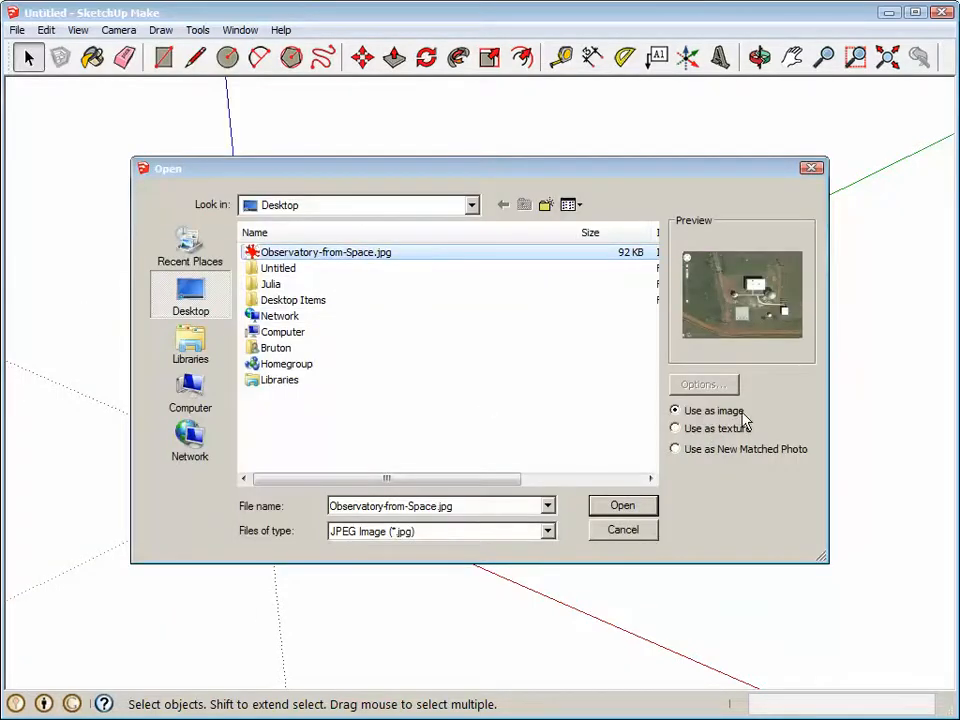
{"action": "left_click", "coordinate": [622, 506]}
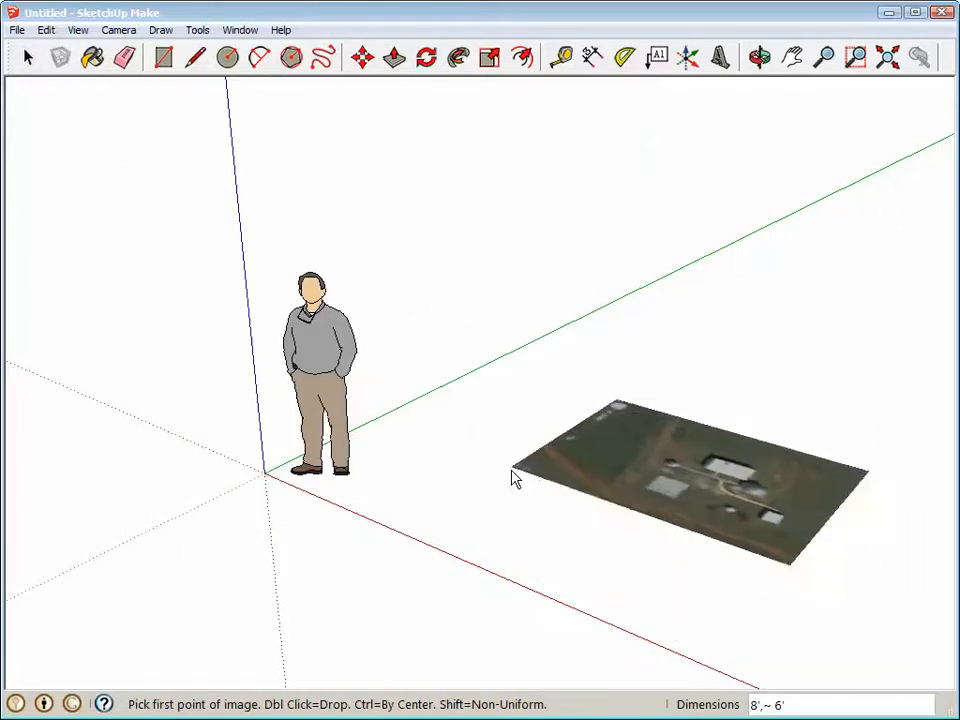
{"action": "left_click", "coordinate": [265, 476]}
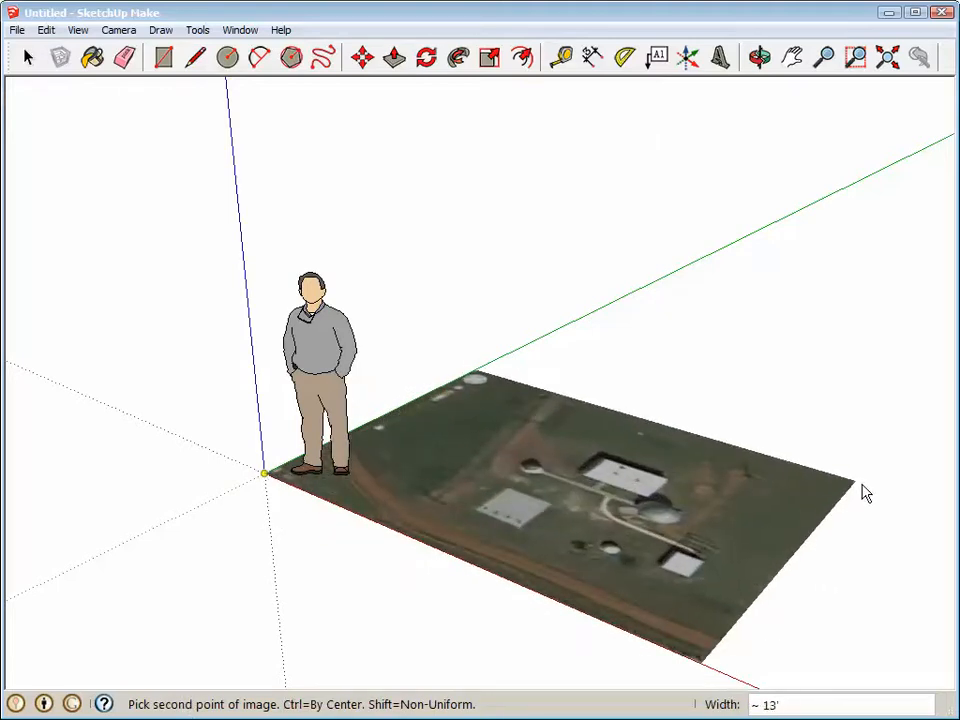
{"action": "left_click", "coordinate": [855, 503]}
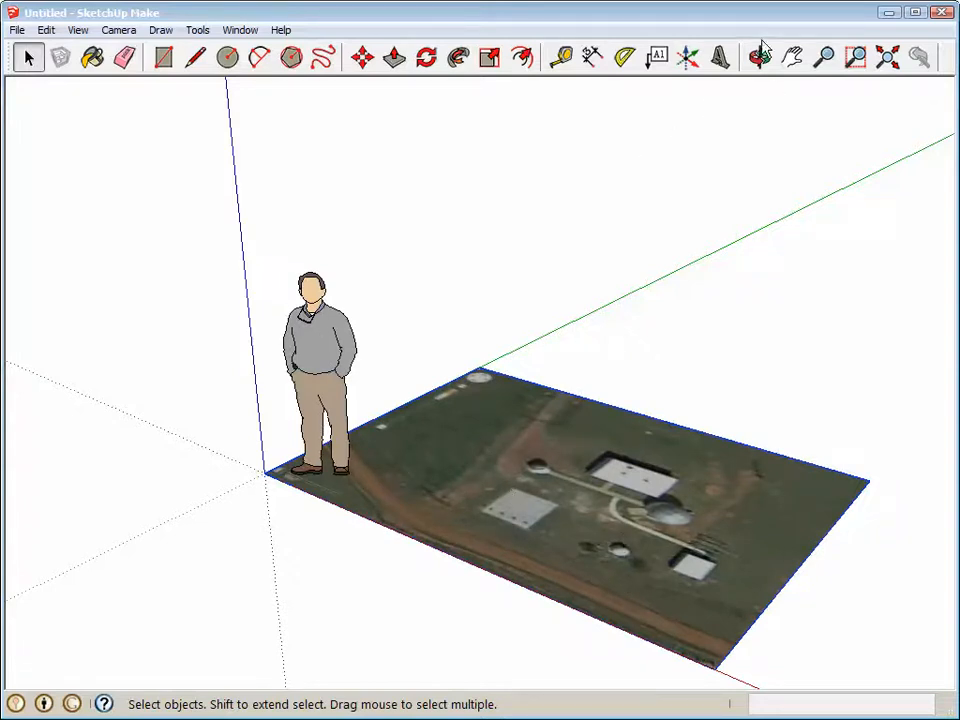
Measure the 50 ft scale bar on the imported aerial image with the Tape Measure
{"action": "left_click", "coordinate": [760, 58]}
{"action": "left_click_drag", "start_coordinate": [390, 467], "coordinate": [707, 558]}
{"action": "left_click", "coordinate": [792, 57]}
{"action": "left_click_drag", "start_coordinate": [332, 588], "coordinate": [440, 443]}
{"action": "scroll", "coordinate": [422, 465], "scroll_direction": "up", "scroll_amount": 6}
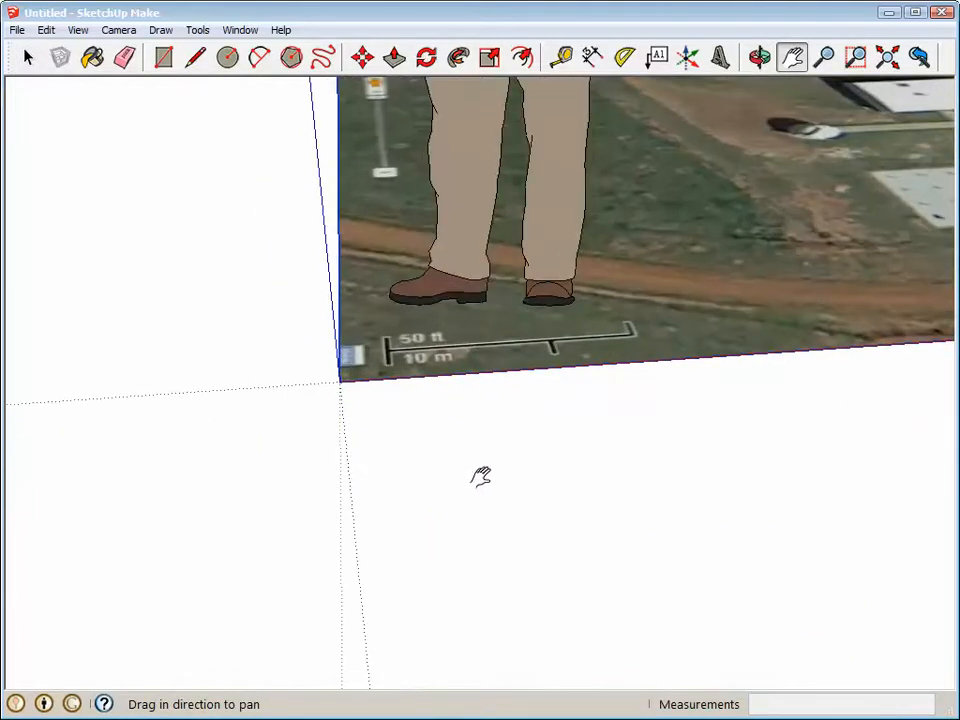
{"action": "left_click_drag", "start_coordinate": [505, 485], "coordinate": [446, 583]}
{"action": "scroll", "coordinate": [445, 585], "scroll_direction": "up", "scroll_amount": 2}
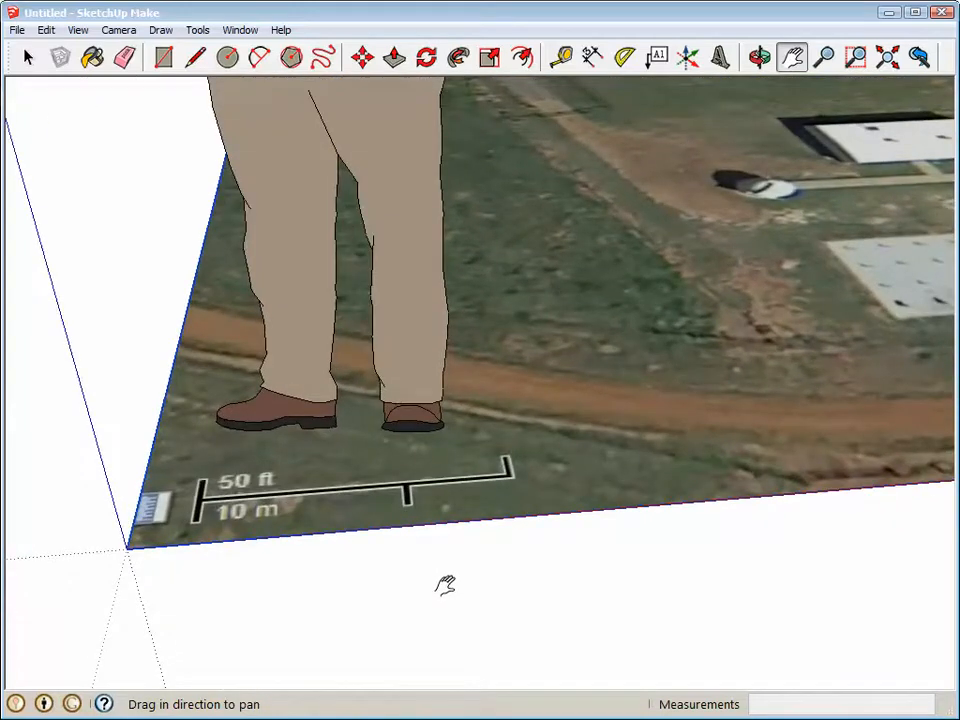
{"action": "left_click", "coordinate": [561, 57]}
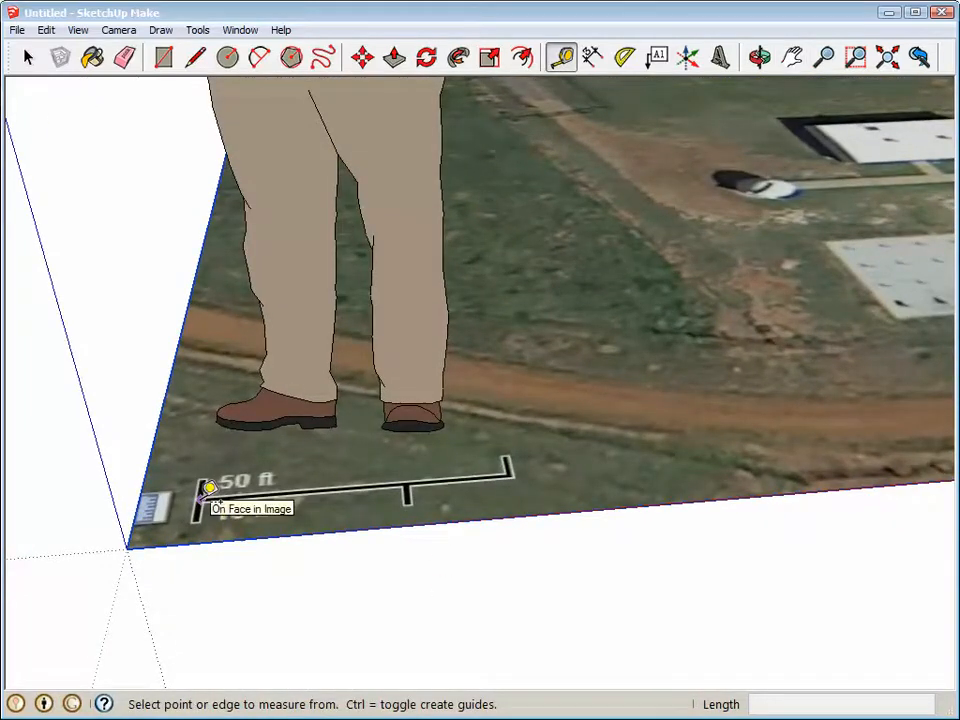
{"action": "left_click", "coordinate": [202, 495]}
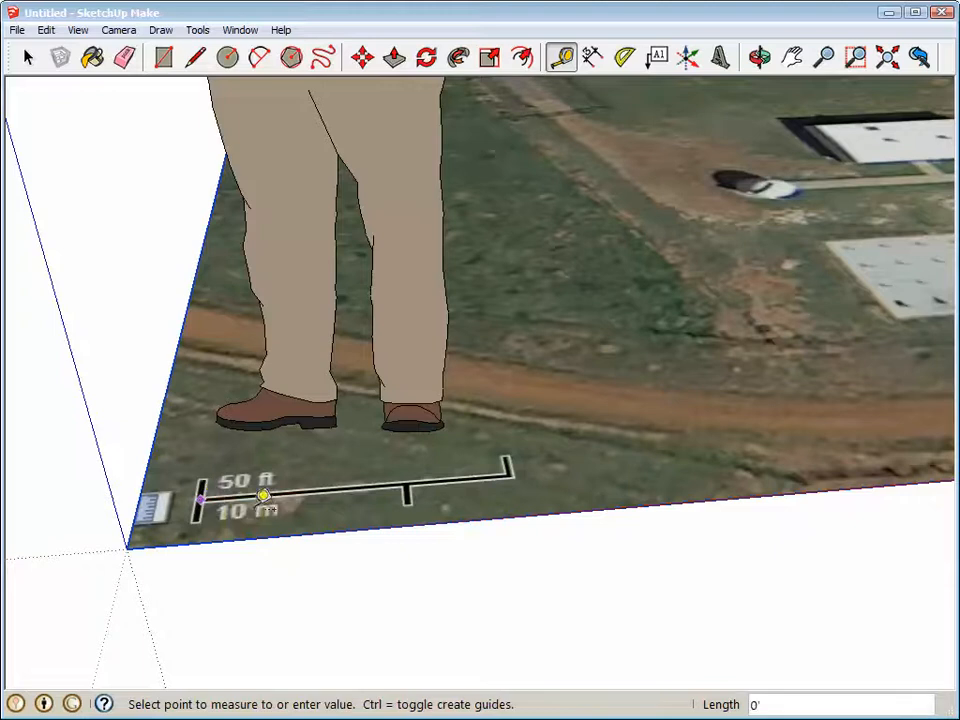
{"action": "left_click", "coordinate": [510, 470]}
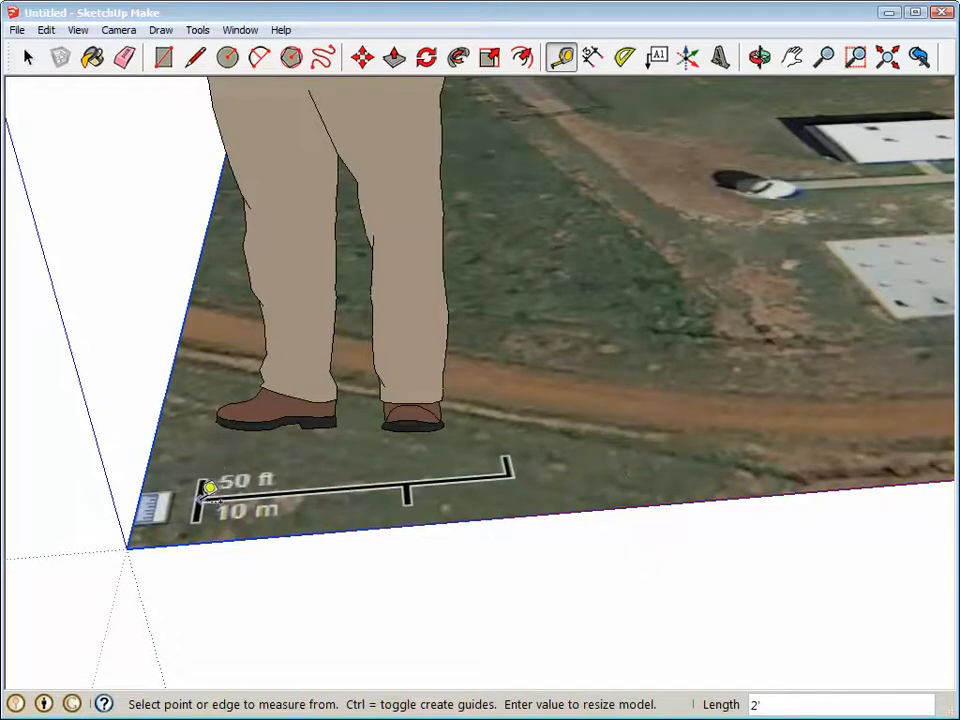
{"action": "left_click", "coordinate": [200, 497]}
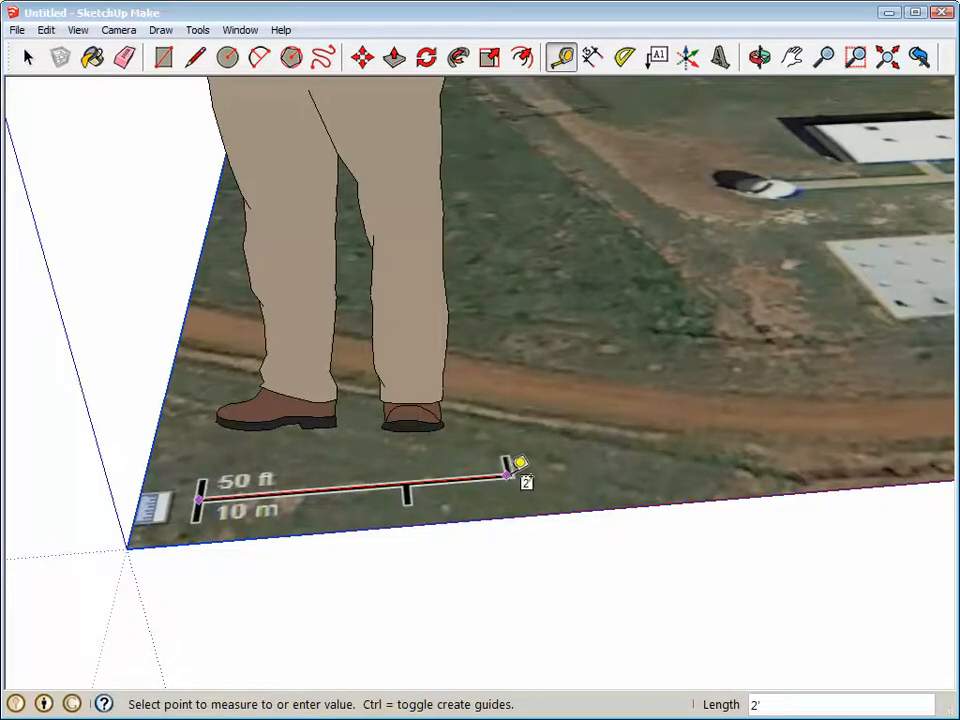
{"action": "left_click", "coordinate": [507, 476]}
{"action": "type", "text": "50"}
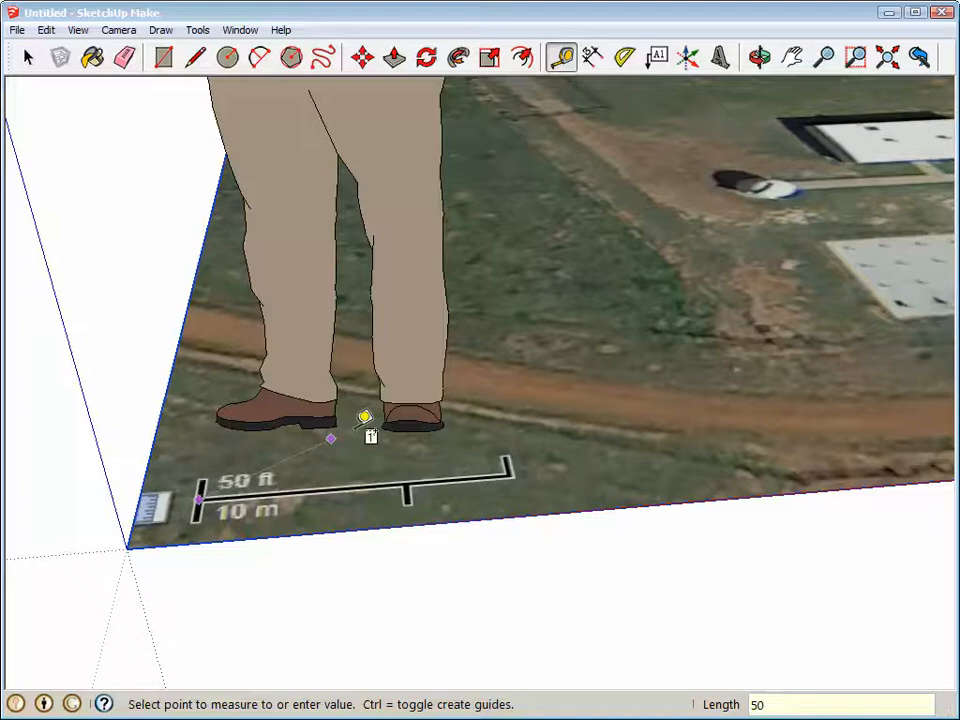
{"action": "key", "text": "Escape"}
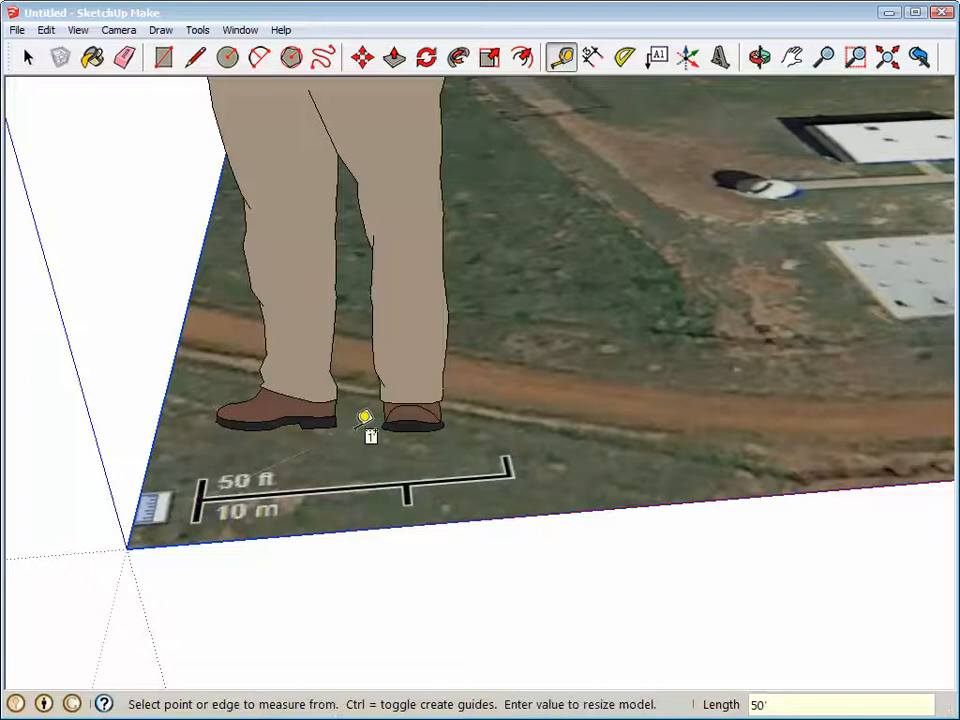
Resize the model by measuring the aerial image's 50 ft scale bar end to end and setting its length to 50'
{"action": "left_click", "coordinate": [211, 487]}
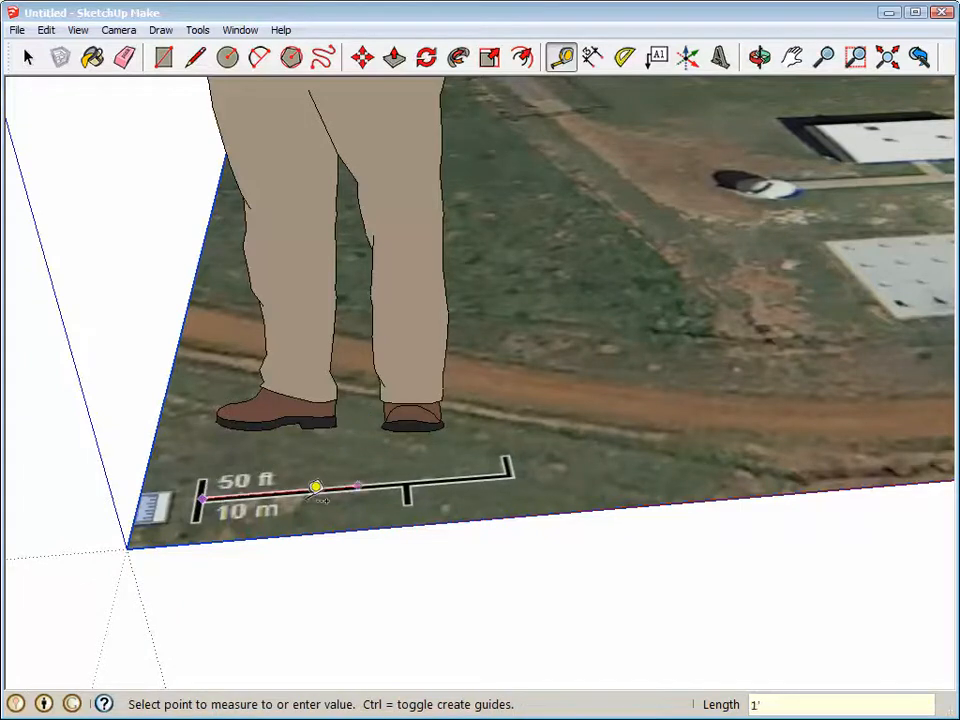
{"action": "left_click", "coordinate": [516, 466]}
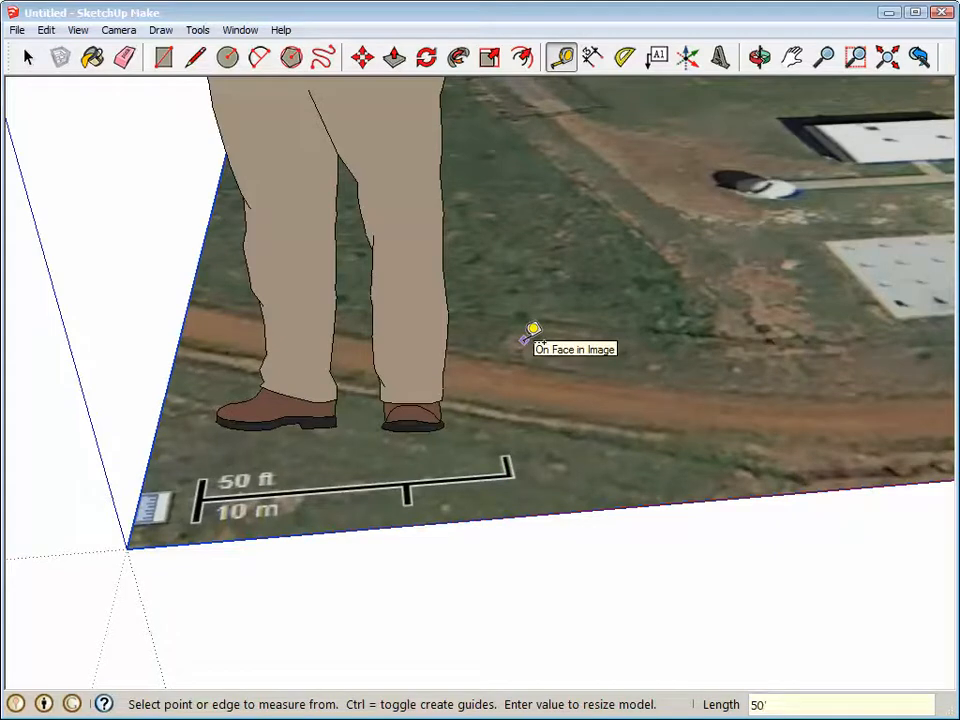
{"action": "type", "text": "50'"}
{"action": "key", "text": "Return"}
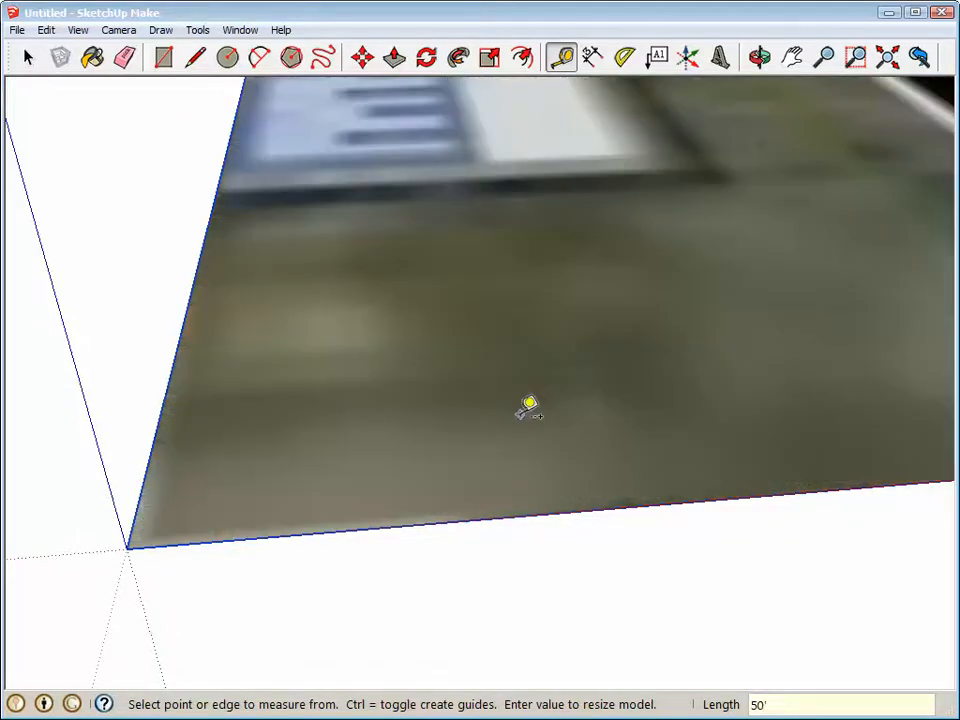
{"action": "left_click", "coordinate": [525, 412]}
Move the person figure about 165' to the grass between the walkway and the square concrete pad
{"action": "left_click", "coordinate": [791, 58]}
{"action": "left_click_drag", "start_coordinate": [731, 126], "coordinate": [446, 375]}
{"action": "scroll", "coordinate": [446, 375], "scroll_direction": "down", "scroll_amount": 8}
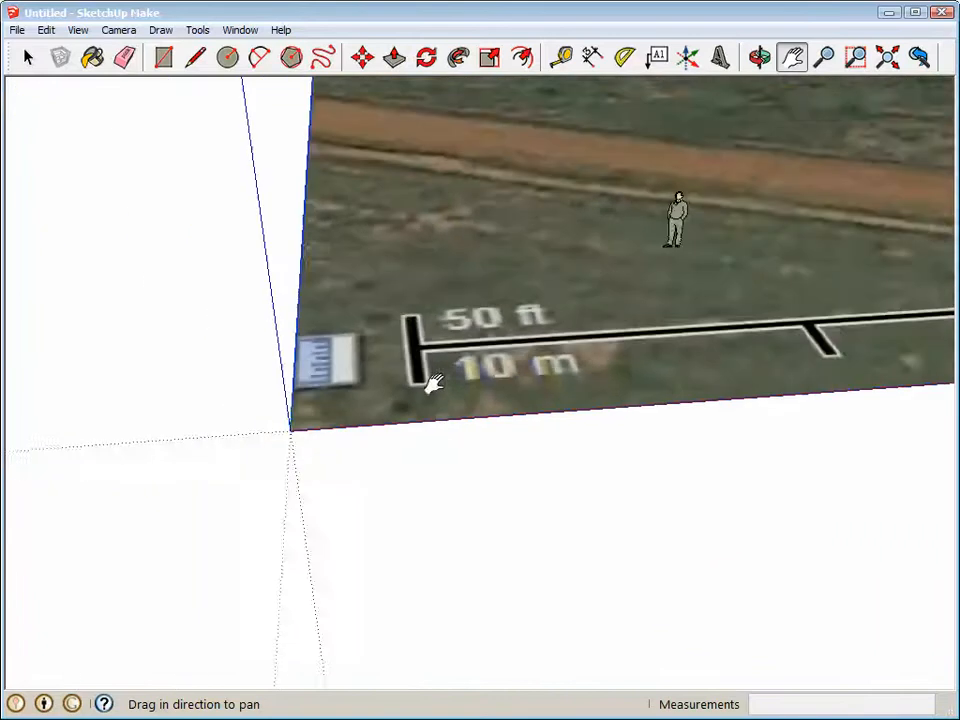
{"action": "left_click_drag", "start_coordinate": [746, 306], "coordinate": [195, 560]}
{"action": "left_click_drag", "start_coordinate": [474, 421], "coordinate": [460, 449]}
{"action": "left_click", "coordinate": [29, 57]}
{"action": "left_click", "coordinate": [104, 540]}
{"action": "left_click", "coordinate": [362, 57]}
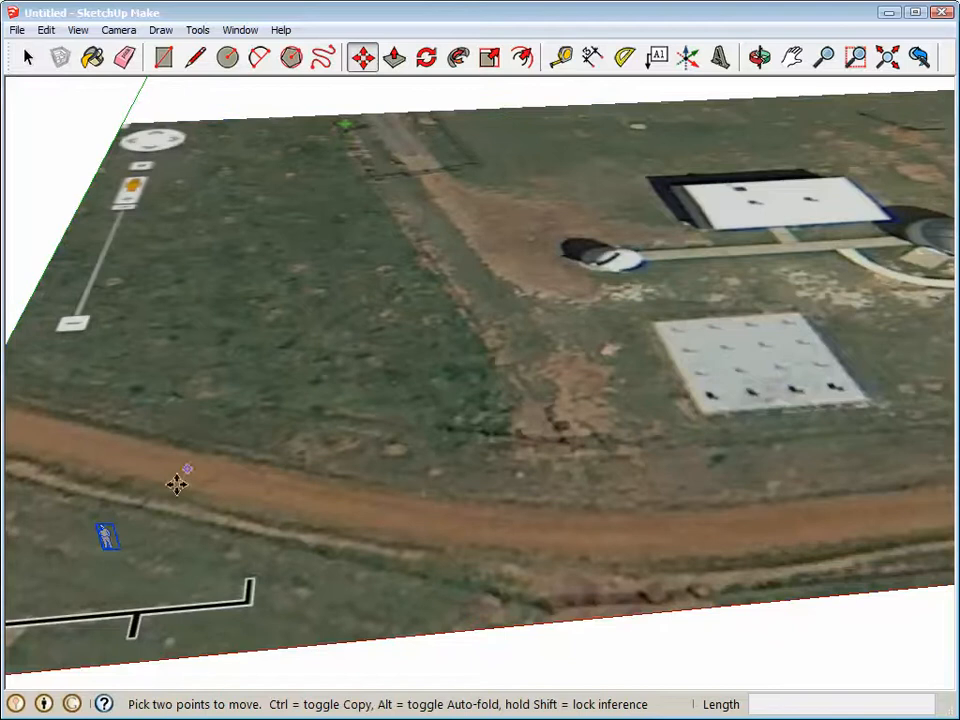
{"action": "left_click", "coordinate": [108, 541]}
{"action": "left_click", "coordinate": [769, 274]}
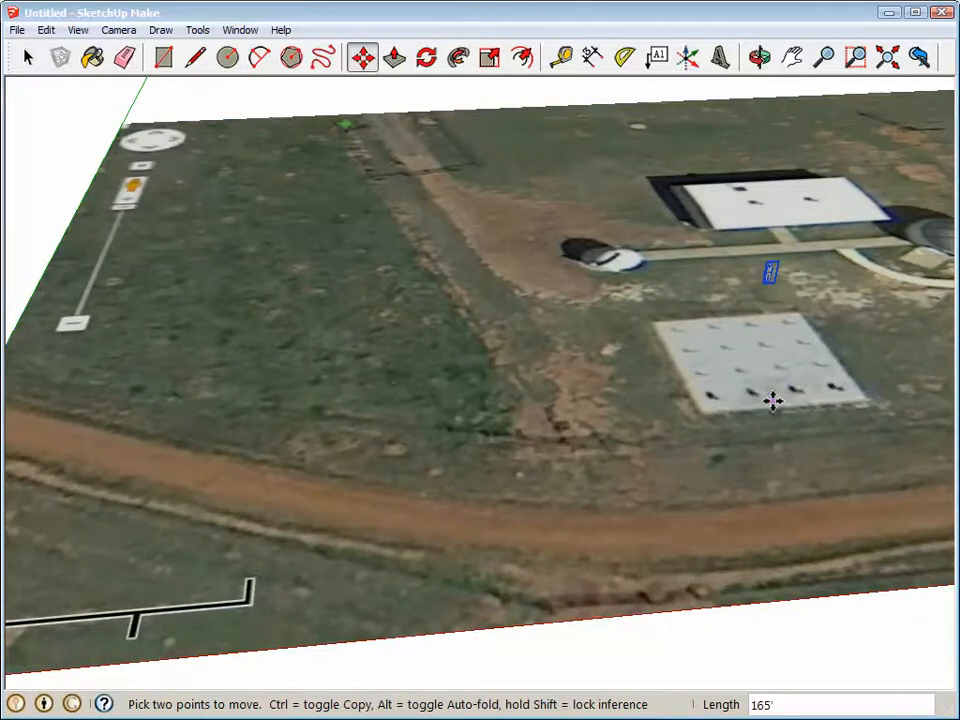
Examine the person figure's size against the buildings and concrete pad up close from a low viewpoint
{"action": "left_click", "coordinate": [792, 57]}
{"action": "left_click_drag", "start_coordinate": [739, 326], "coordinate": [471, 476]}
{"action": "scroll", "coordinate": [449, 420], "scroll_direction": "up", "scroll_amount": 3}
{"action": "left_click_drag", "start_coordinate": [767, 546], "coordinate": [561, 444]}
{"action": "scroll", "coordinate": [567, 440], "scroll_direction": "up", "scroll_amount": 2}
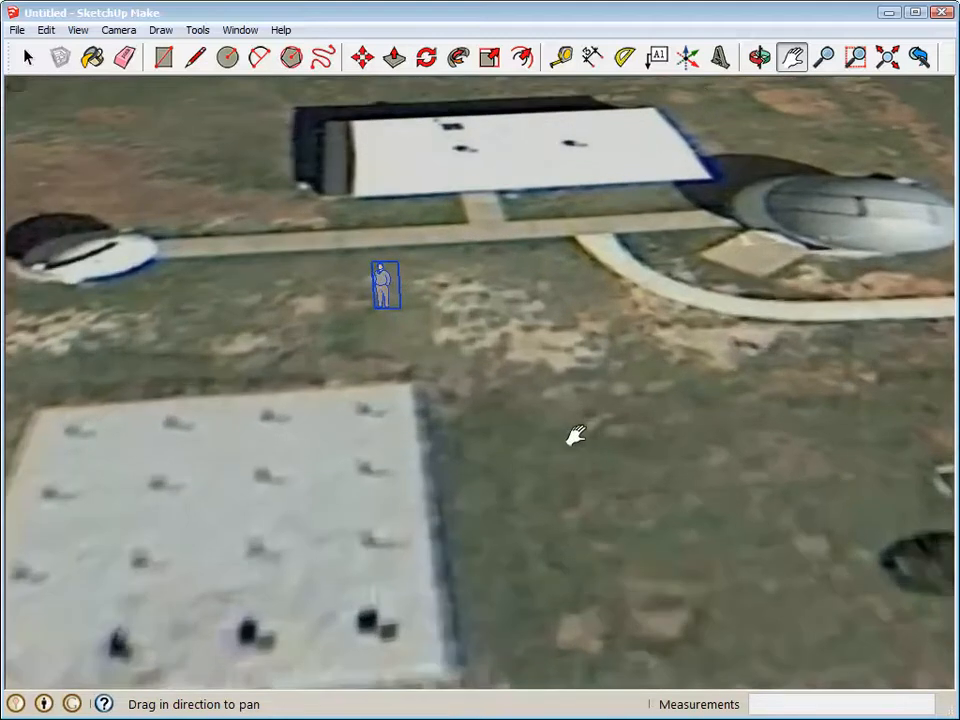
{"action": "left_click", "coordinate": [760, 57]}
{"action": "left_click_drag", "start_coordinate": [426, 386], "coordinate": [185, 305]}
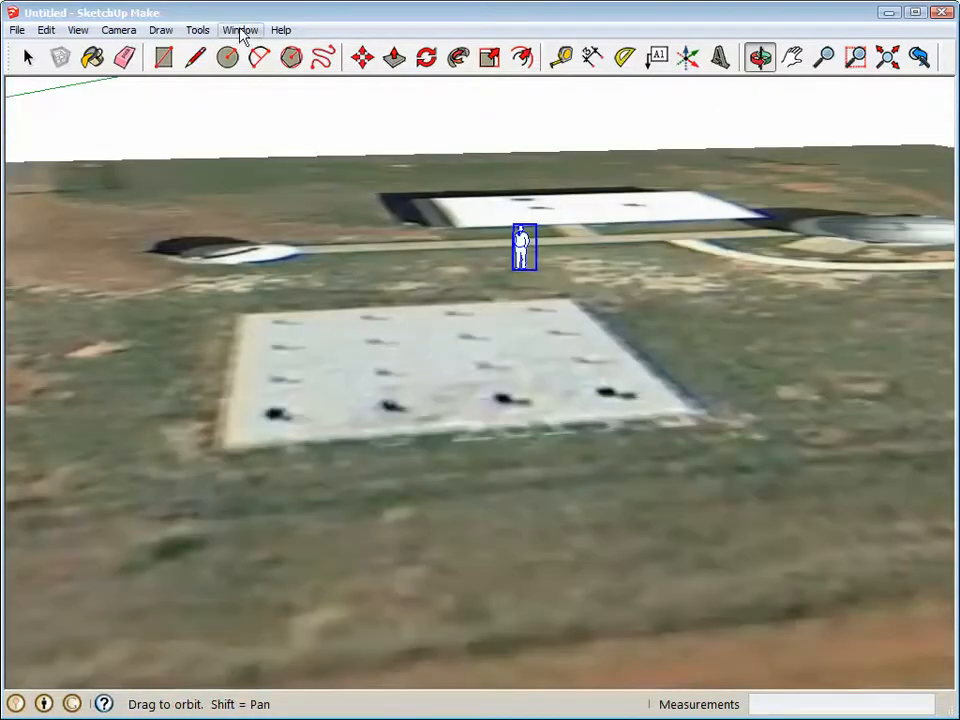
Apply the Earth Modeling style from the Default Styles collection to the model
{"action": "left_click", "coordinate": [242, 31]}
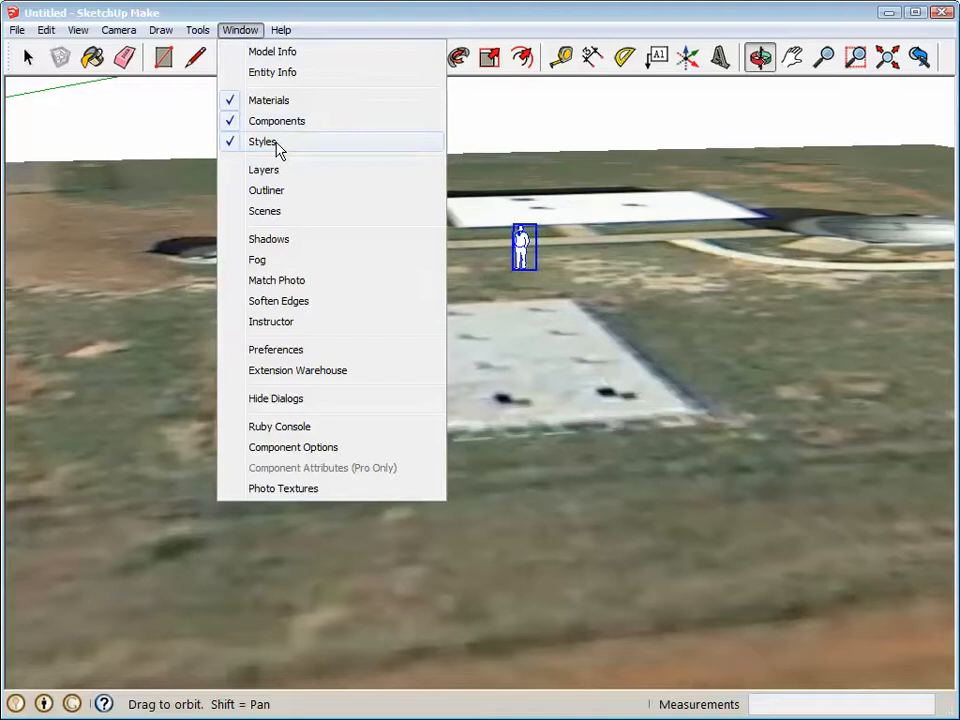
{"action": "key", "text": "Escape"}
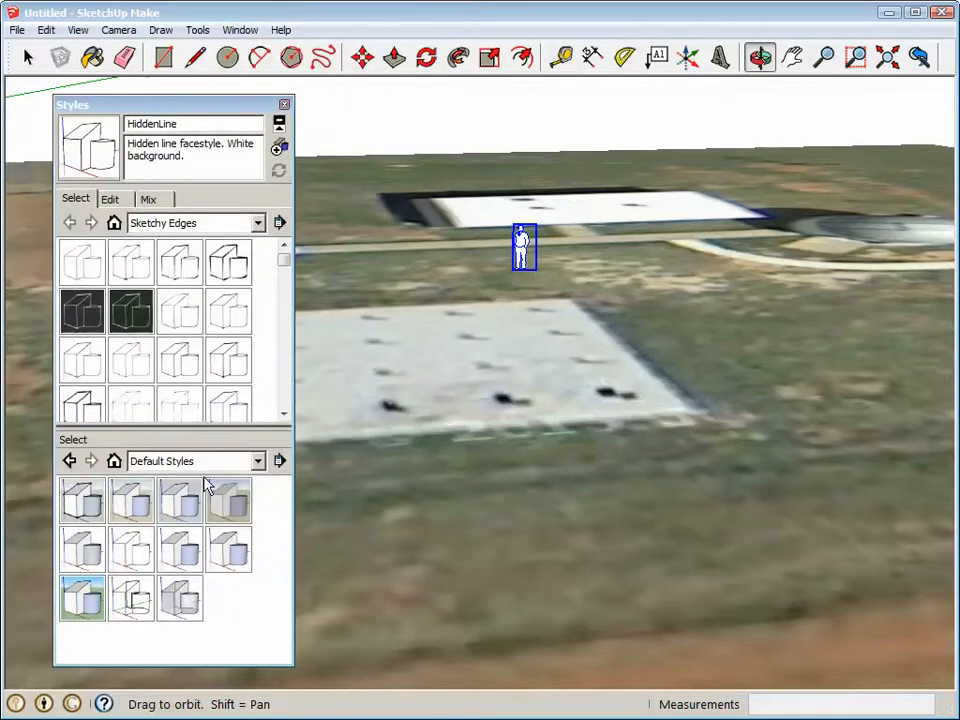
{"action": "left_click", "coordinate": [259, 465]}
{"action": "left_click", "coordinate": [261, 467]}
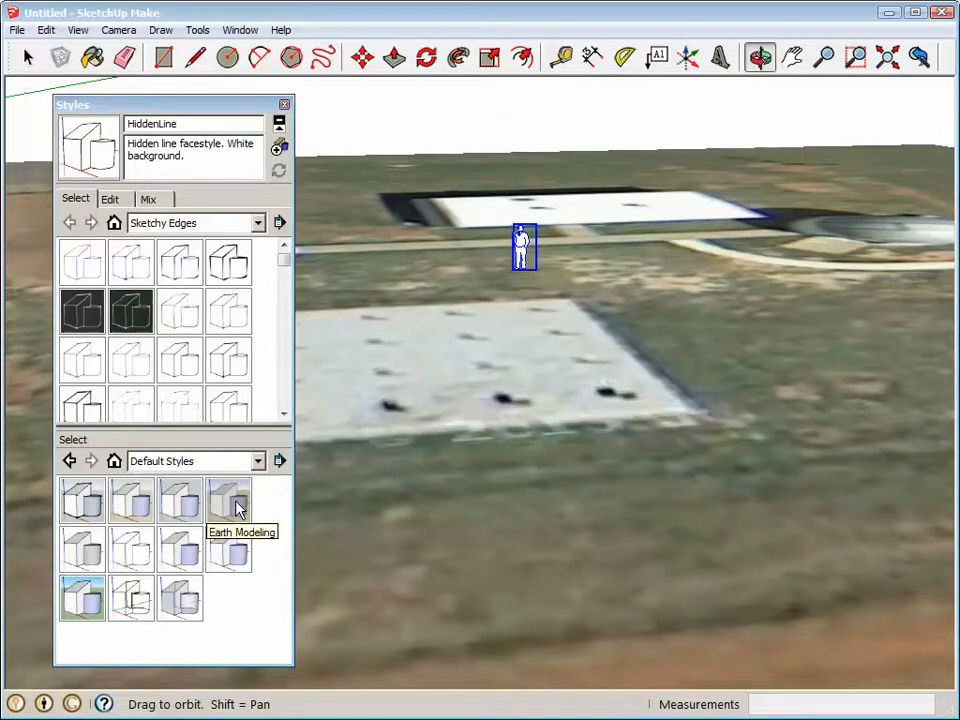
{"action": "left_click", "coordinate": [238, 509]}
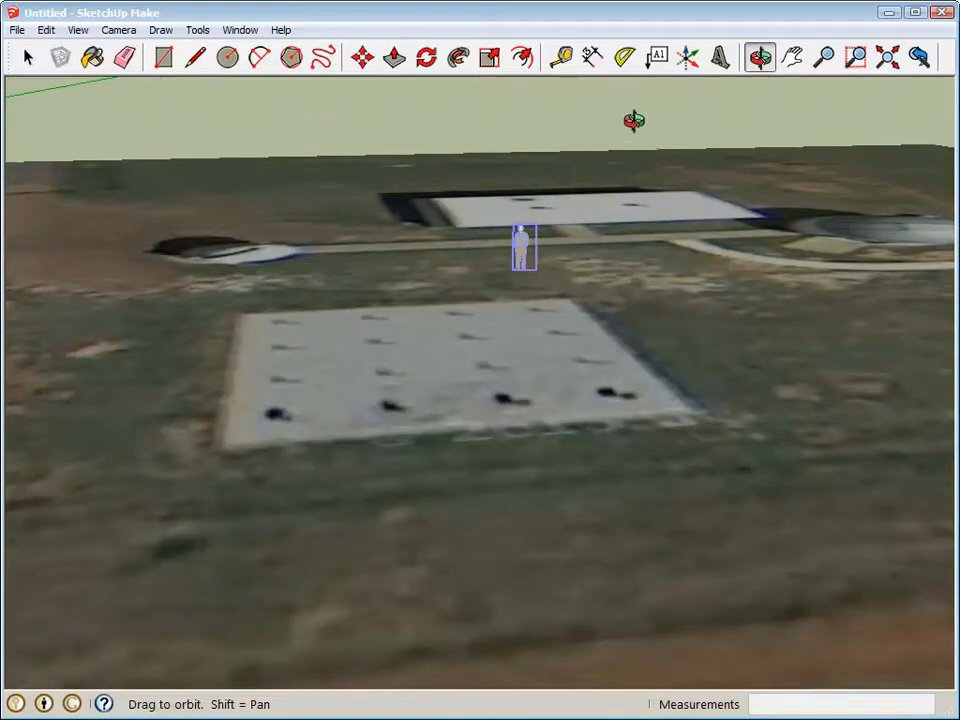
Draw a rectangle of about 36' by 35' over the square concrete pad, corner to opposite corner
{"action": "left_click_drag", "start_coordinate": [640, 260], "coordinate": [544, 349]}
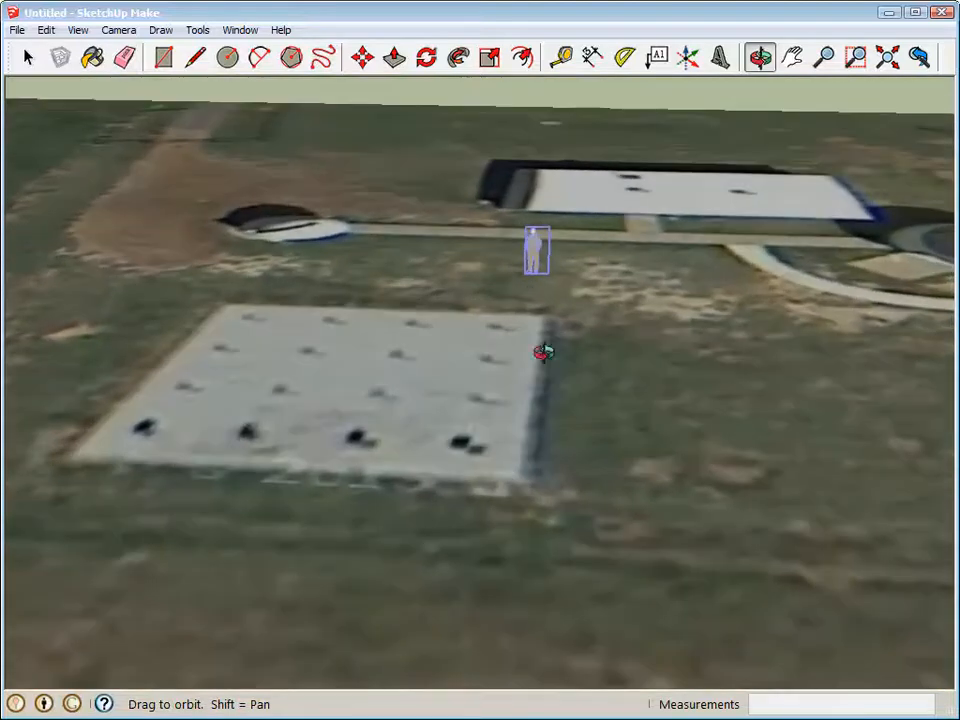
{"action": "key", "text": "r"}
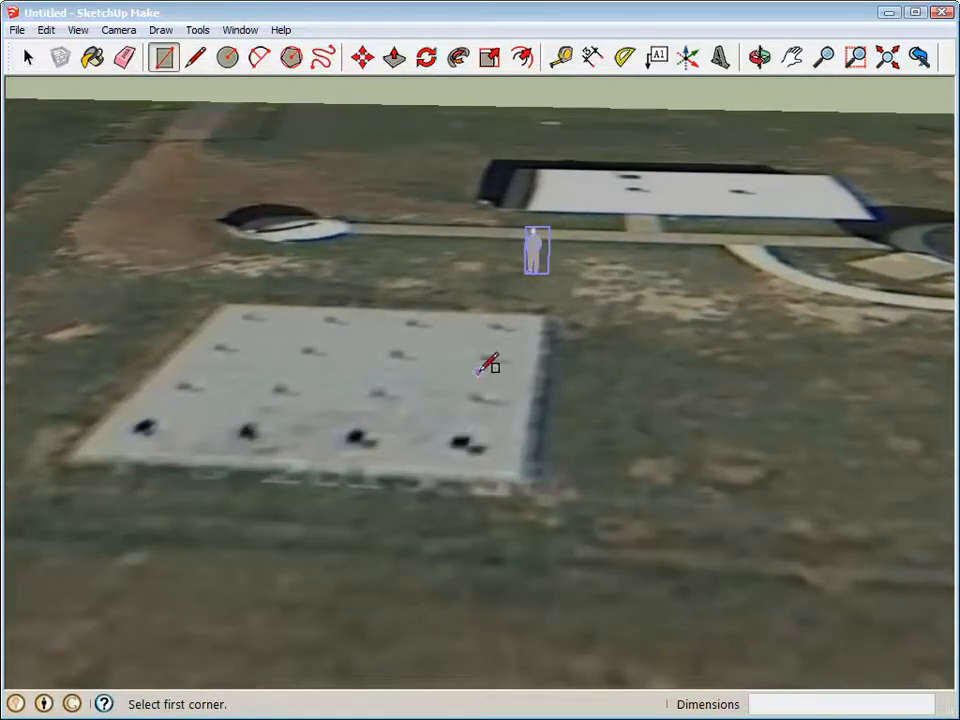
{"action": "left_click", "coordinate": [226, 304]}
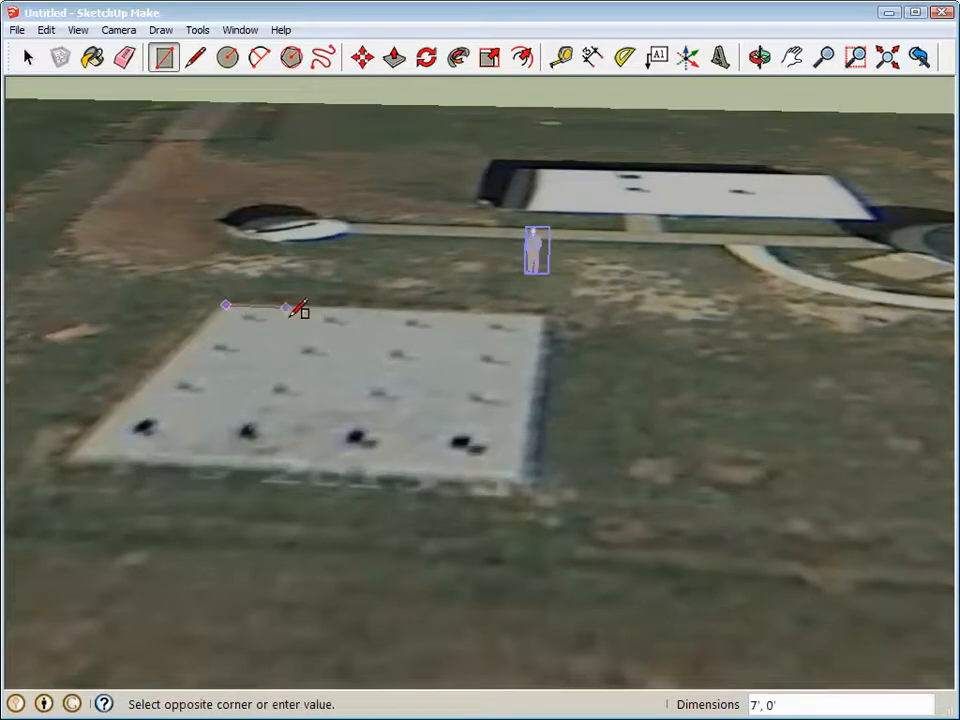
{"action": "left_click", "coordinate": [527, 476]}
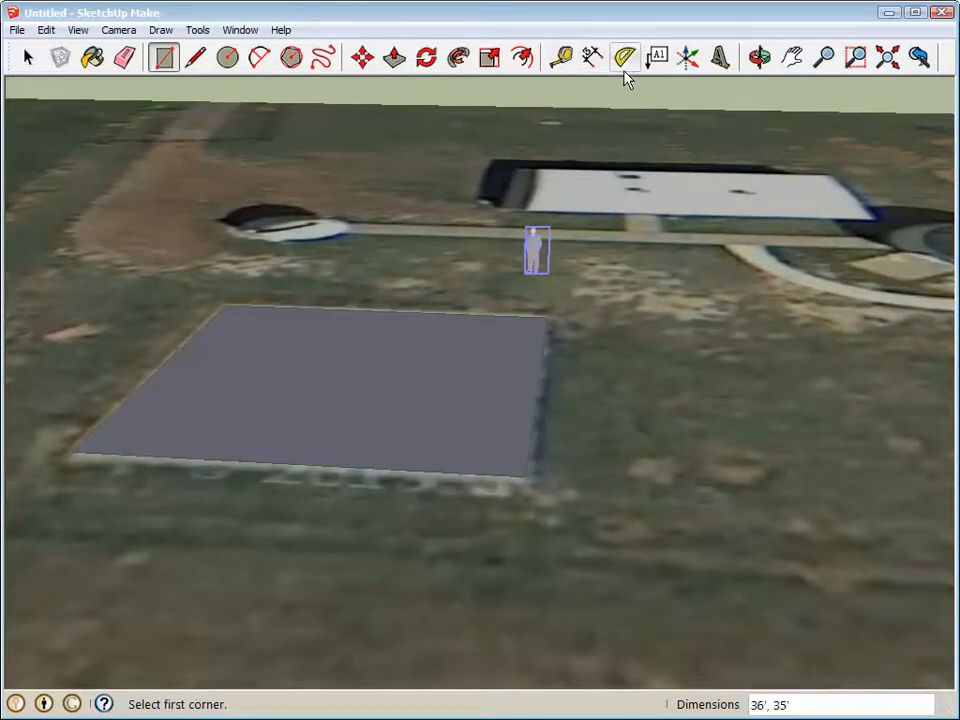
Draw a circle of about 6' radius on the ground over the small round dome at the walkway's end
{"action": "left_click", "coordinate": [759, 57]}
{"action": "left_click_drag", "start_coordinate": [290, 230], "coordinate": [741, 108]}
{"action": "left_click", "coordinate": [792, 58]}
{"action": "left_click_drag", "start_coordinate": [292, 197], "coordinate": [580, 437]}
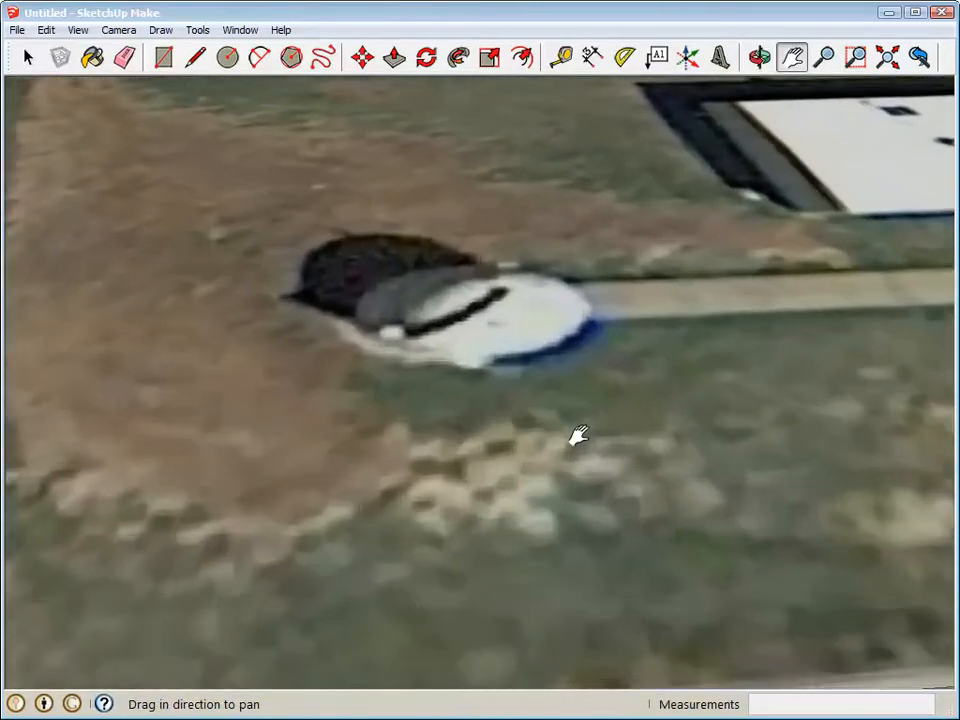
{"action": "left_click_drag", "start_coordinate": [643, 448], "coordinate": [597, 446]}
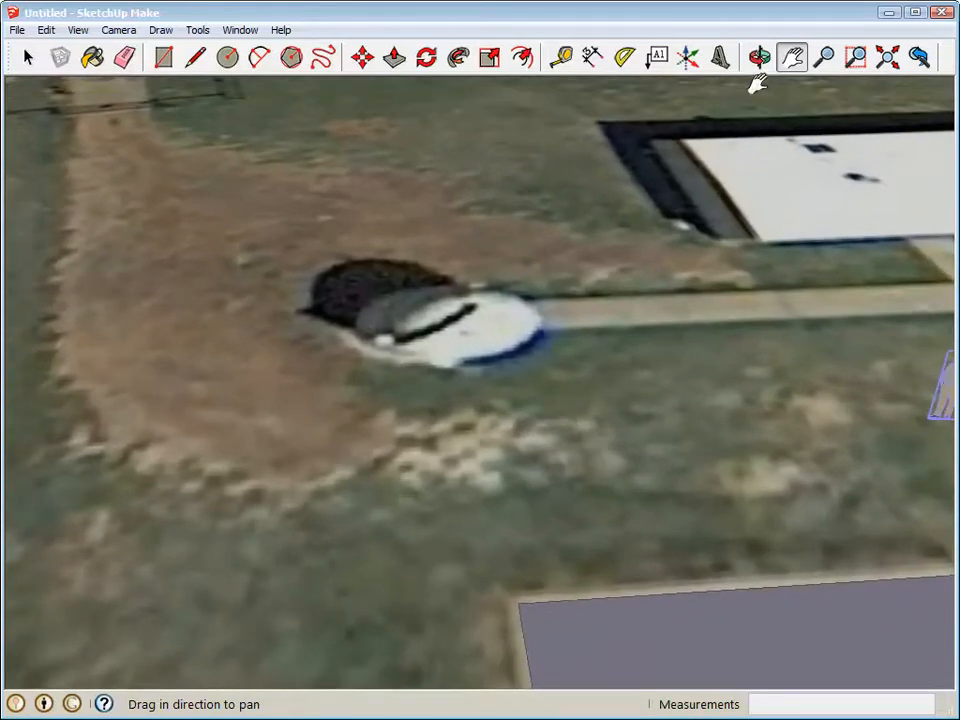
{"action": "key", "text": "m"}
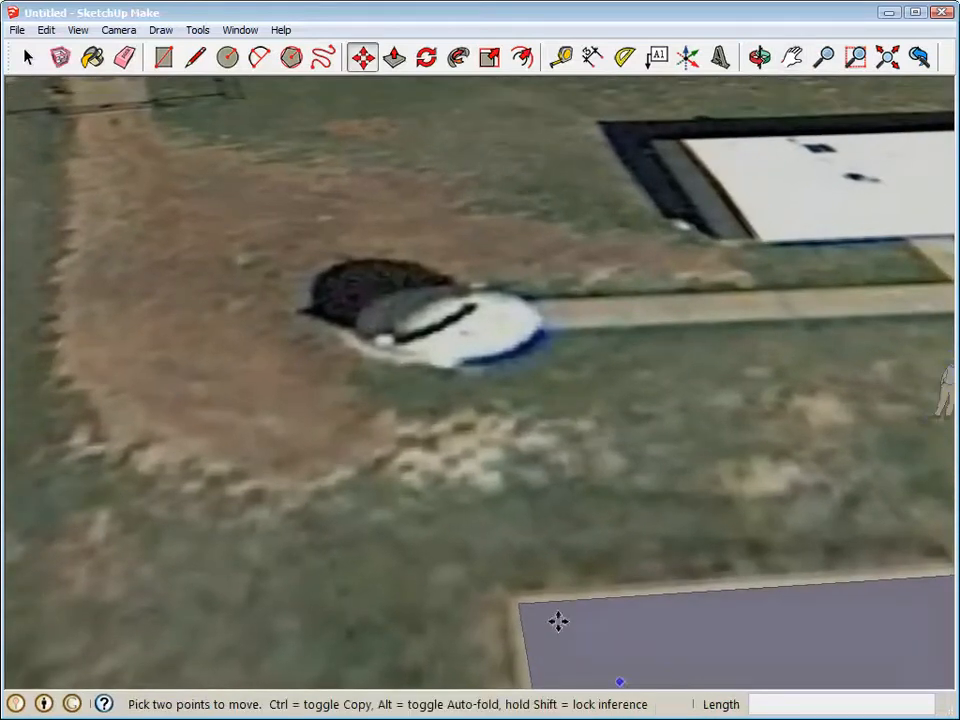
{"action": "left_click", "coordinate": [228, 57]}
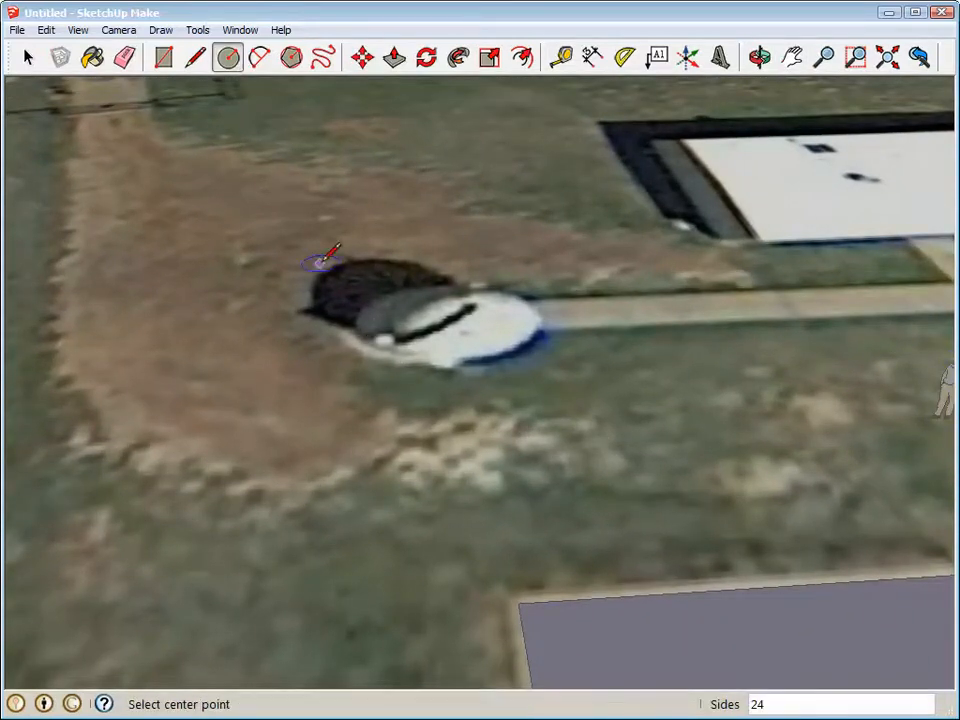
{"action": "left_click", "coordinate": [418, 322]}
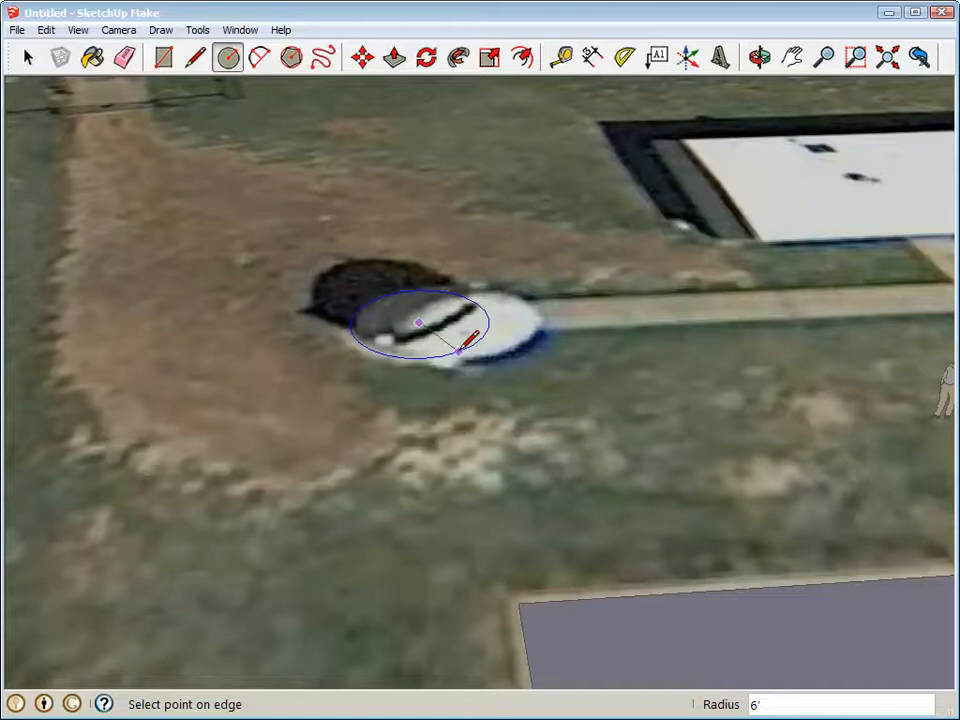
{"action": "left_click", "coordinate": [459, 351]}
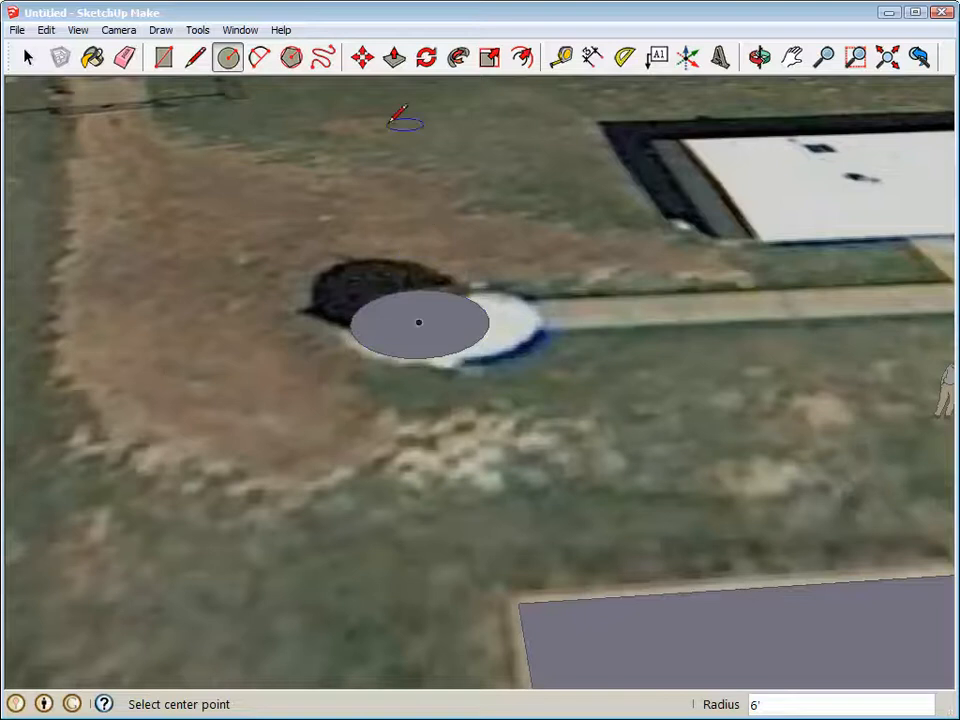
Copy the circle's face about 10' straight up along the blue axis from its center
{"action": "left_click", "coordinate": [363, 59]}
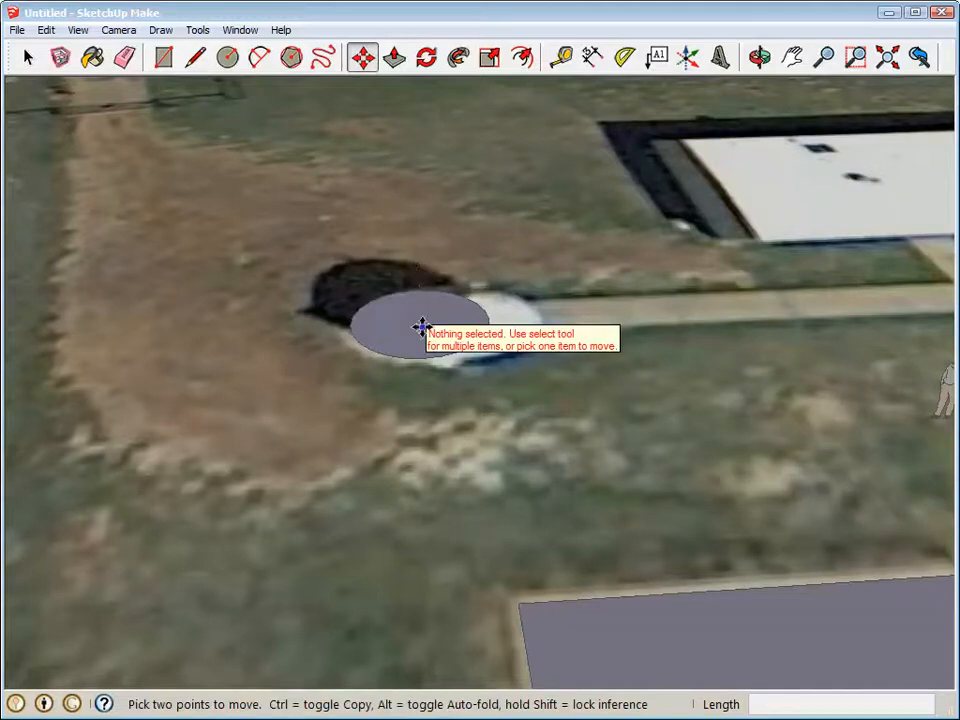
{"action": "left_click", "coordinate": [28, 58]}
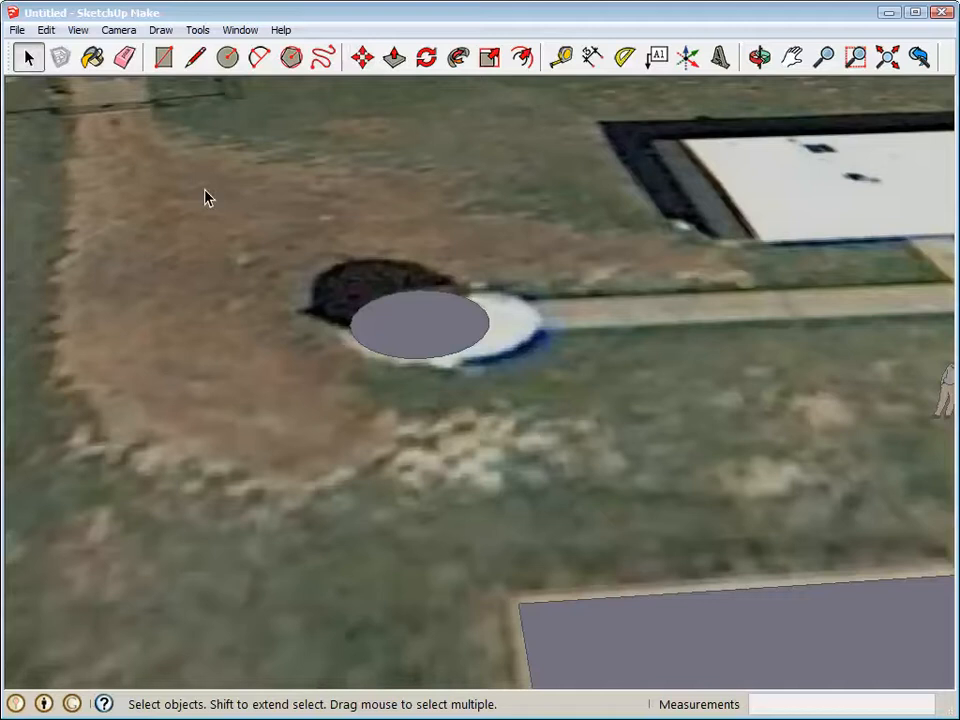
{"action": "left_click", "coordinate": [424, 328]}
{"action": "left_click", "coordinate": [362, 58]}
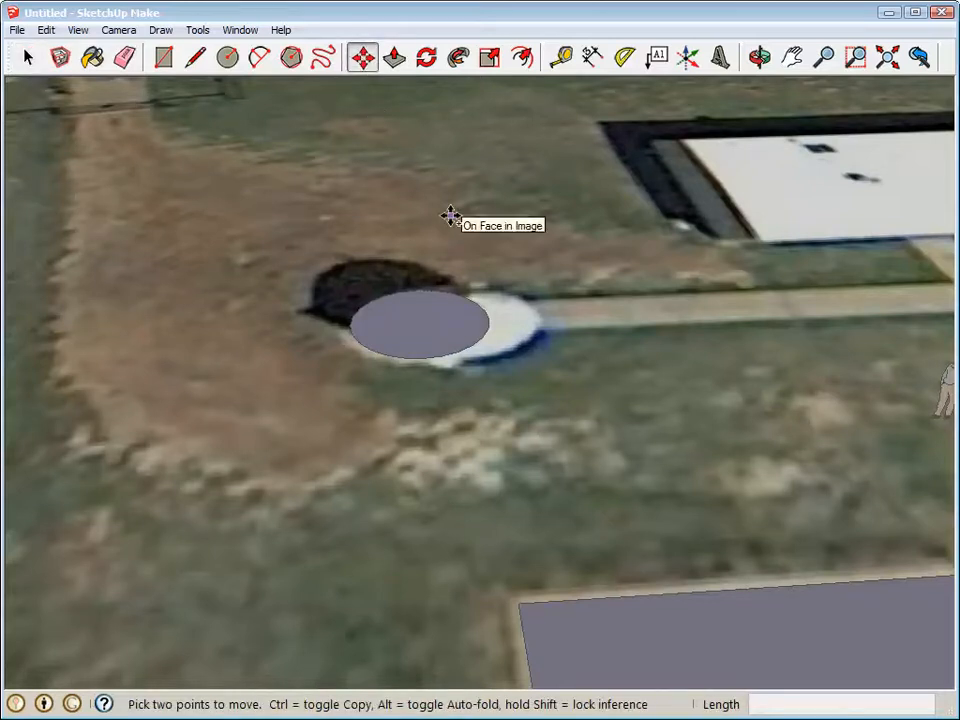
{"action": "key", "text": "ctrl"}
{"action": "left_click", "coordinate": [419, 326]}
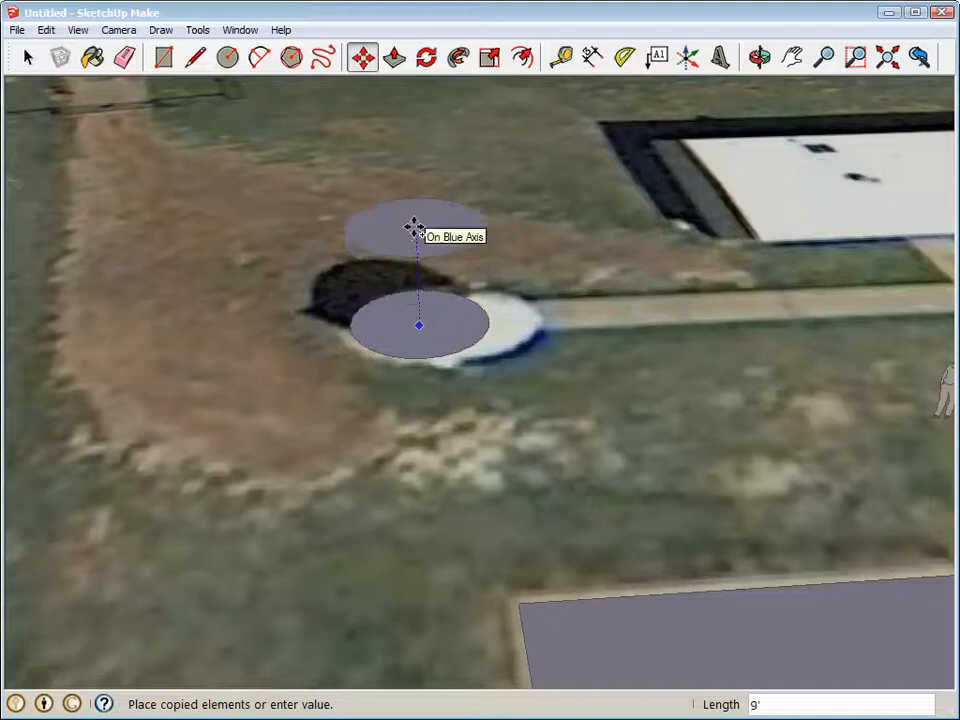
{"action": "left_click", "coordinate": [415, 217]}
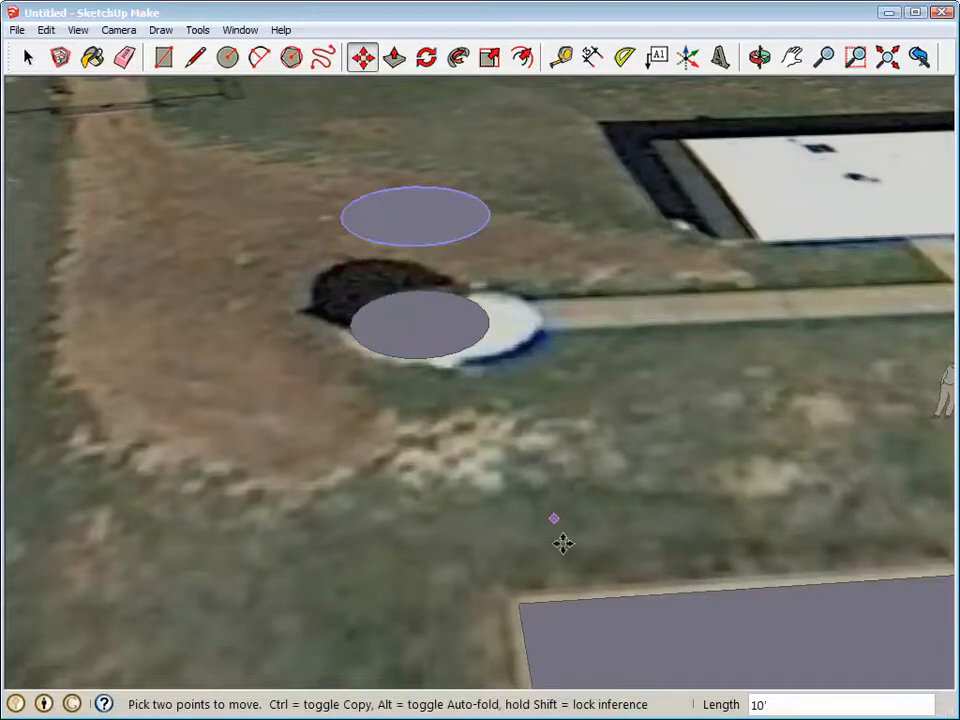
Delete the raised copy of the circle above the dome footprint
{"action": "middle_click_drag", "start_coordinate": [620, 667], "coordinate": [600, 553]}
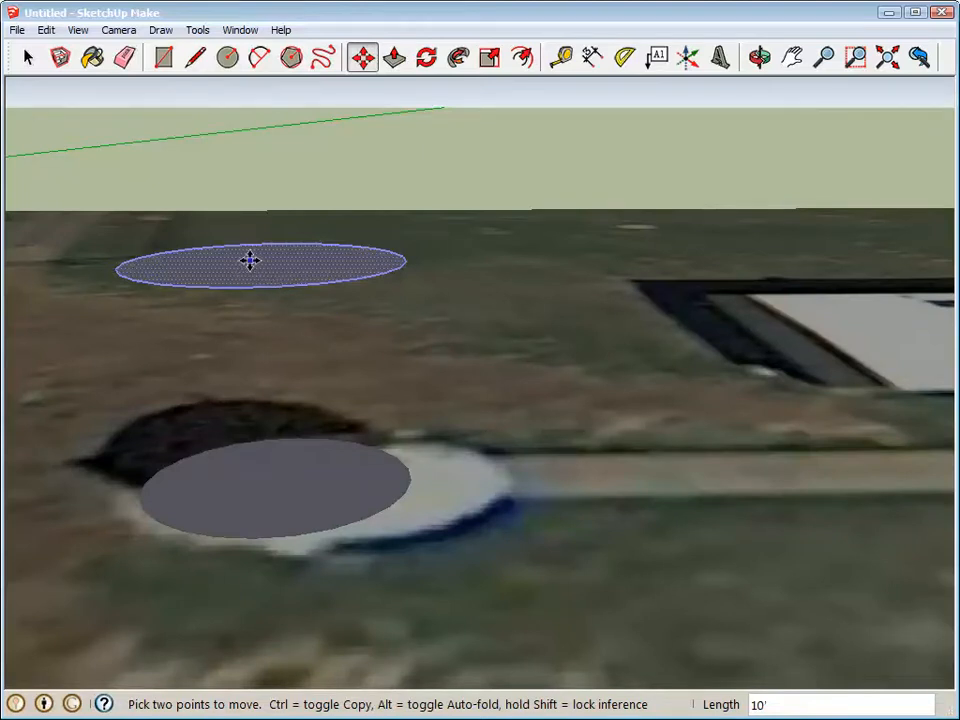
{"action": "left_click", "coordinate": [424, 59]}
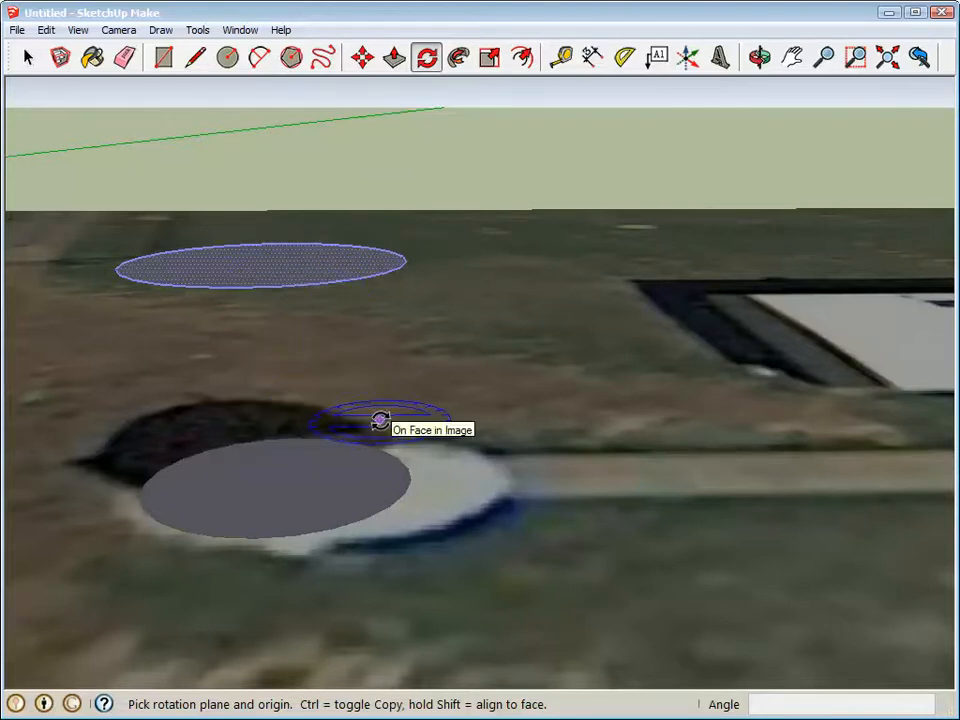
{"action": "key", "text": "space"}
{"action": "left_click", "coordinate": [276, 284]}
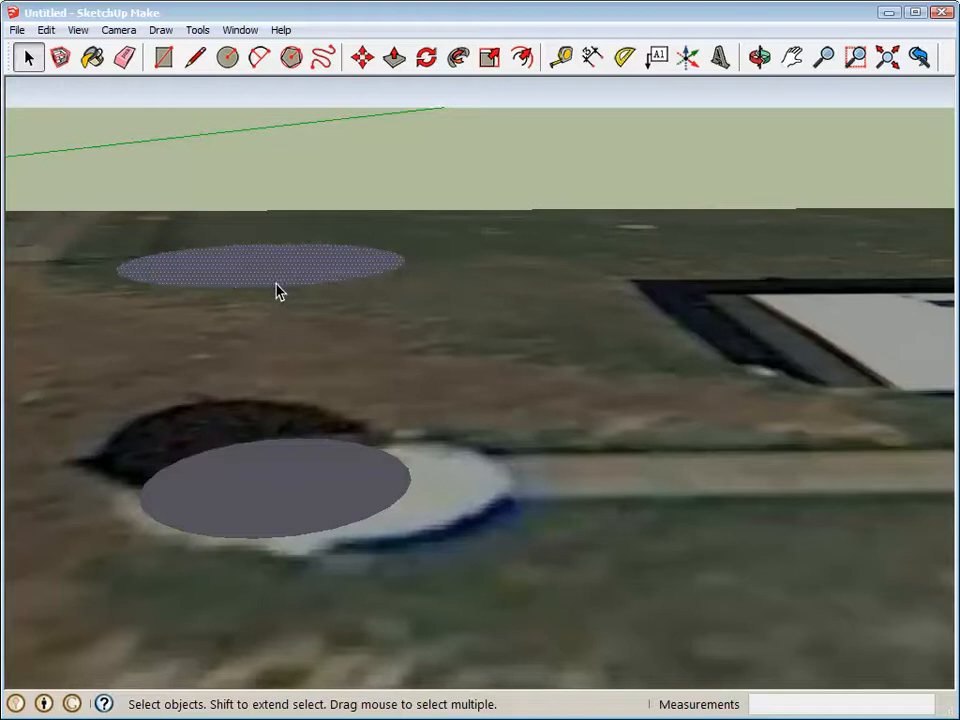
{"action": "key", "text": "Delete"}
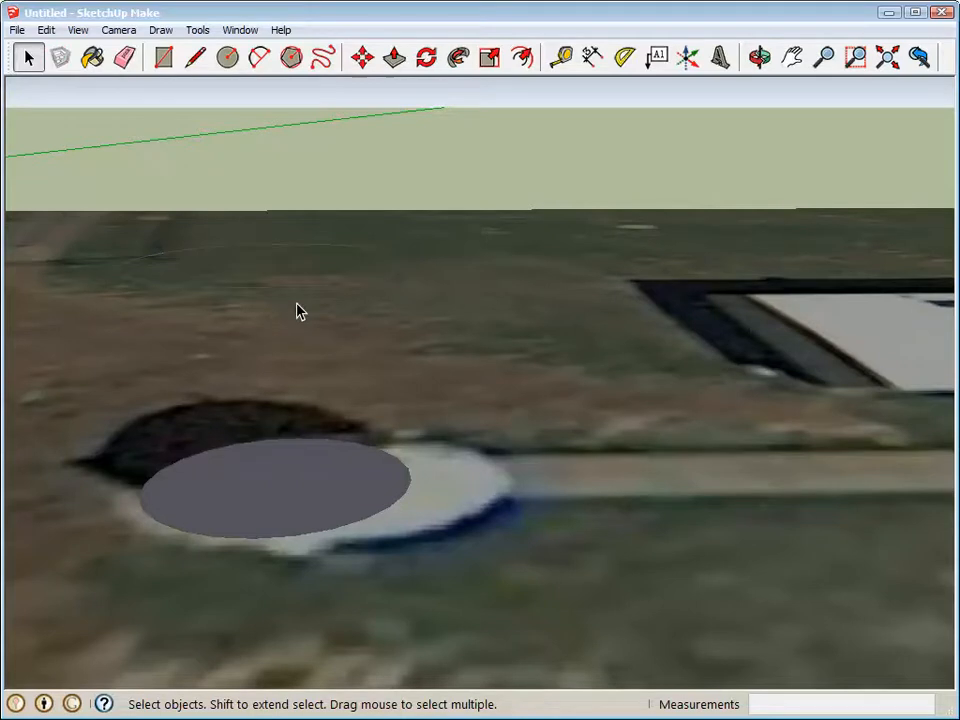
{"action": "key", "text": "ctrl+z"}
{"action": "key", "text": "ctrl+y"}
Draw a 10' vertical guide line straight up from the ground circle's center
{"action": "left_click", "coordinate": [195, 57]}
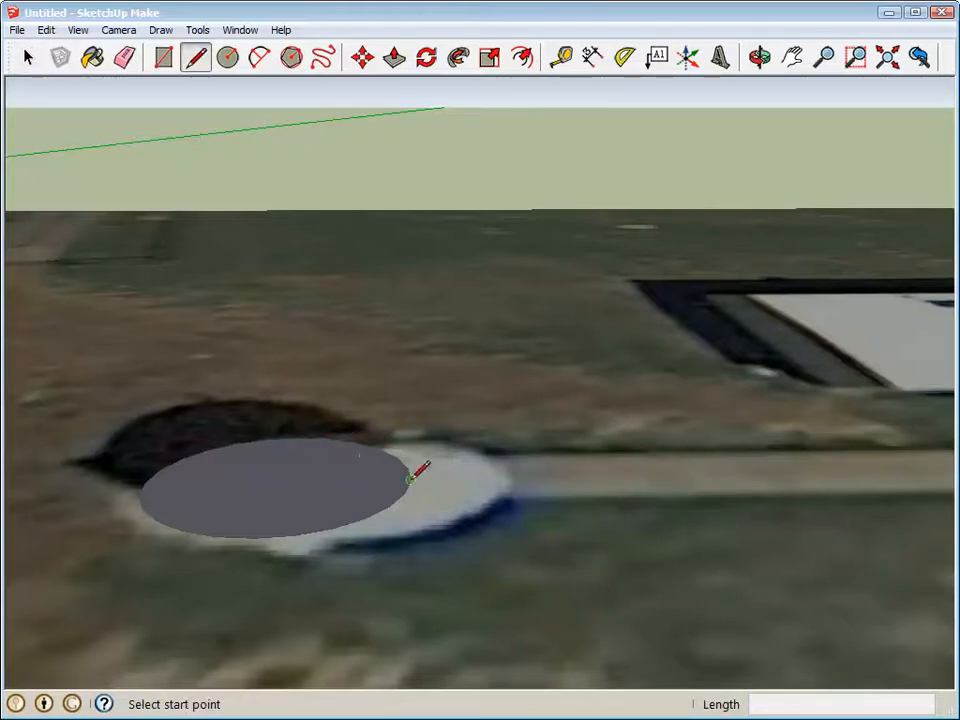
{"action": "left_click", "coordinate": [278, 481]}
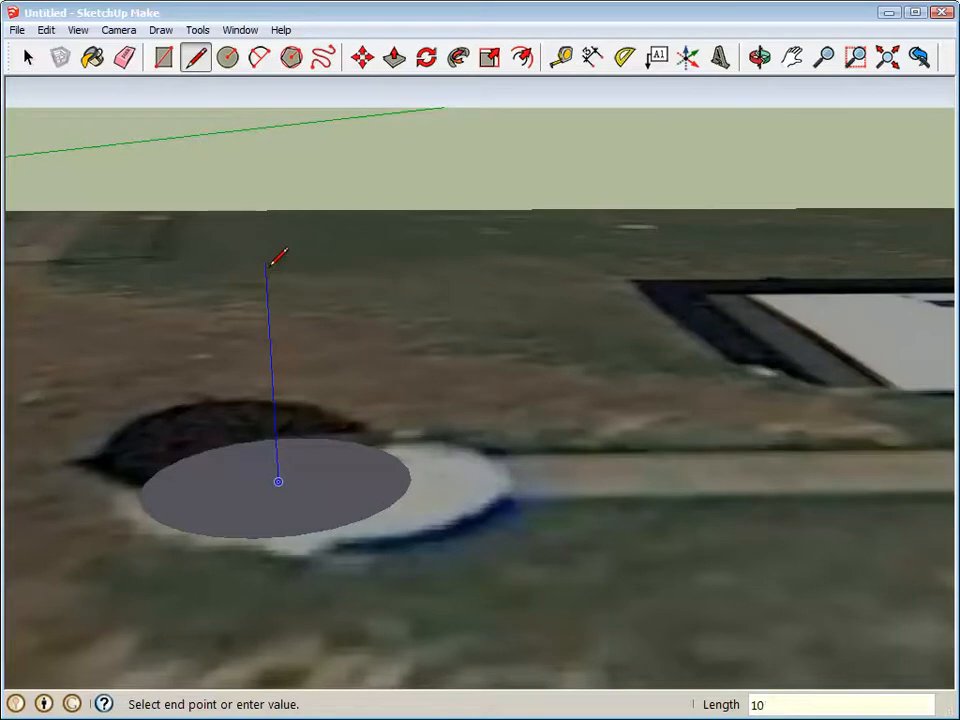
{"action": "left_click", "coordinate": [266, 263]}
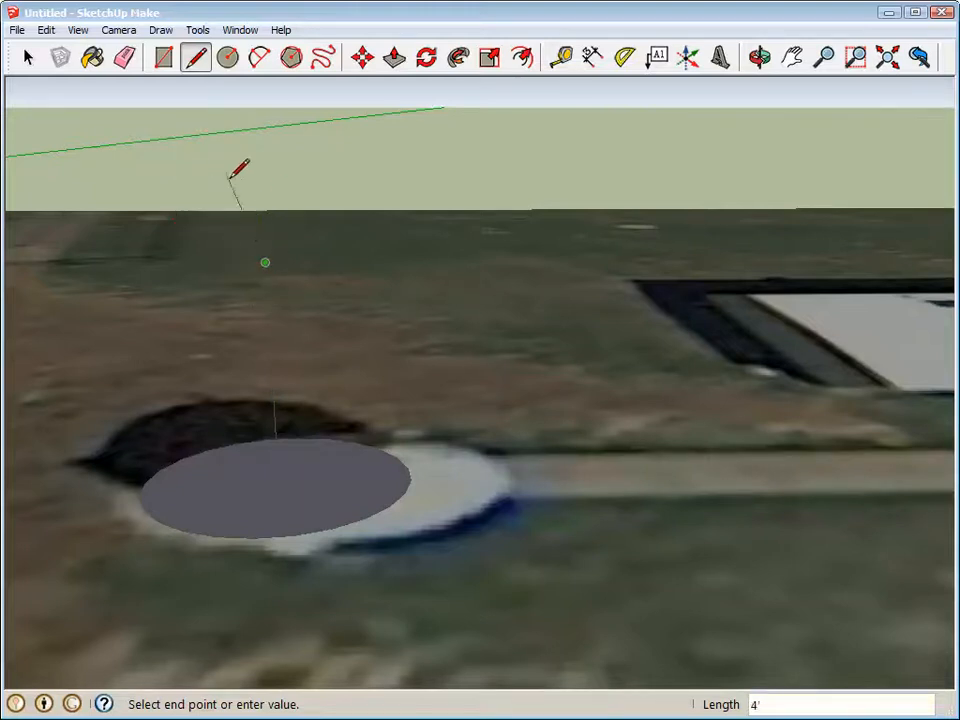
In the standard Left view, draw an upright circle of 6' radius centered on the vertical line's upper end
{"action": "left_click", "coordinate": [118, 30]}
{"action": "mouse_move", "coordinate": [188, 95]}
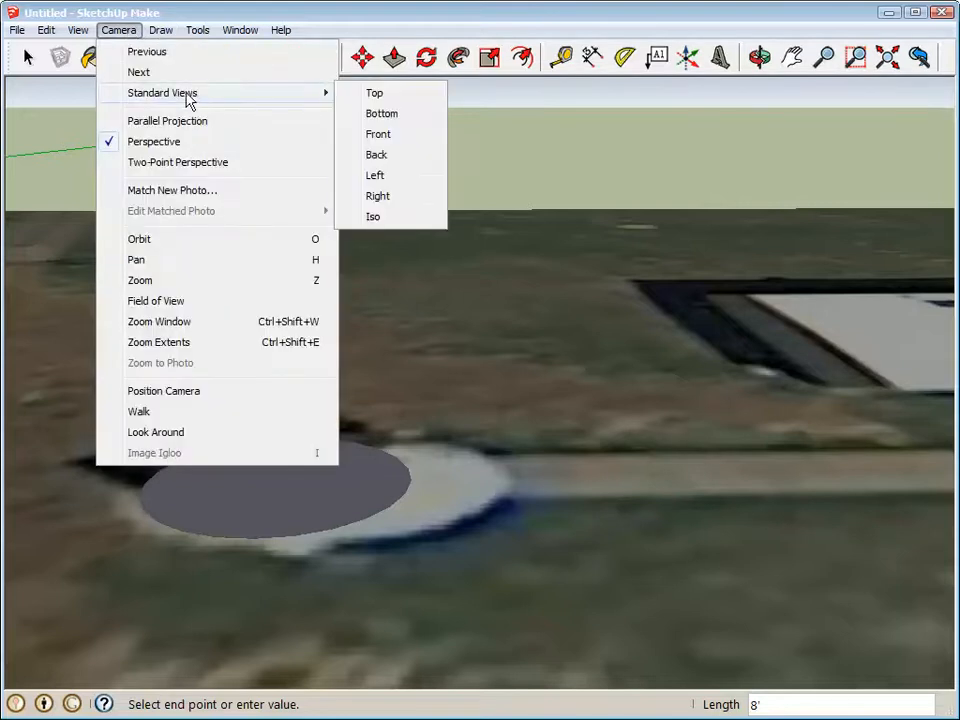
{"action": "left_click", "coordinate": [389, 182]}
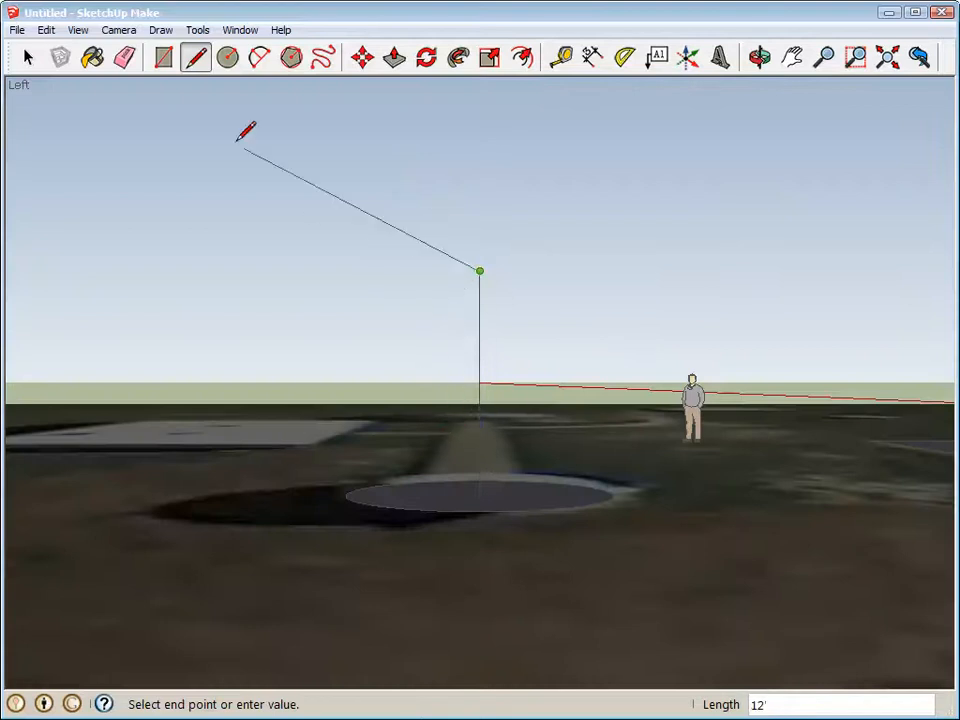
{"action": "left_click", "coordinate": [227, 57]}
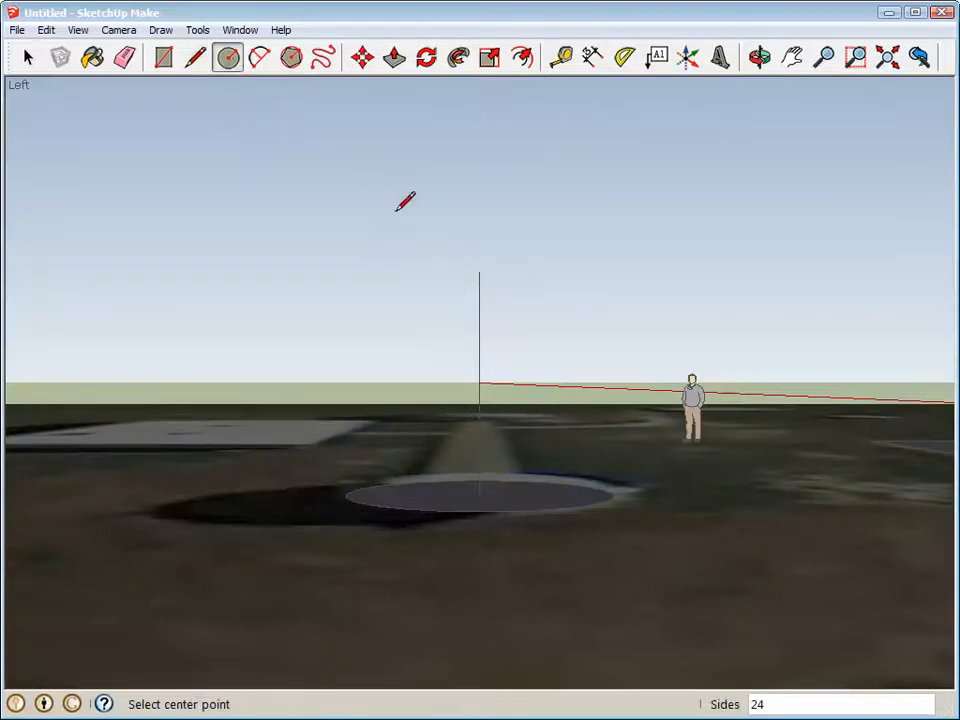
{"action": "left_click", "coordinate": [480, 270]}
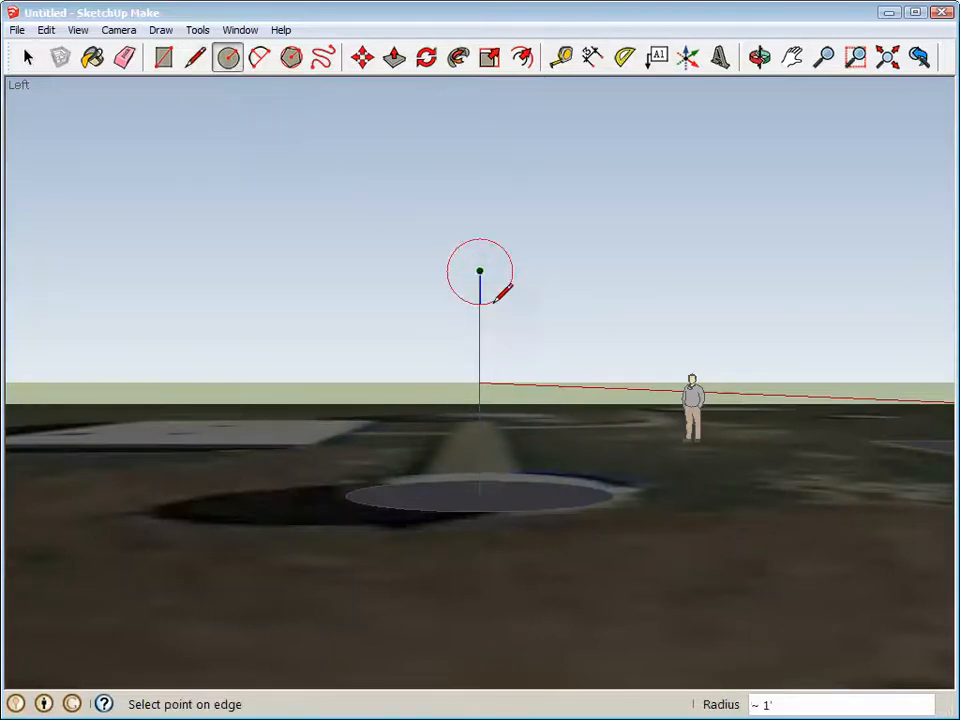
{"action": "left_click", "coordinate": [531, 363]}
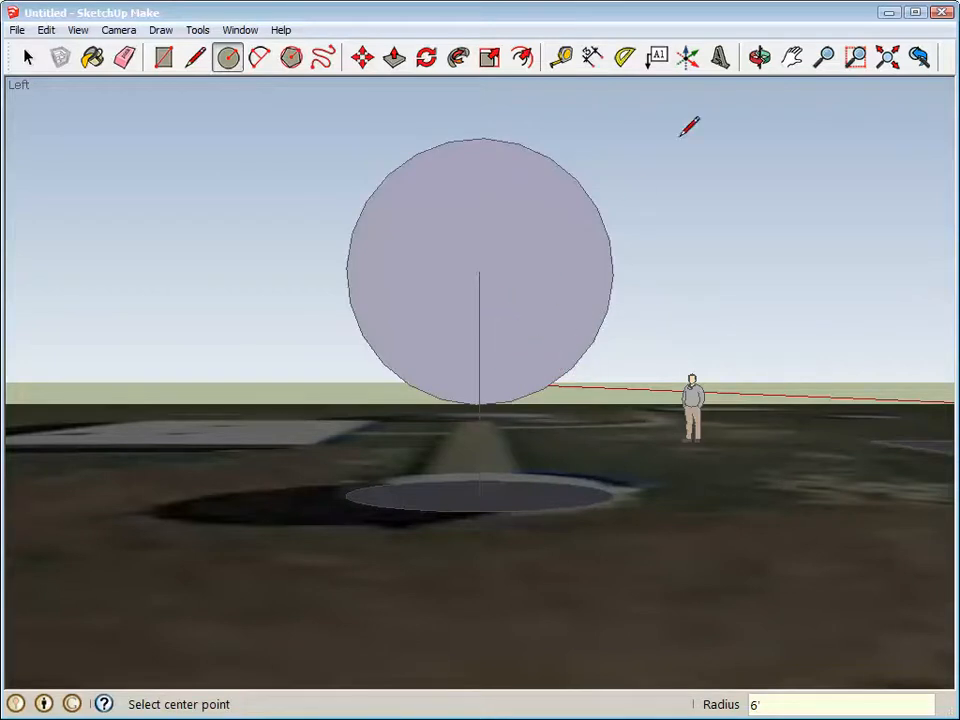
Use Follow Me to sweep the upright 6' circle around the ground circle's edge, forming the small dome's sphere
{"action": "left_click", "coordinate": [759, 57]}
{"action": "left_click_drag", "start_coordinate": [761, 96], "coordinate": [636, 435]}
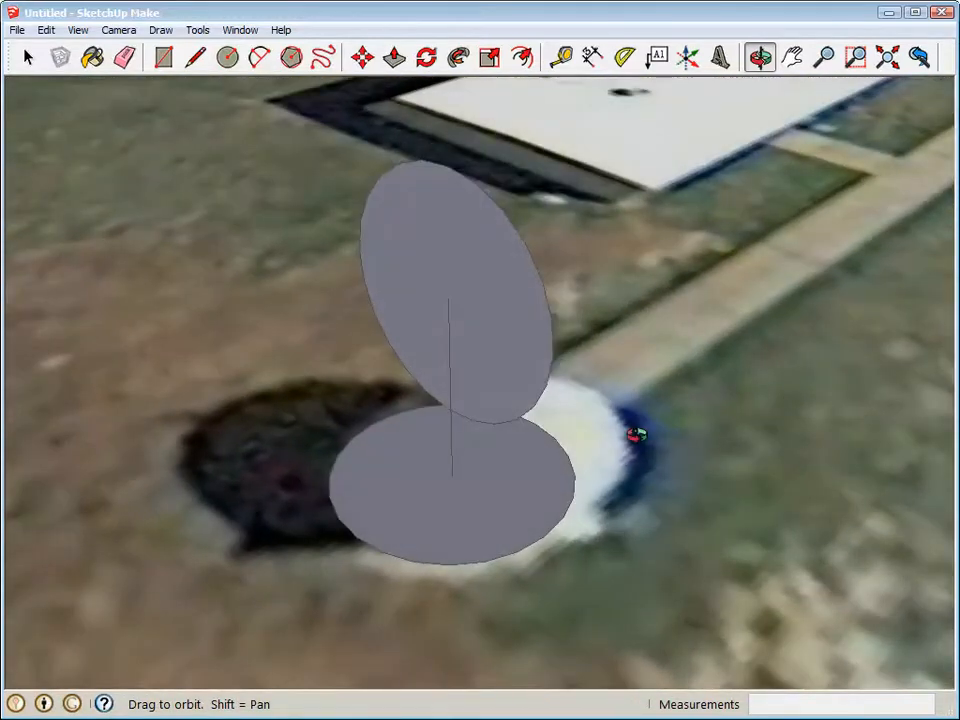
{"action": "left_click", "coordinate": [28, 57]}
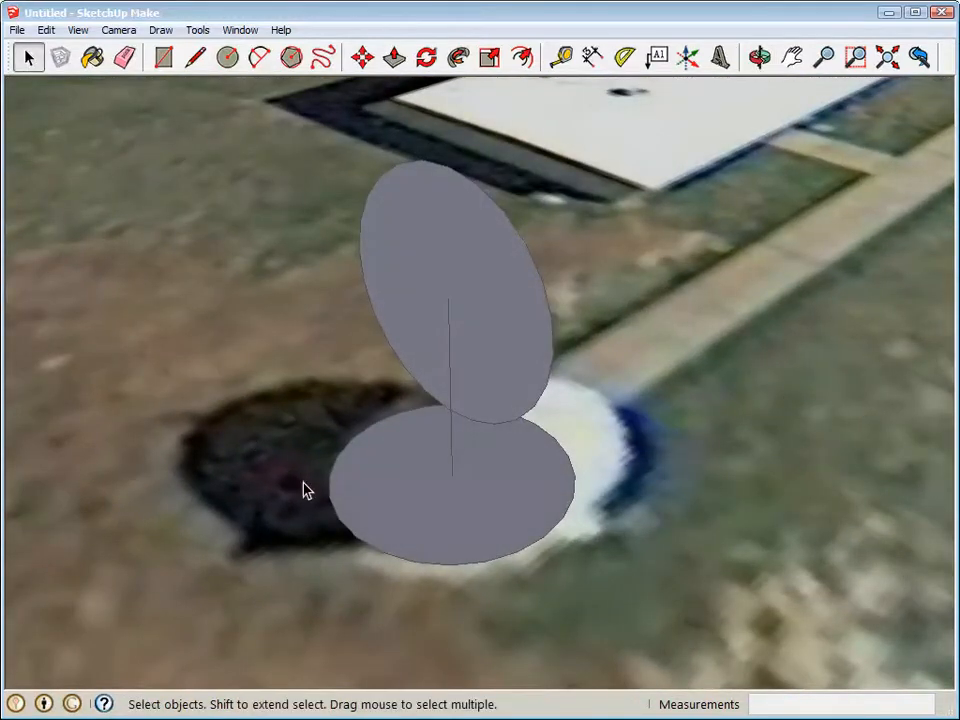
{"action": "left_click", "coordinate": [395, 561]}
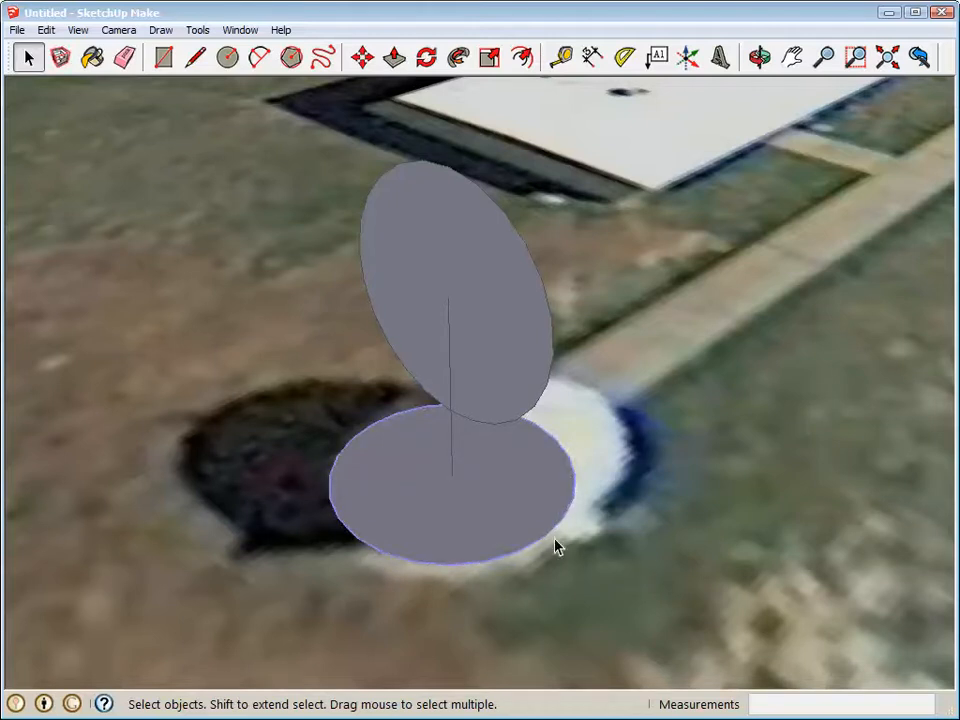
{"action": "left_click", "coordinate": [460, 60]}
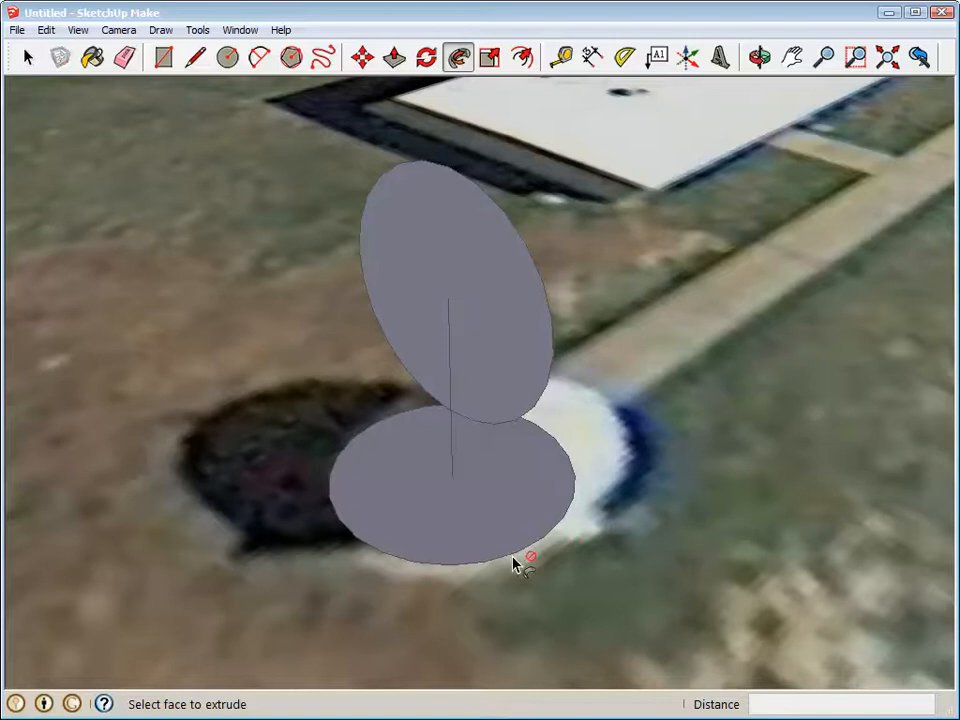
{"action": "left_click", "coordinate": [505, 327]}
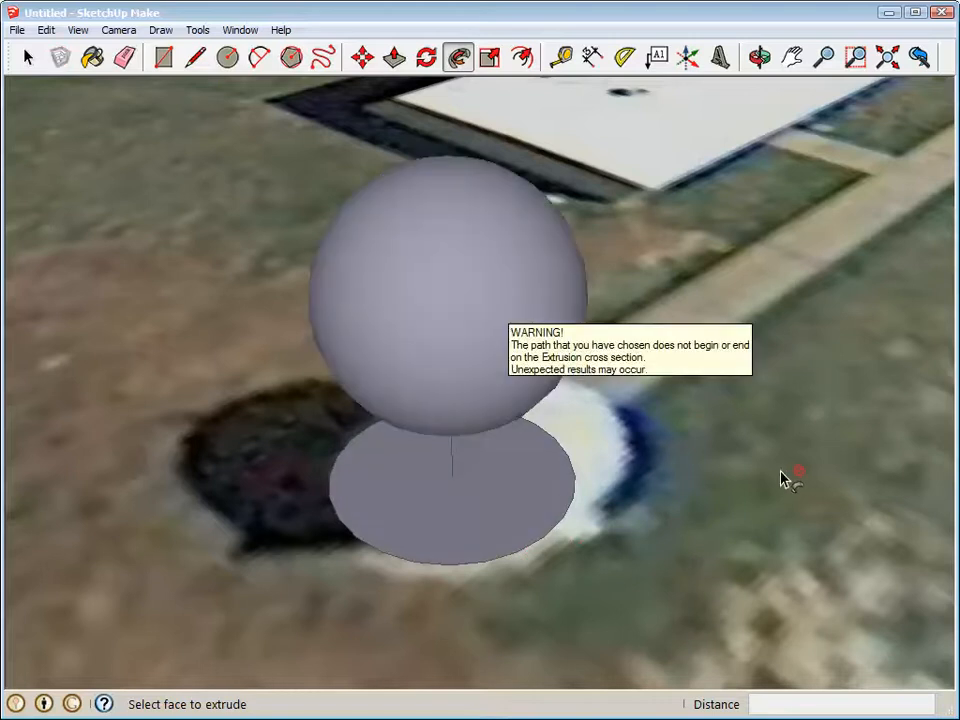
Push/Pull the small ground circle straight up to the sphere's middle to form the dome's cylindrical wall
{"action": "left_click", "coordinate": [756, 60]}
{"action": "left_click_drag", "start_coordinate": [709, 279], "coordinate": [707, 317]}
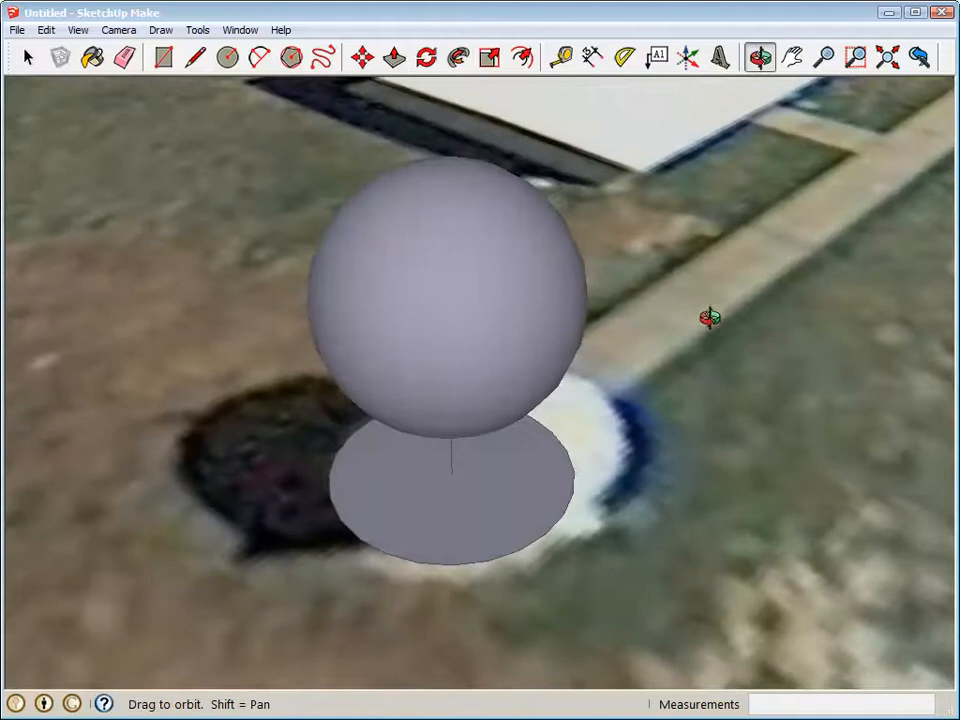
{"action": "left_click", "coordinate": [396, 57]}
{"action": "left_click_drag", "start_coordinate": [499, 506], "coordinate": [512, 322]}
Draw a 12.5' radius circle on the large dome's footprint, undo it and redraw it with a 12' radius
{"action": "left_click", "coordinate": [760, 57]}
{"action": "left_click_drag", "start_coordinate": [761, 324], "coordinate": [643, 390]}
{"action": "left_click", "coordinate": [793, 57]}
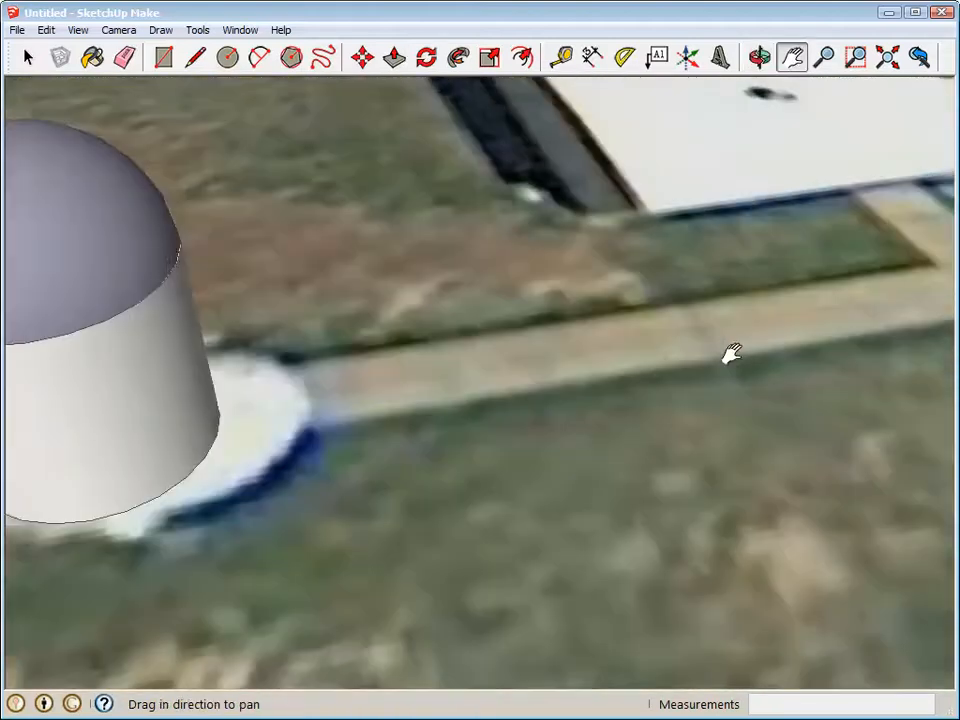
{"action": "scroll", "coordinate": [650, 365], "scroll_direction": "down", "scroll_amount": 5}
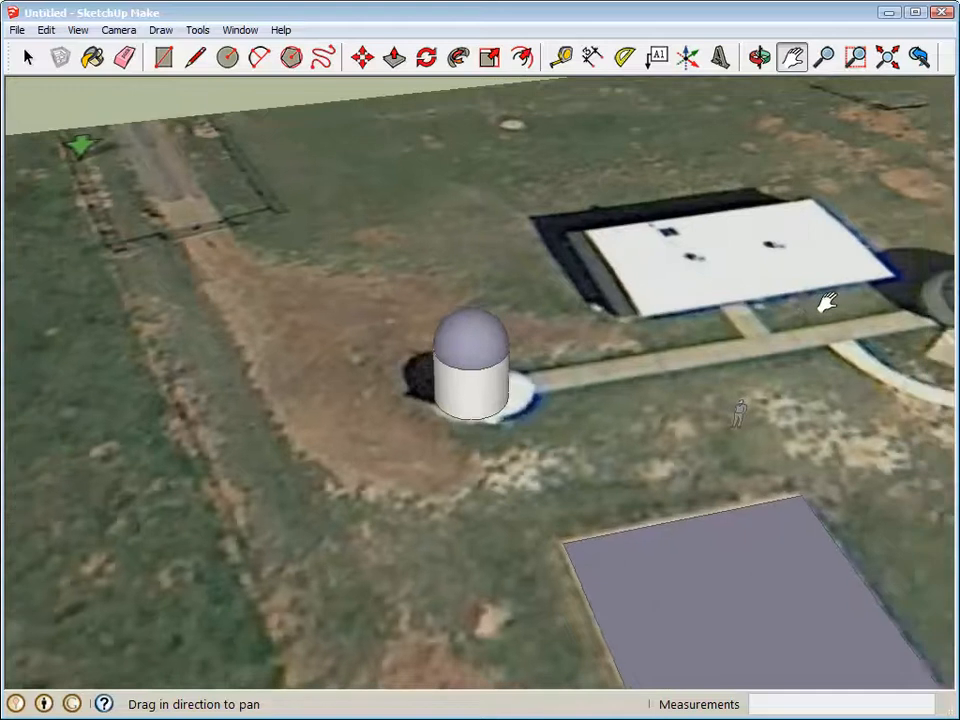
{"action": "scroll", "coordinate": [476, 343], "scroll_direction": "up", "scroll_amount": 6}
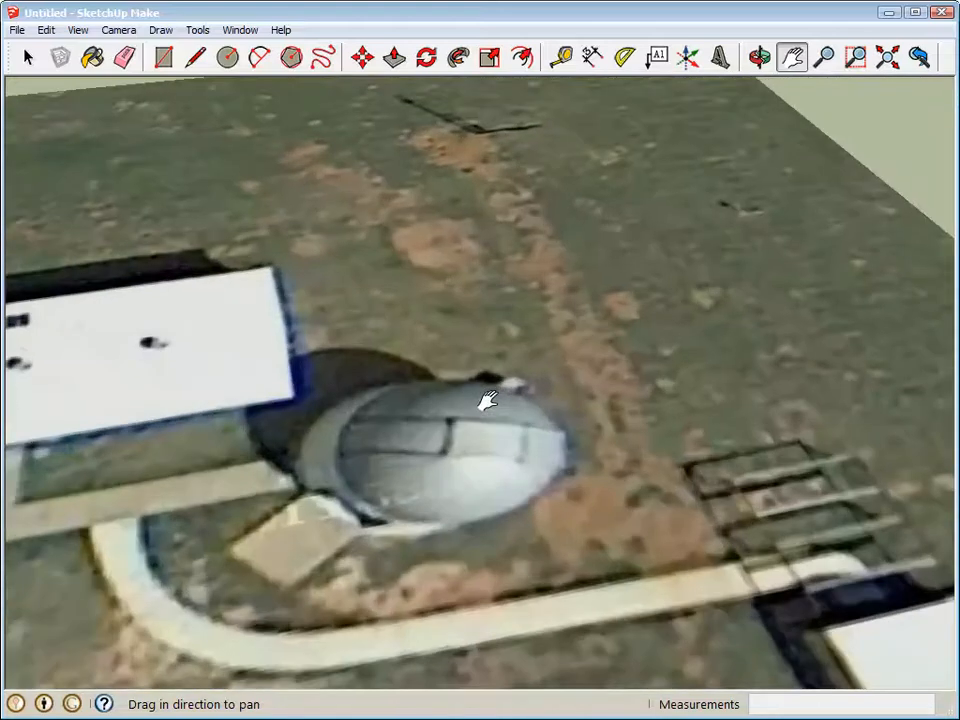
{"action": "scroll", "coordinate": [487, 400], "scroll_direction": "up", "scroll_amount": 1}
{"action": "left_click_drag", "start_coordinate": [313, 404], "coordinate": [448, 327]}
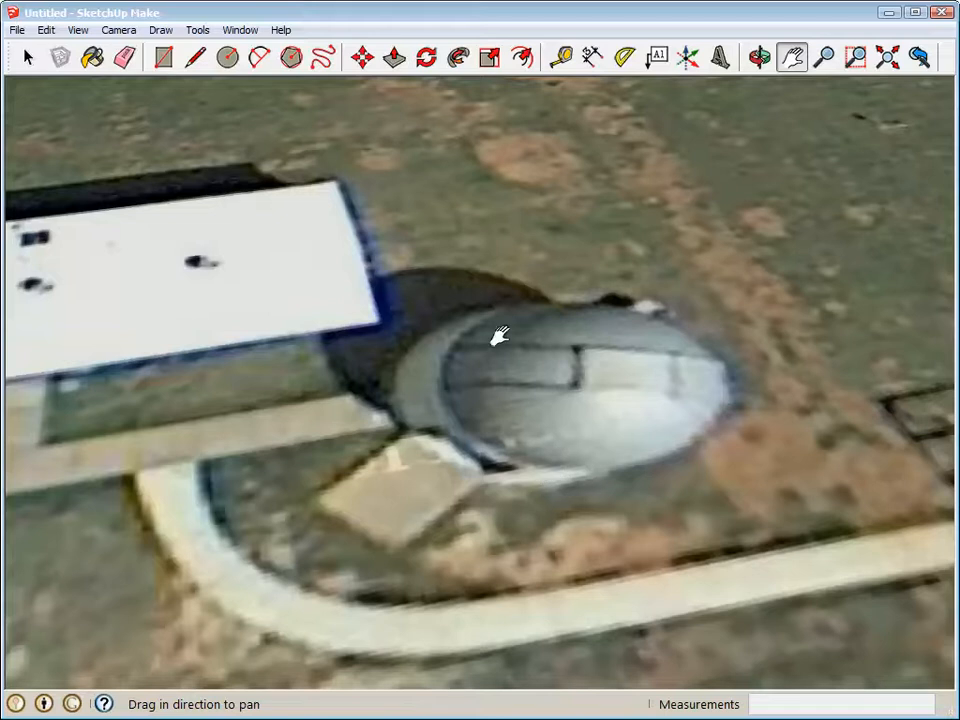
{"action": "left_click", "coordinate": [229, 62]}
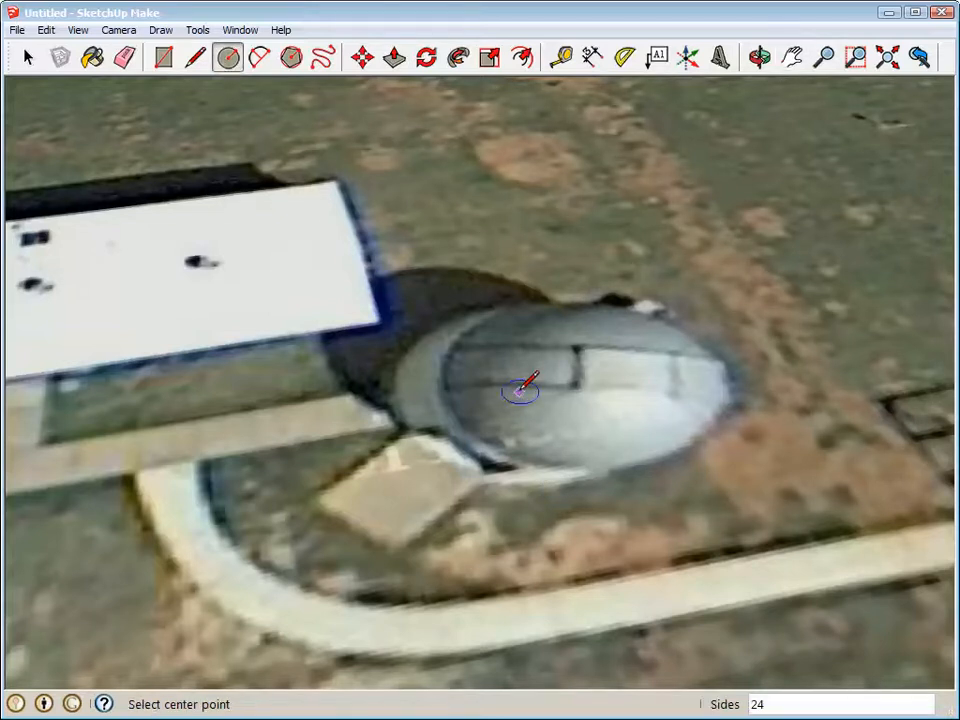
{"action": "left_click", "coordinate": [510, 385]}
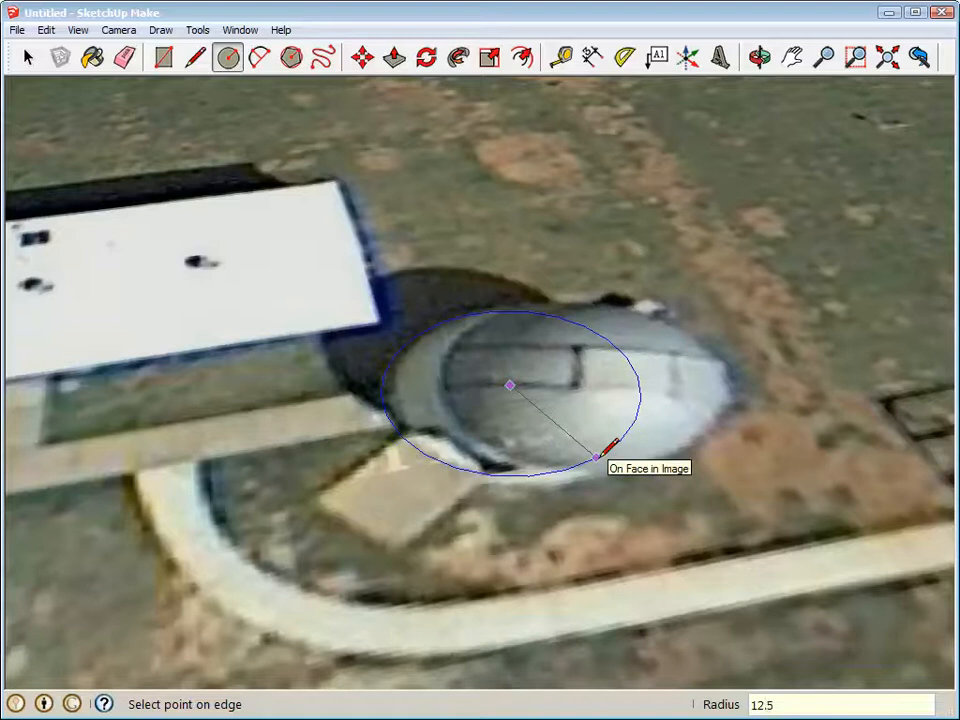
{"action": "left_click", "coordinate": [598, 456]}
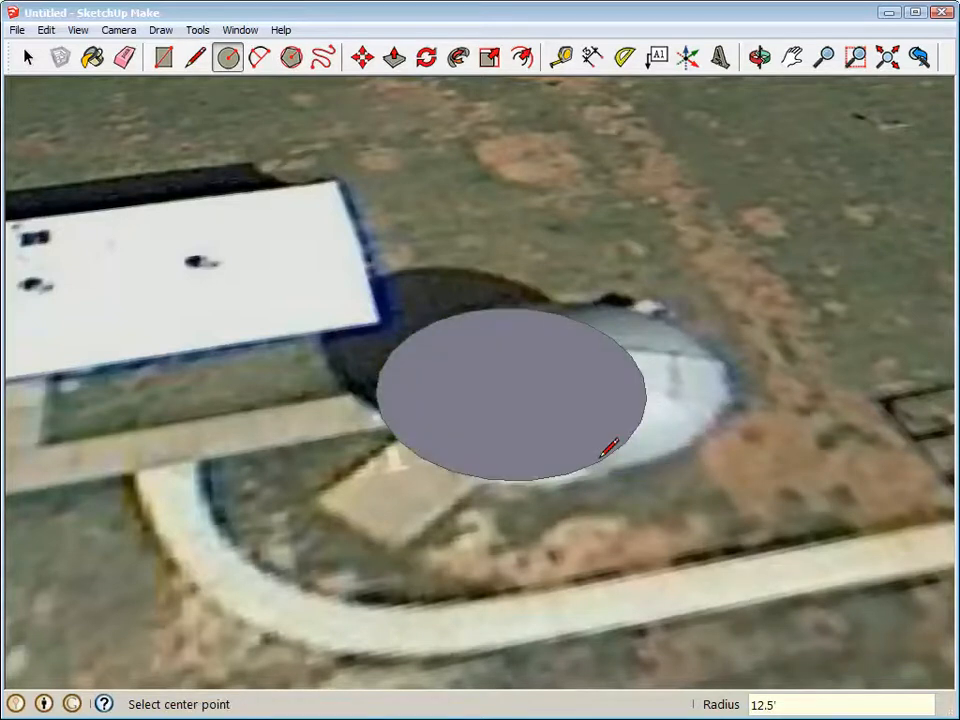
{"action": "key", "text": "ctrl+z"}
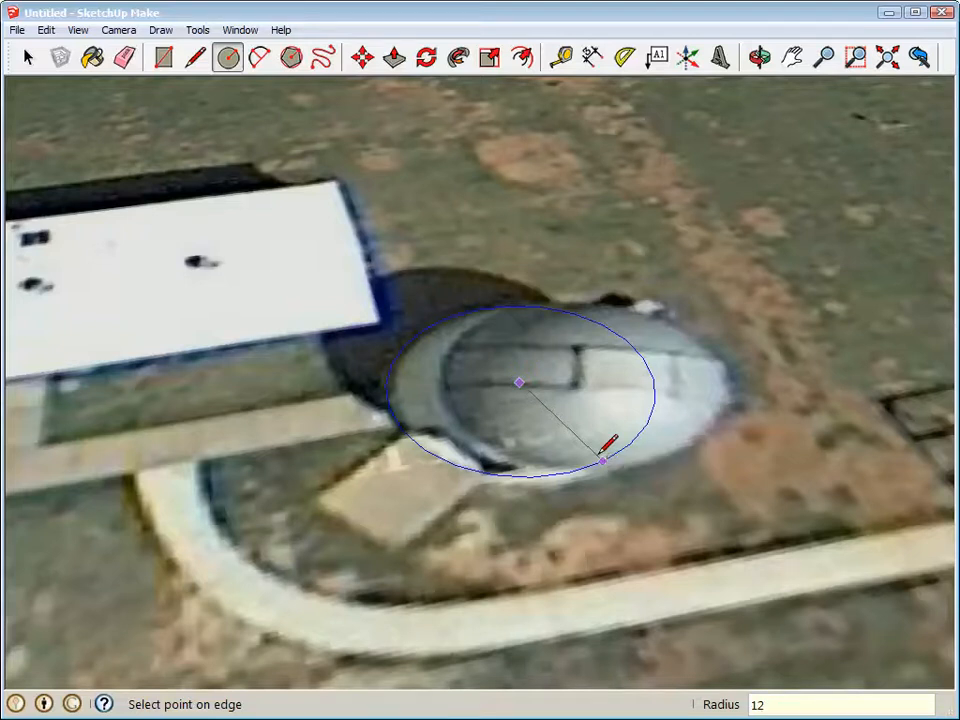
{"action": "left_click", "coordinate": [604, 460]}
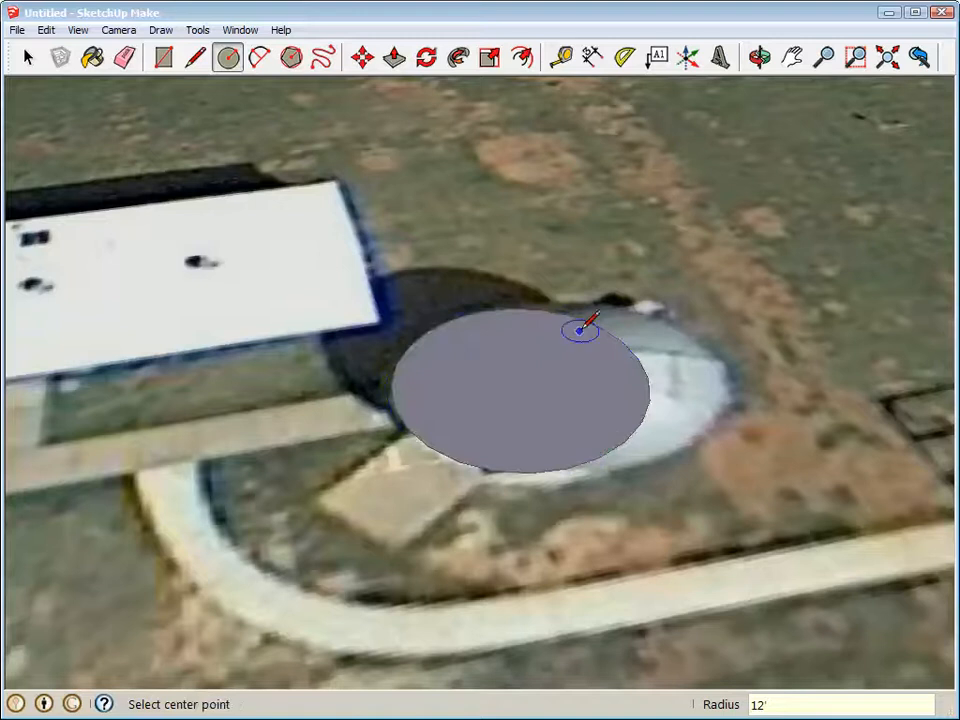
Draw an 18' vertical line straight up from the large ground circle's center
{"action": "left_click", "coordinate": [760, 57]}
{"action": "left_click_drag", "start_coordinate": [754, 167], "coordinate": [707, 360]}
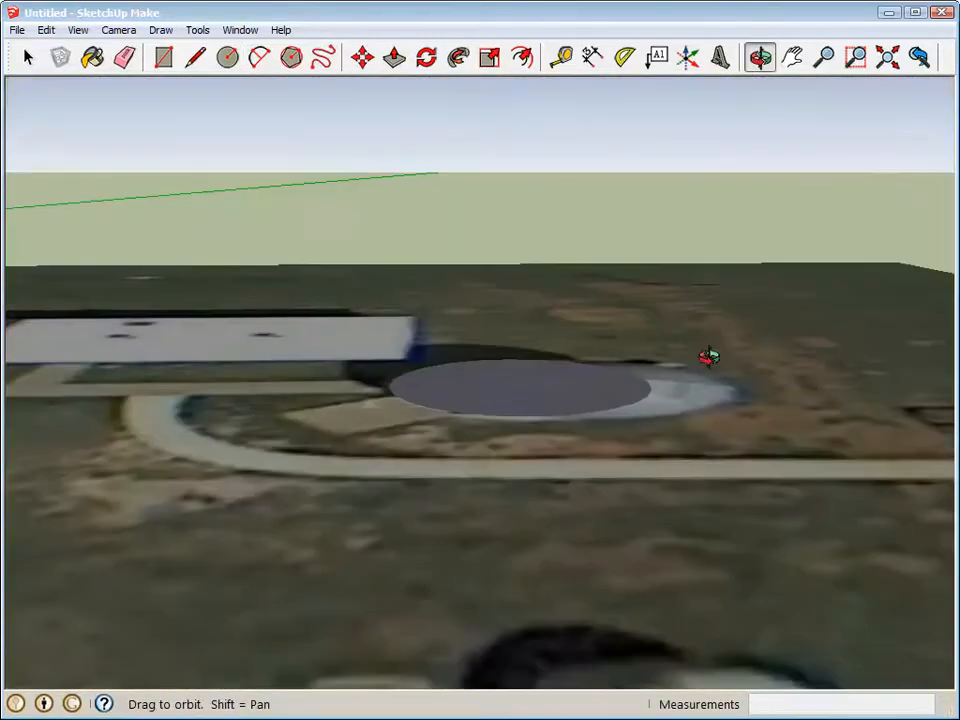
{"action": "left_click_drag", "start_coordinate": [690, 454], "coordinate": [527, 418]}
{"action": "left_click_drag", "start_coordinate": [390, 450], "coordinate": [459, 535]}
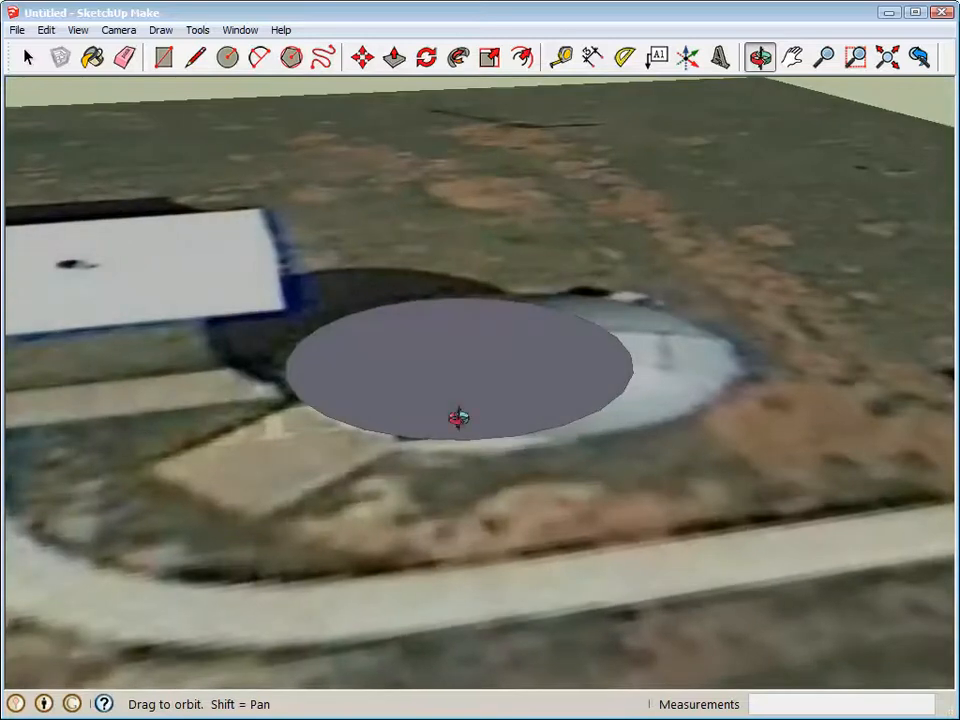
{"action": "left_click", "coordinate": [195, 57]}
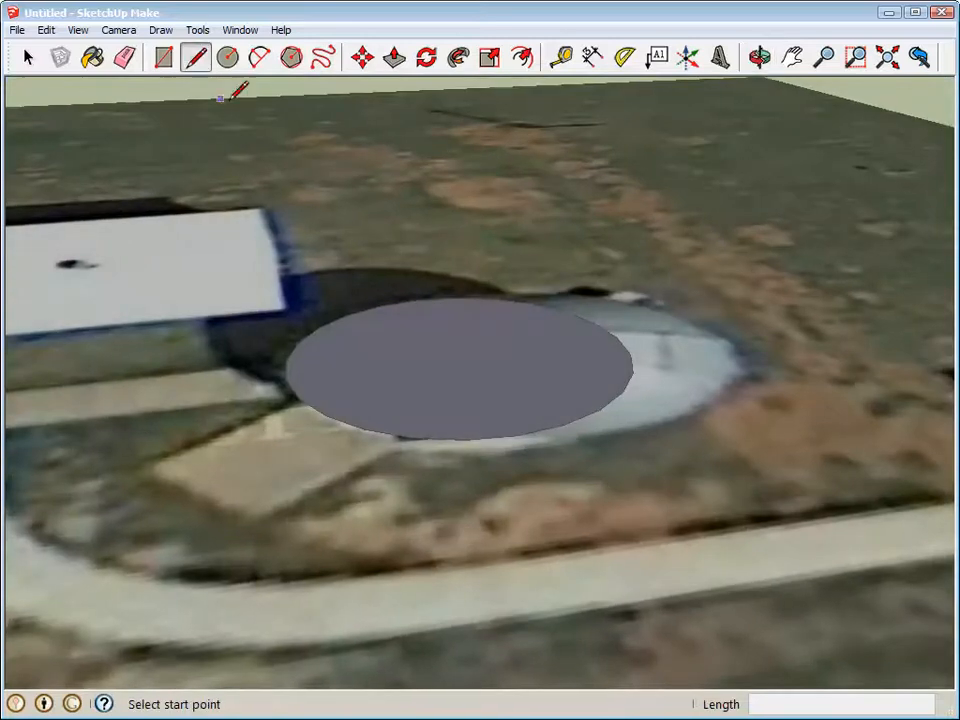
{"action": "left_click", "coordinate": [459, 356]}
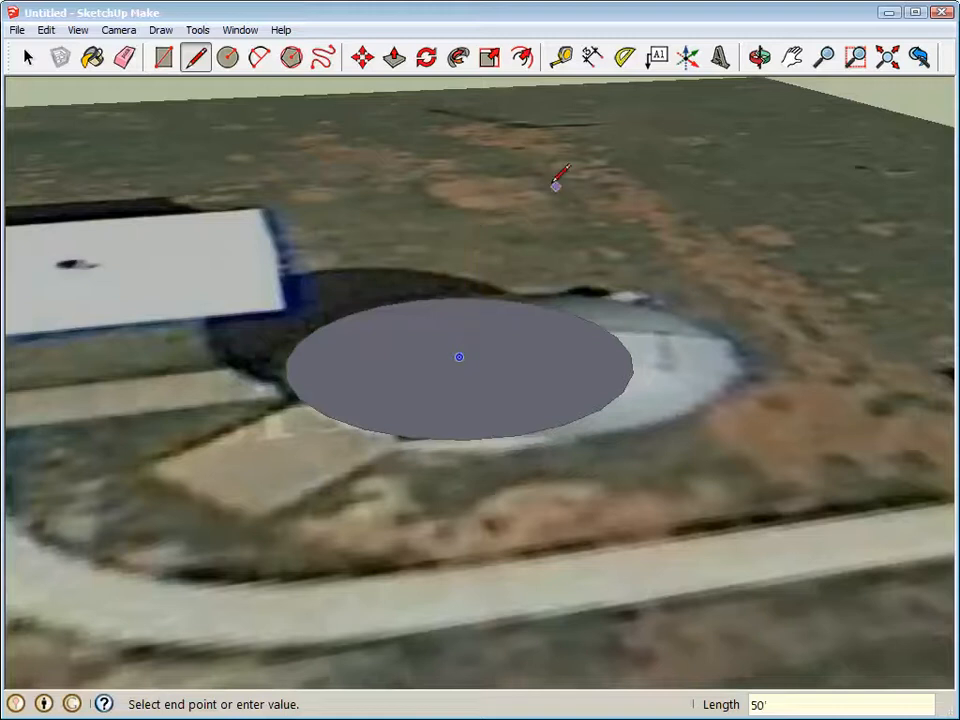
{"action": "left_click", "coordinate": [459, 157]}
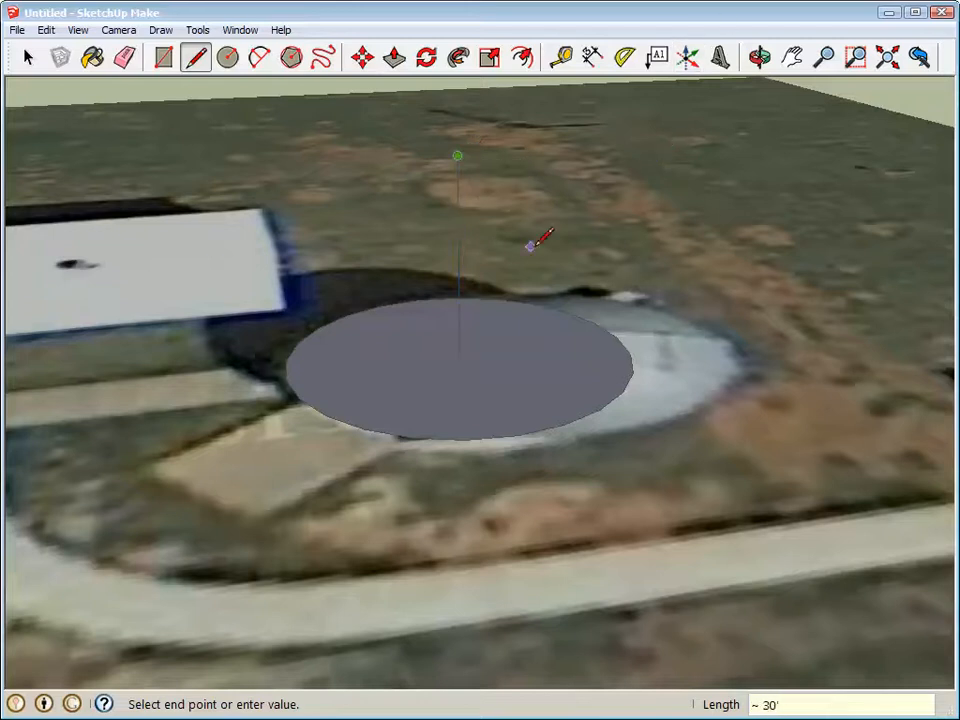
{"action": "key", "text": "Escape"}
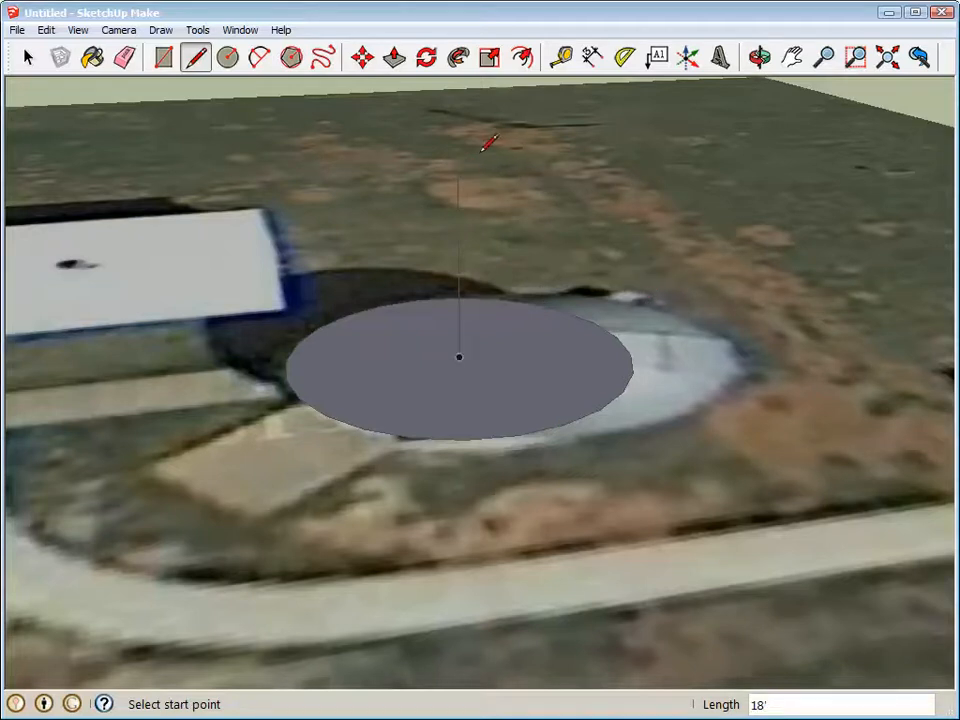
In the standard Right view, draw an upright circle of 12' radius centered on the vertical line's upper end
{"action": "left_click", "coordinate": [131, 36]}
{"action": "mouse_move", "coordinate": [245, 96]}
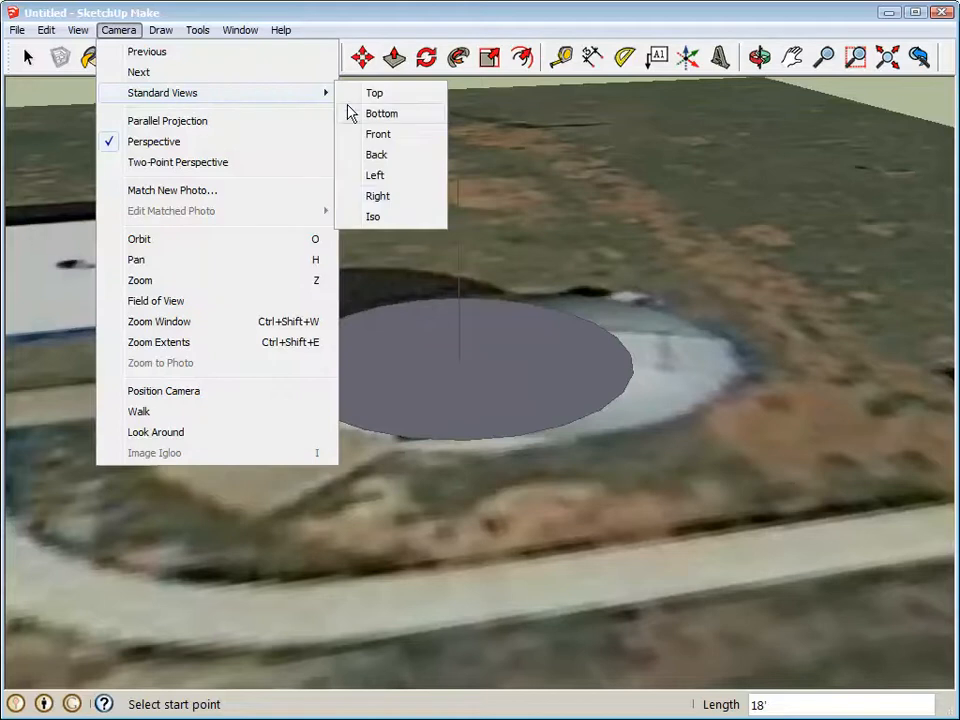
{"action": "left_click", "coordinate": [378, 196]}
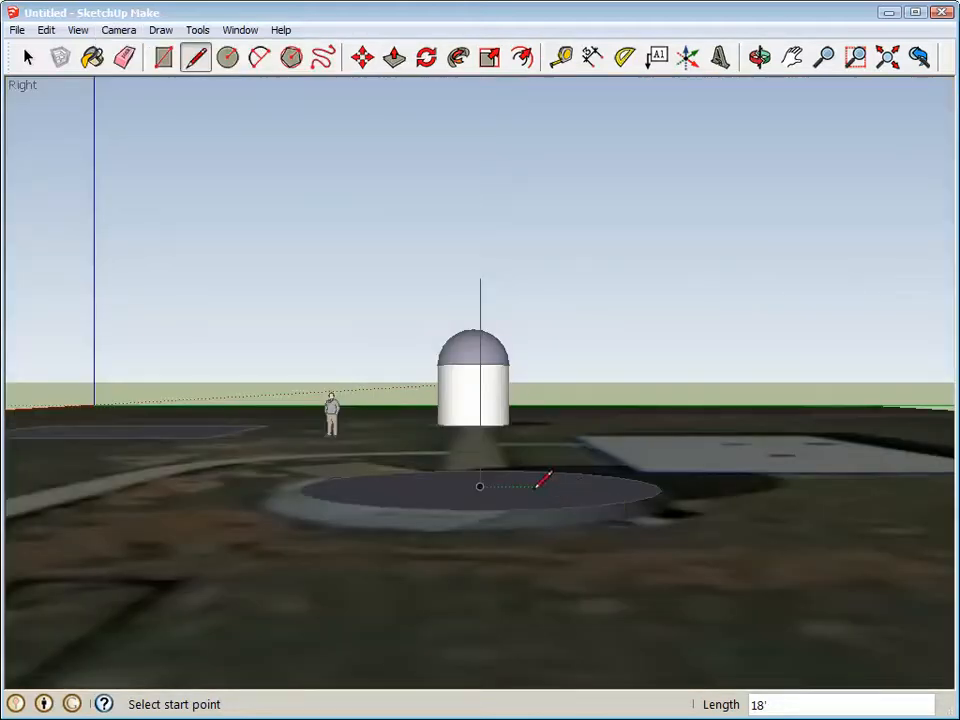
{"action": "left_click", "coordinate": [228, 58]}
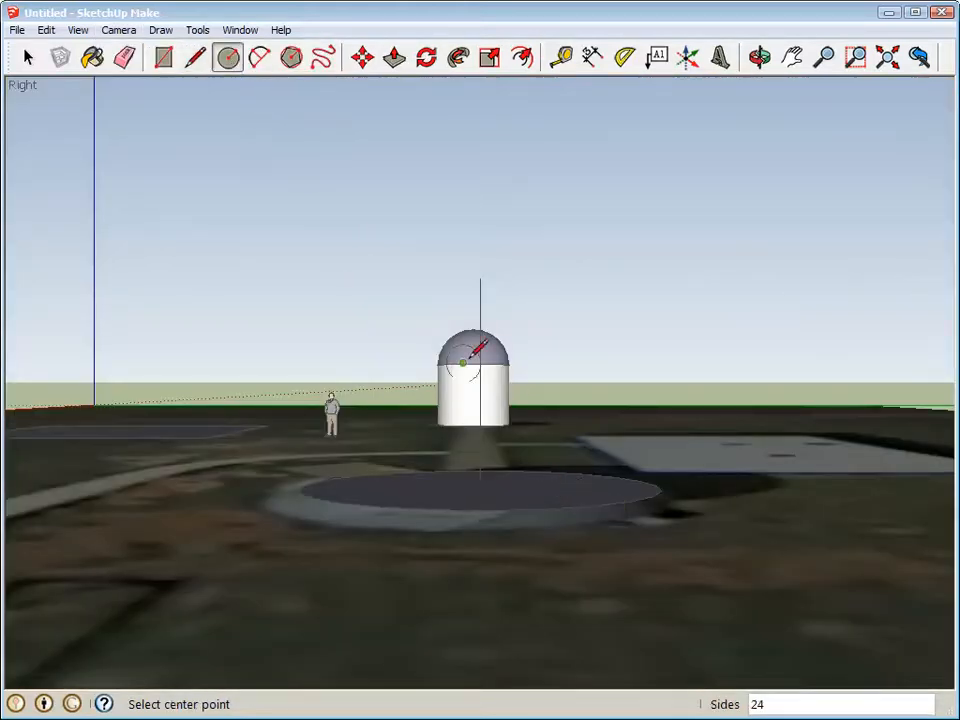
{"action": "left_click", "coordinate": [480, 278]}
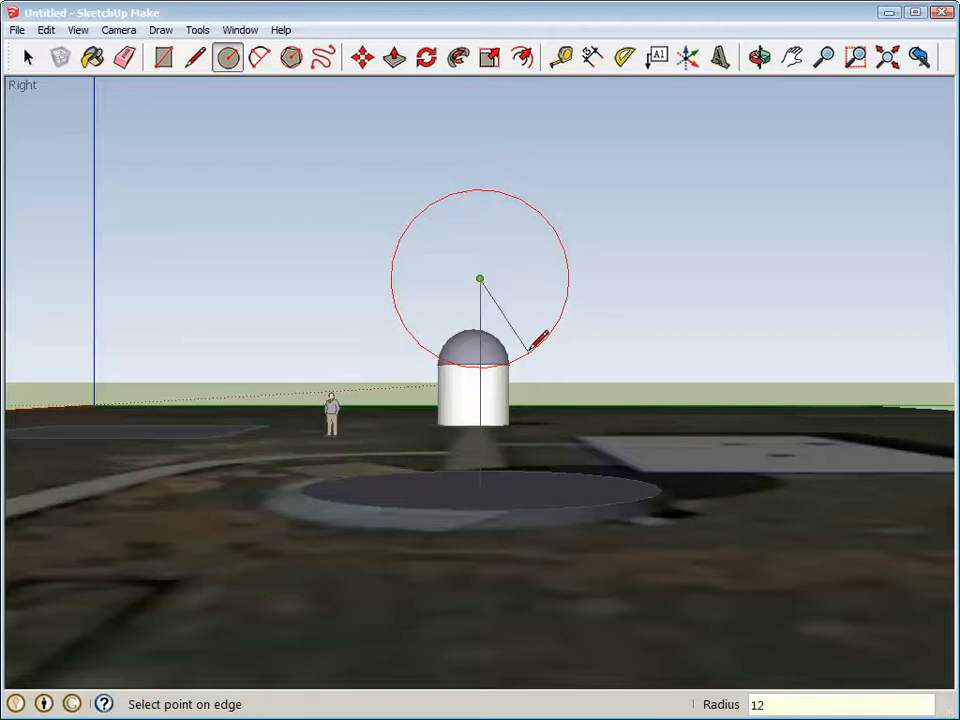
{"action": "key", "text": "Return"}
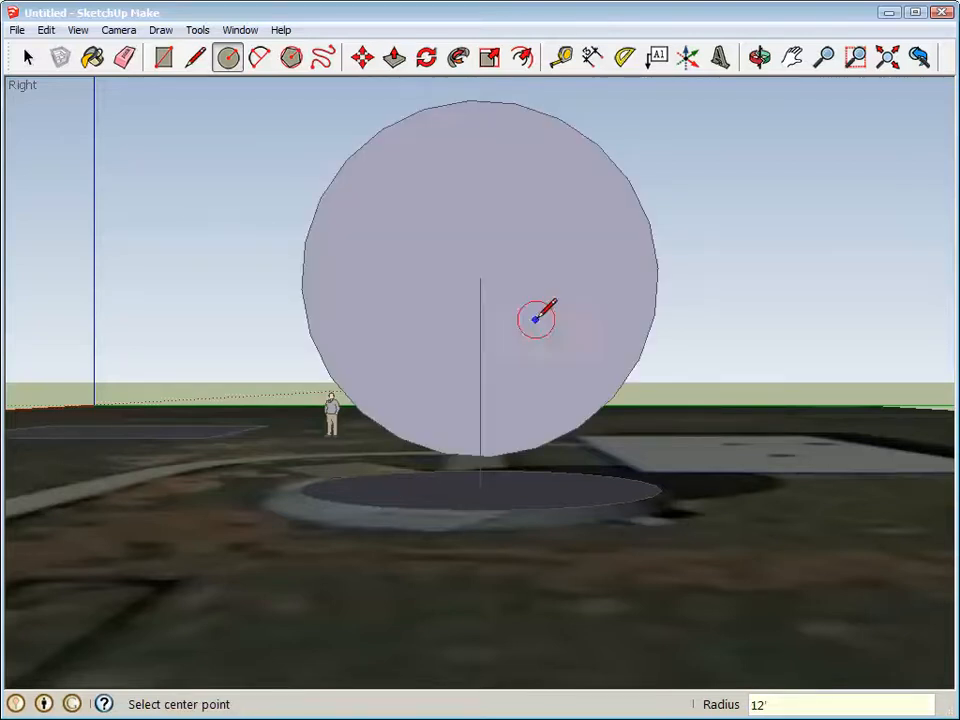
Use Follow Me to sweep the upright 12' circle around the large ground circle's edge into a sphere
{"action": "left_click", "coordinate": [759, 57]}
{"action": "left_click_drag", "start_coordinate": [613, 160], "coordinate": [801, 427]}
{"action": "left_click", "coordinate": [29, 58]}
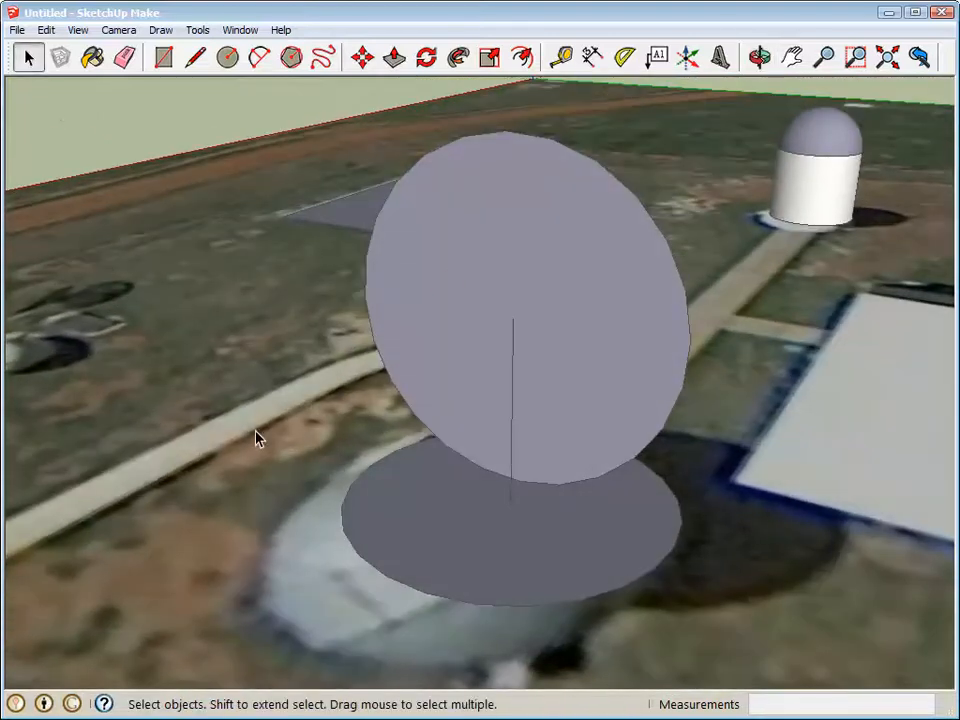
{"action": "left_click", "coordinate": [471, 607]}
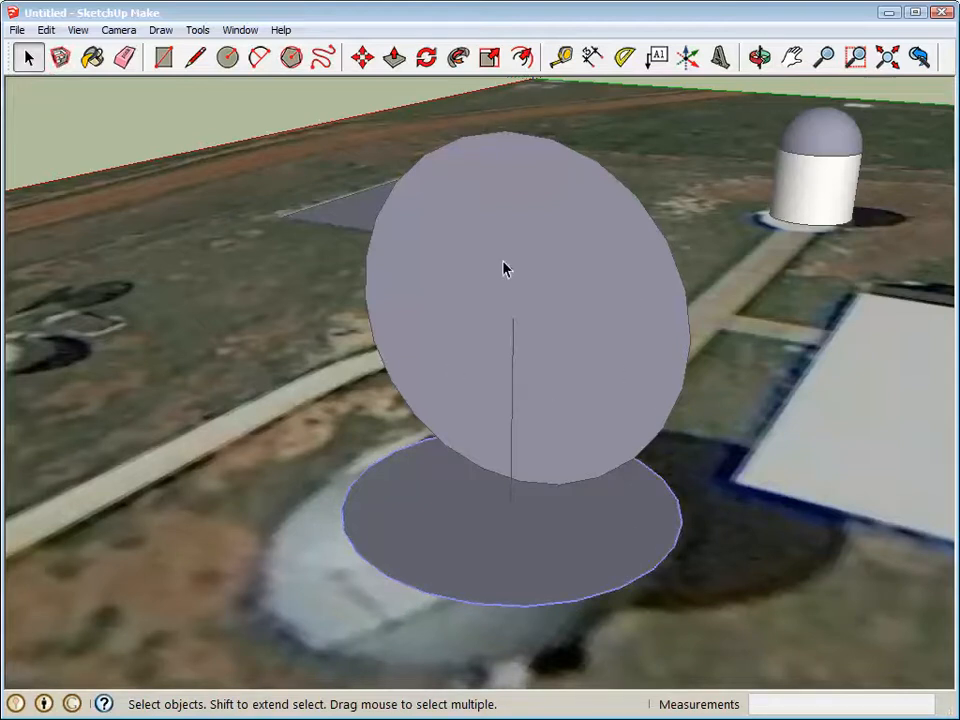
{"action": "left_click", "coordinate": [458, 57]}
{"action": "left_click", "coordinate": [624, 352]}
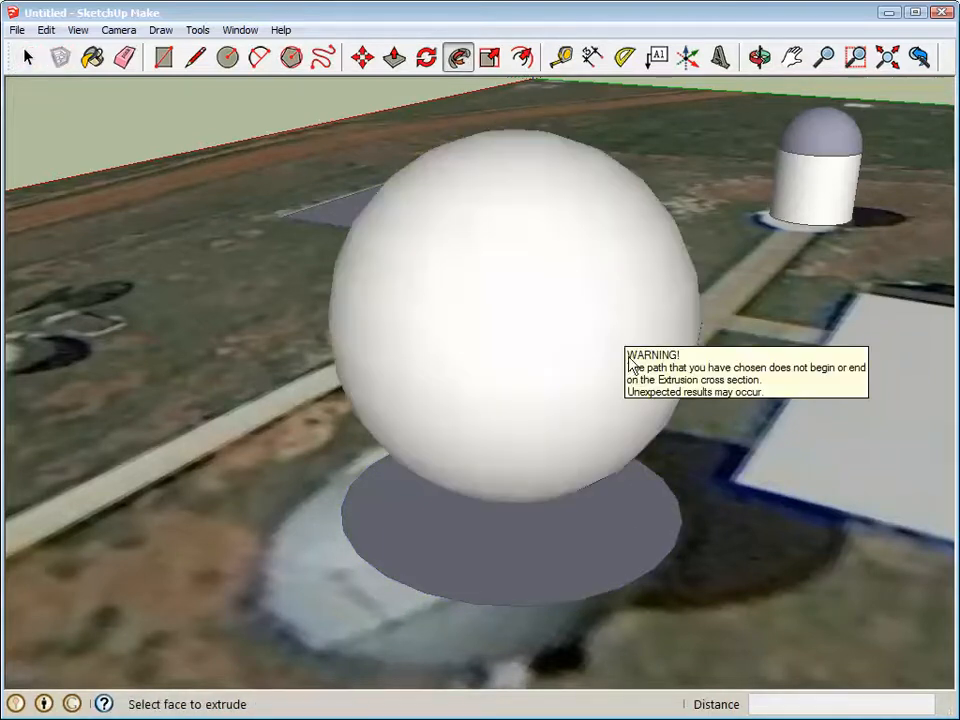
Push/Pull the large ground circle up about 15' into the sphere to form the large dome's cylindrical wall
{"action": "left_click", "coordinate": [394, 57]}
{"action": "left_click", "coordinate": [566, 566]}
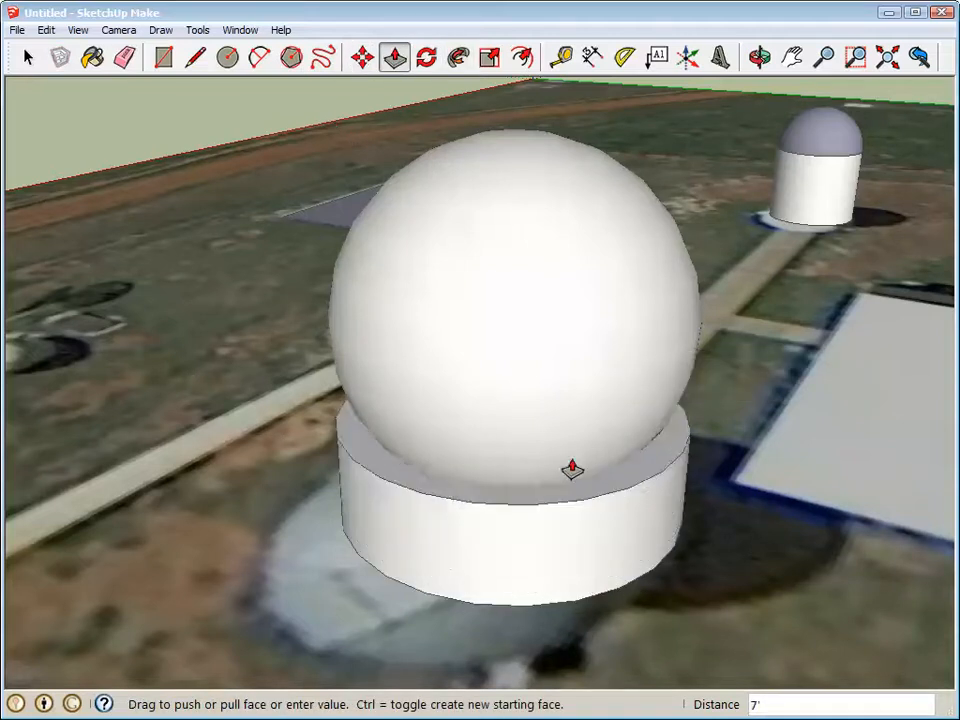
{"action": "left_click", "coordinate": [585, 384]}
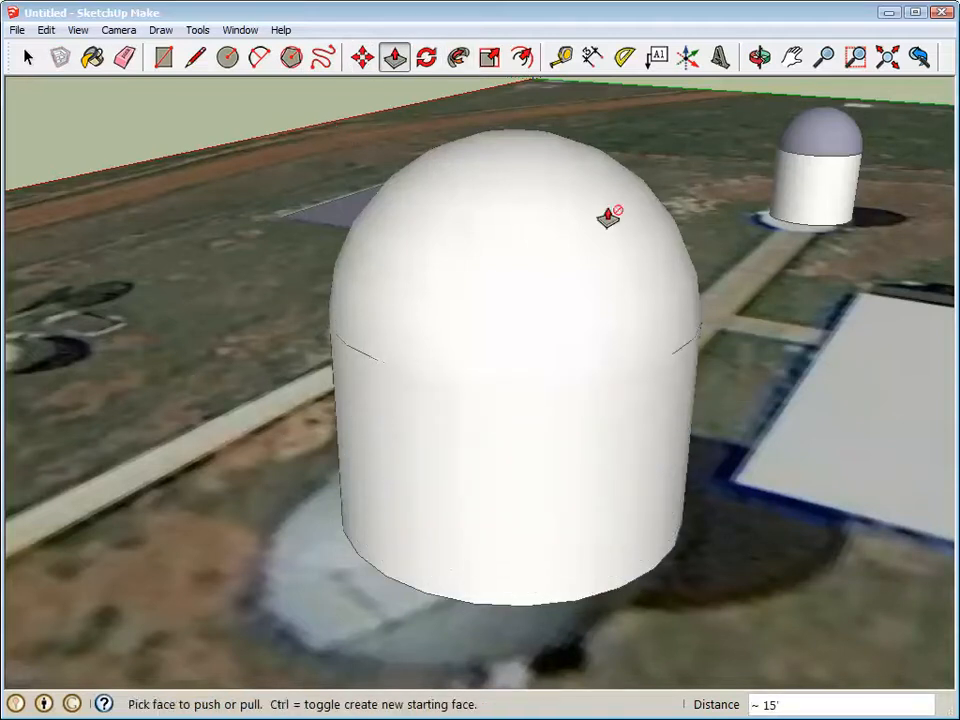
Examine the two domes and their placement on the satellite image from several angles and distances
{"action": "left_click", "coordinate": [760, 57]}
{"action": "left_click_drag", "start_coordinate": [302, 257], "coordinate": [718, 326]}
{"action": "scroll", "coordinate": [579, 352], "scroll_direction": "up", "scroll_amount": 3}
{"action": "scroll", "coordinate": [579, 352], "scroll_direction": "down", "scroll_amount": 2}
{"action": "scroll", "coordinate": [580, 352], "scroll_direction": "down", "scroll_amount": 3}
{"action": "left_click_drag", "start_coordinate": [464, 326], "coordinate": [597, 372]}
{"action": "scroll", "coordinate": [597, 371], "scroll_direction": "down", "scroll_amount": 2}
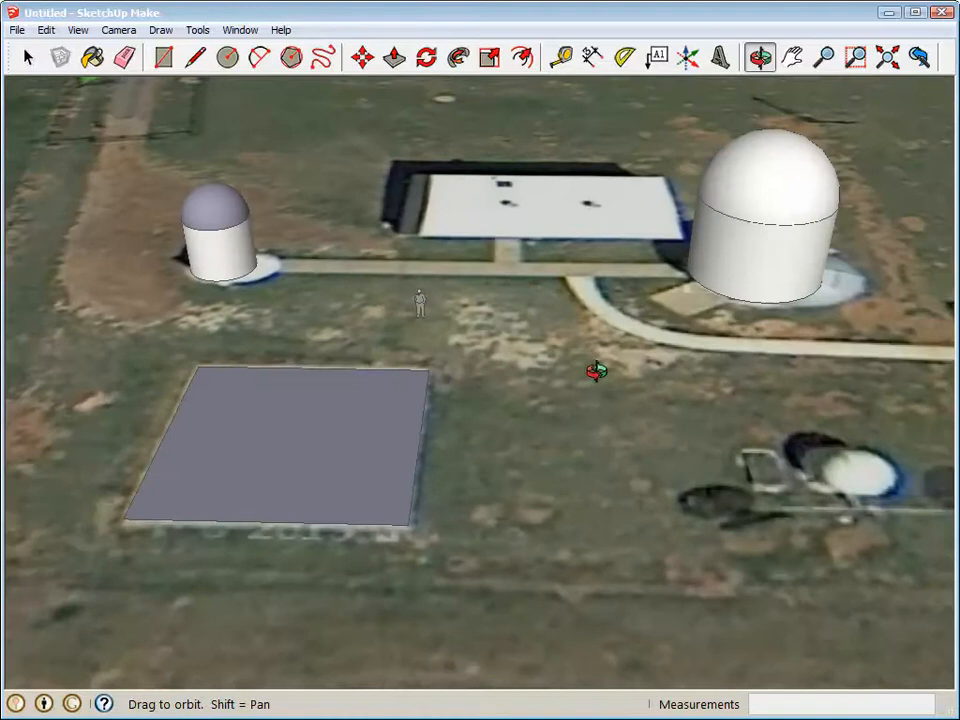
{"action": "scroll", "coordinate": [508, 186], "scroll_direction": "down", "scroll_amount": 1}
{"action": "key", "text": "space"}
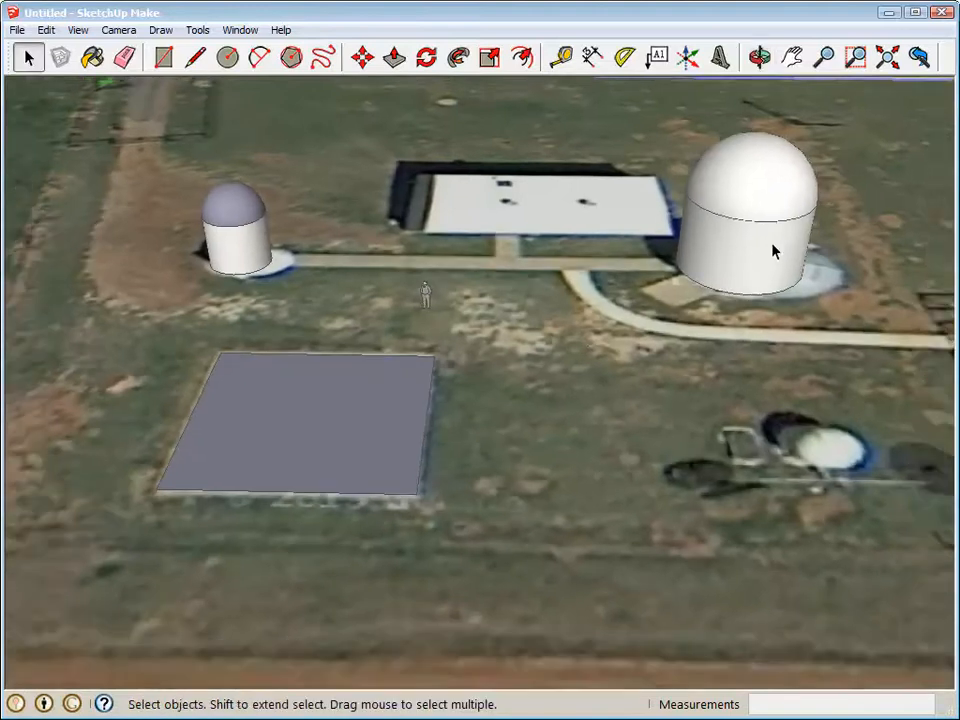
Draw a circle of 5' radius on the ground at the remaining round structure in the satellite image
{"action": "left_click", "coordinate": [792, 58]}
{"action": "left_click_drag", "start_coordinate": [774, 473], "coordinate": [555, 445]}
{"action": "scroll", "coordinate": [555, 445], "scroll_direction": "up", "scroll_amount": 4}
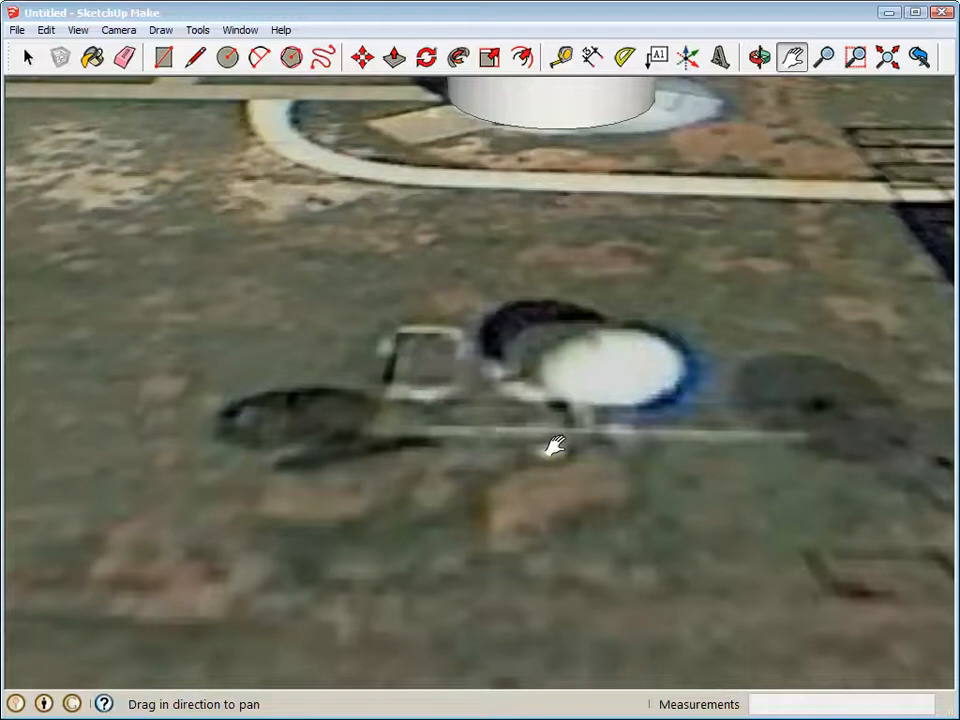
{"action": "left_click", "coordinate": [227, 57]}
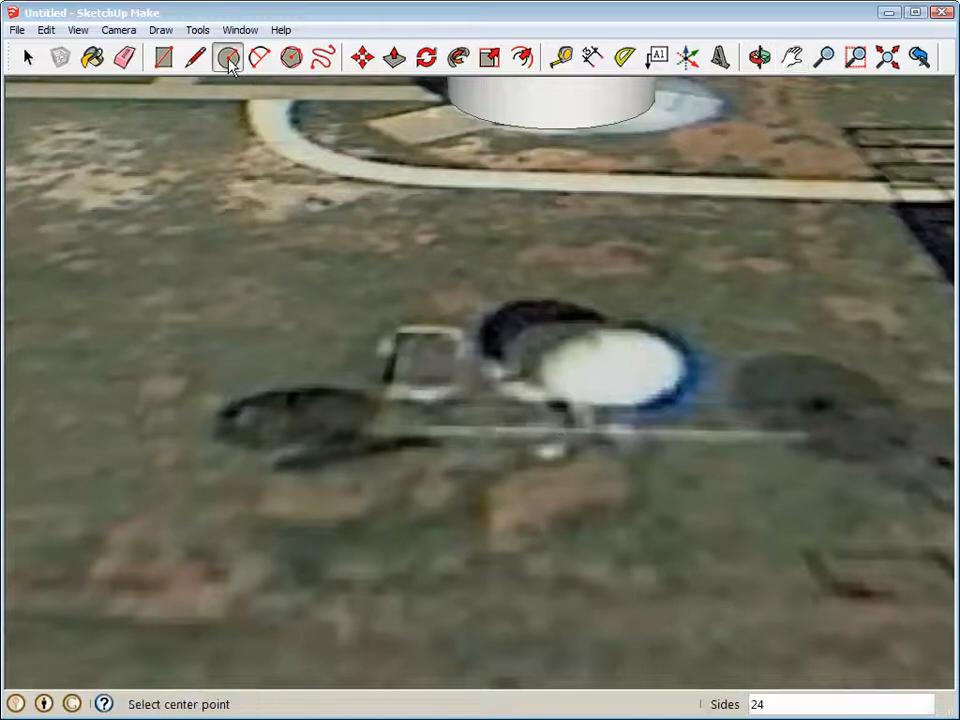
{"action": "left_click", "coordinate": [562, 359]}
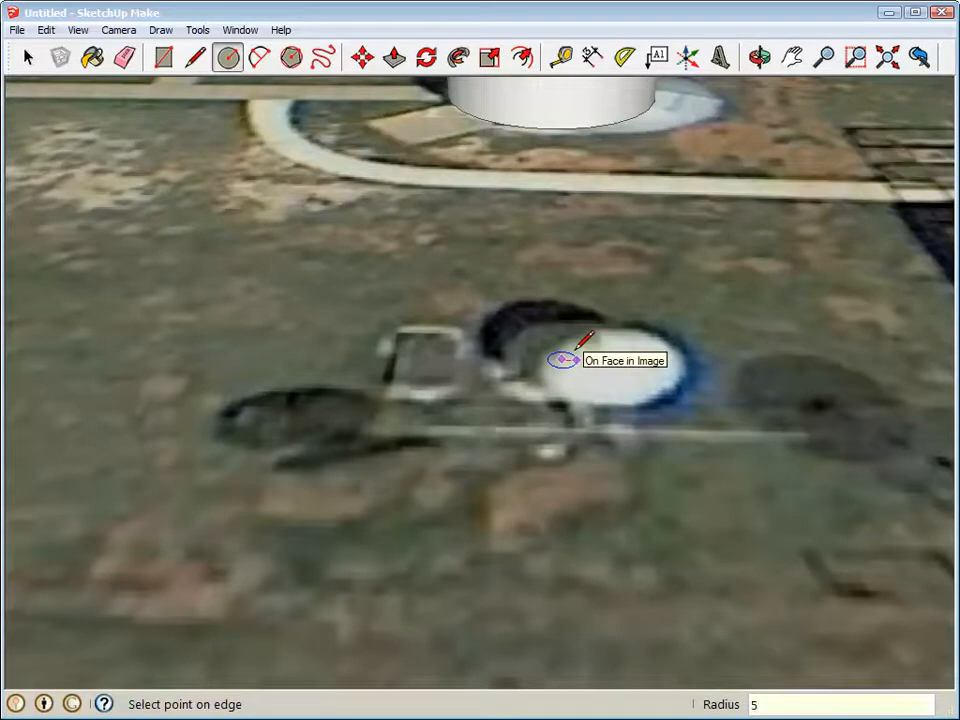
{"action": "key", "text": "Return"}
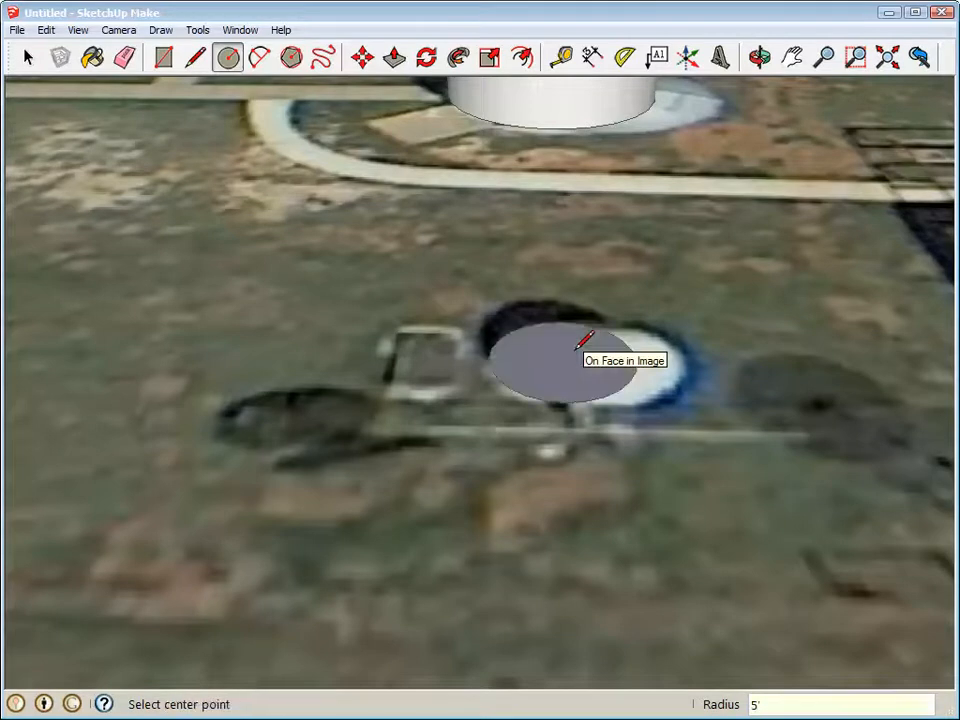
Draw a 6' vertical line straight up from the center of the 5' ground circle
{"action": "left_click", "coordinate": [752, 62]}
{"action": "left_click_drag", "start_coordinate": [536, 314], "coordinate": [662, 321]}
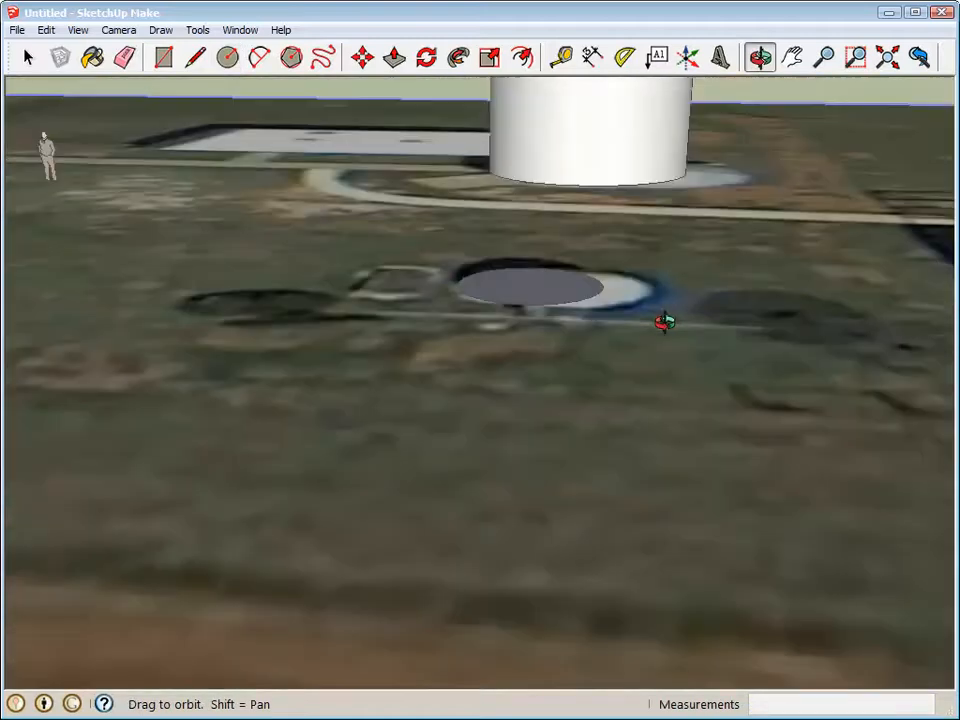
{"action": "left_click", "coordinate": [197, 60]}
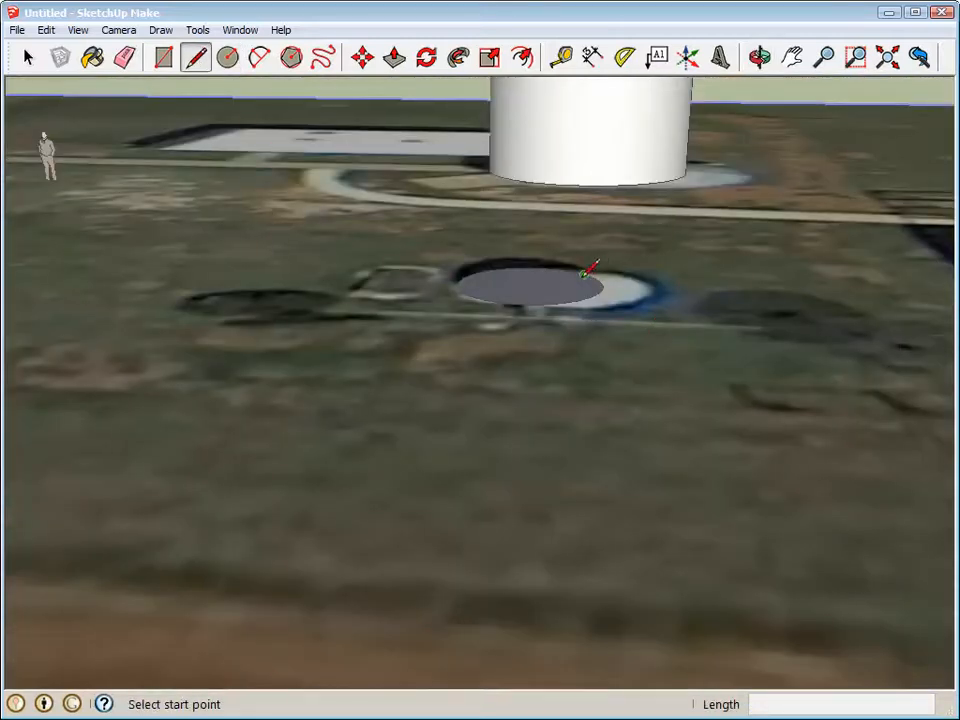
{"action": "left_click", "coordinate": [530, 284]}
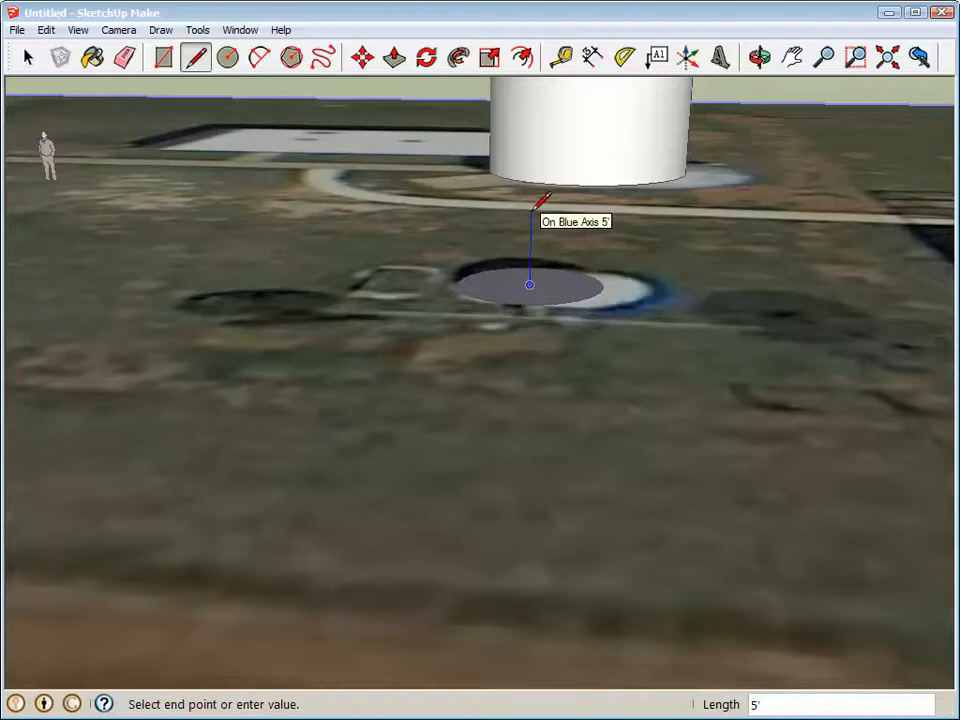
{"action": "type", "text": "6'"}
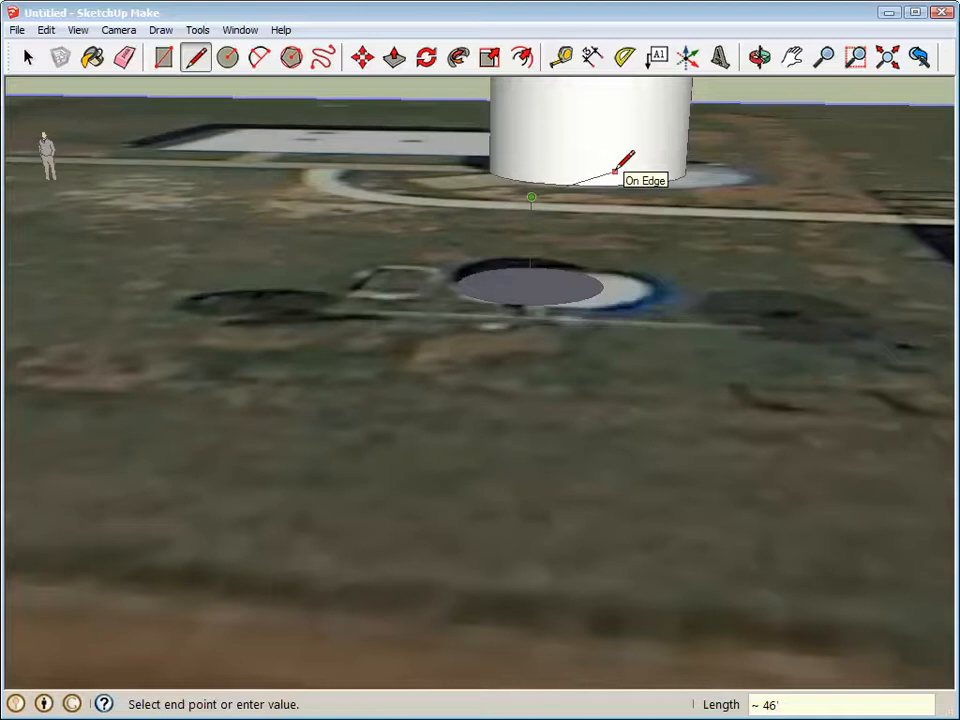
{"action": "key", "text": "Escape"}
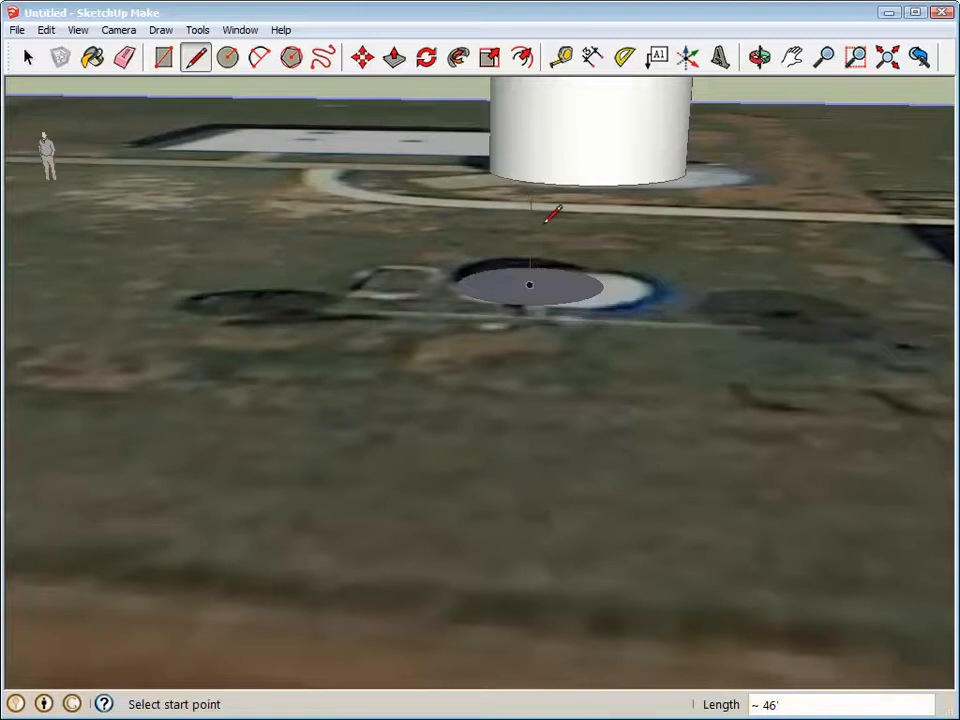
In the standard Left view, draw an upright circle of 5' radius centered on the vertical line's upper end
{"action": "scroll", "coordinate": [621, 261], "scroll_direction": "up", "scroll_amount": 3}
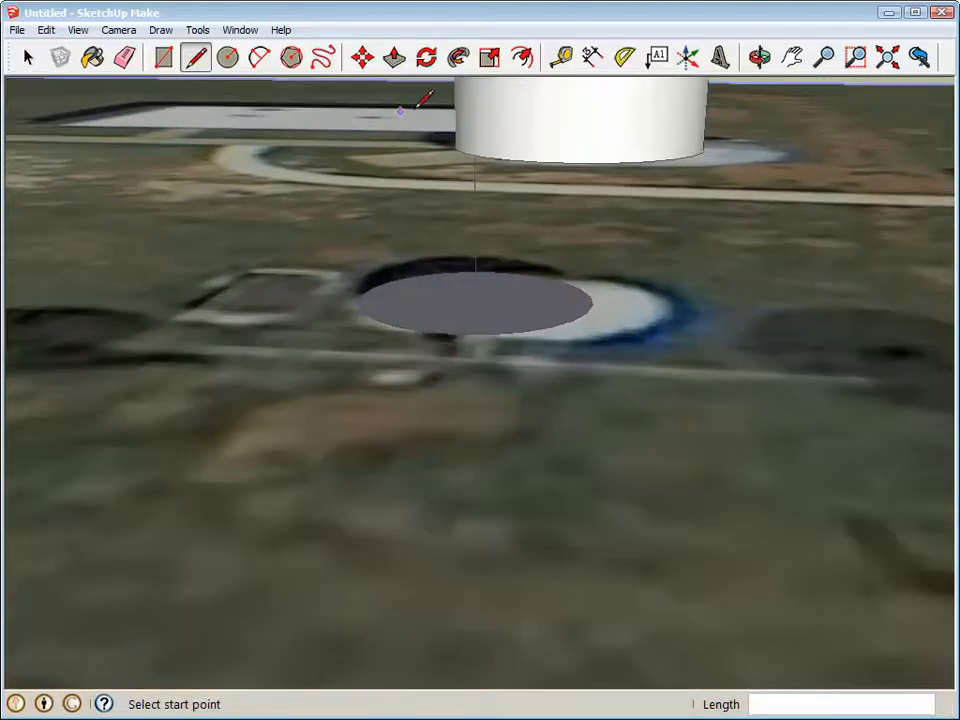
{"action": "left_click", "coordinate": [120, 31]}
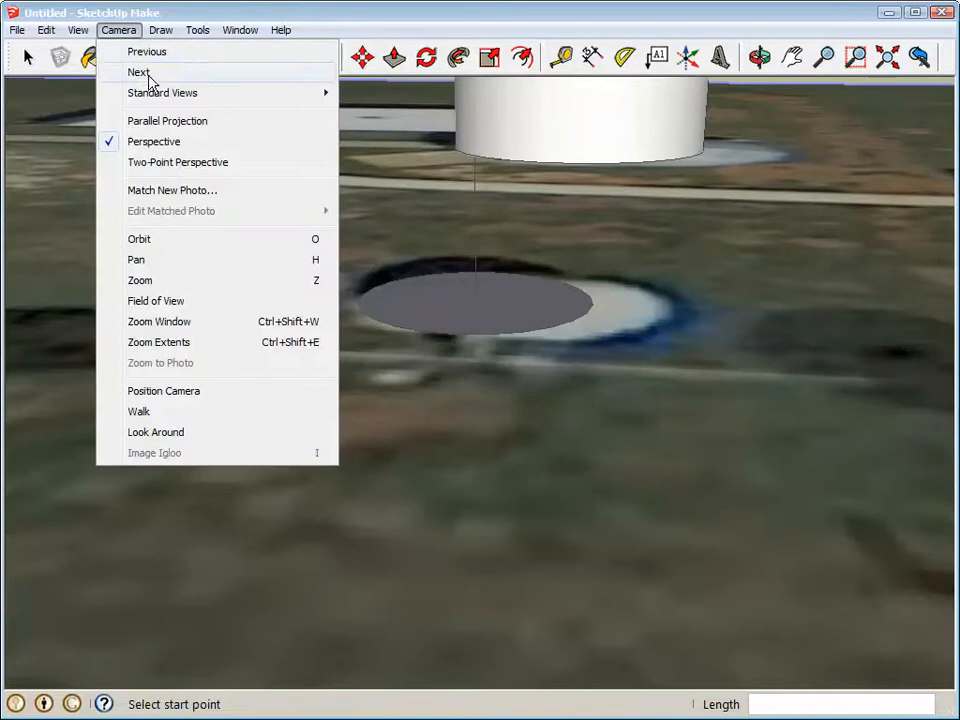
{"action": "mouse_move", "coordinate": [174, 93]}
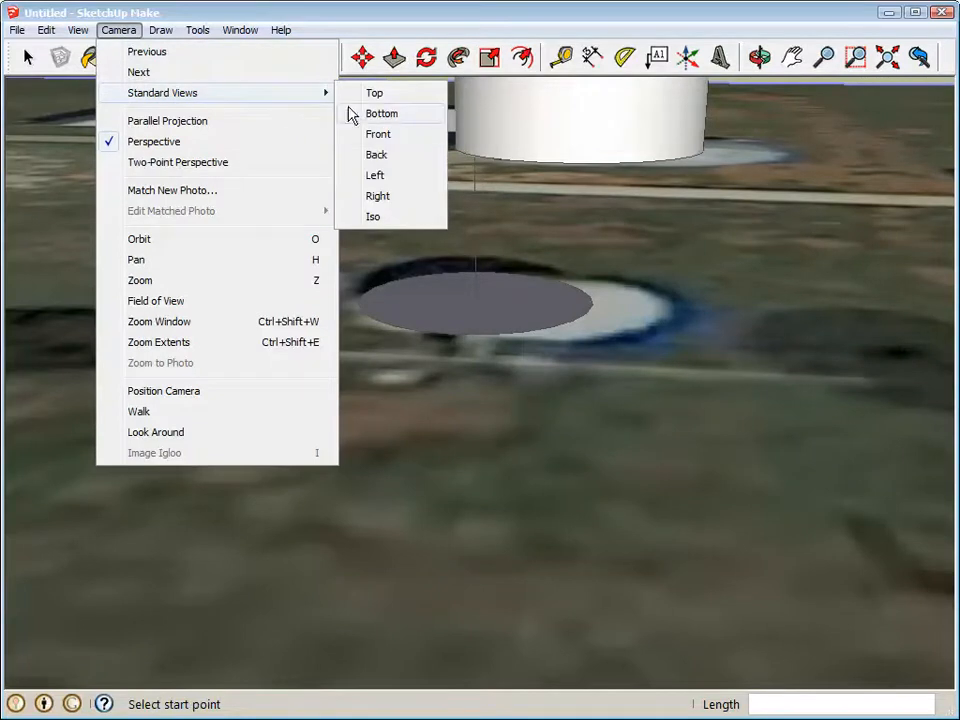
{"action": "left_click", "coordinate": [376, 176]}
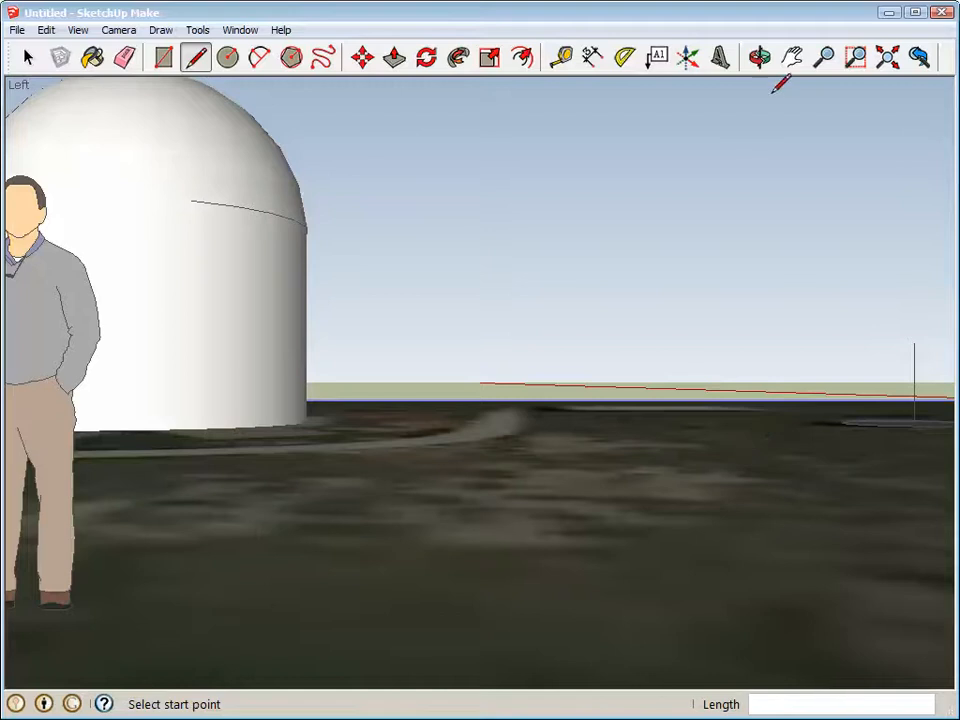
{"action": "left_click", "coordinate": [791, 66]}
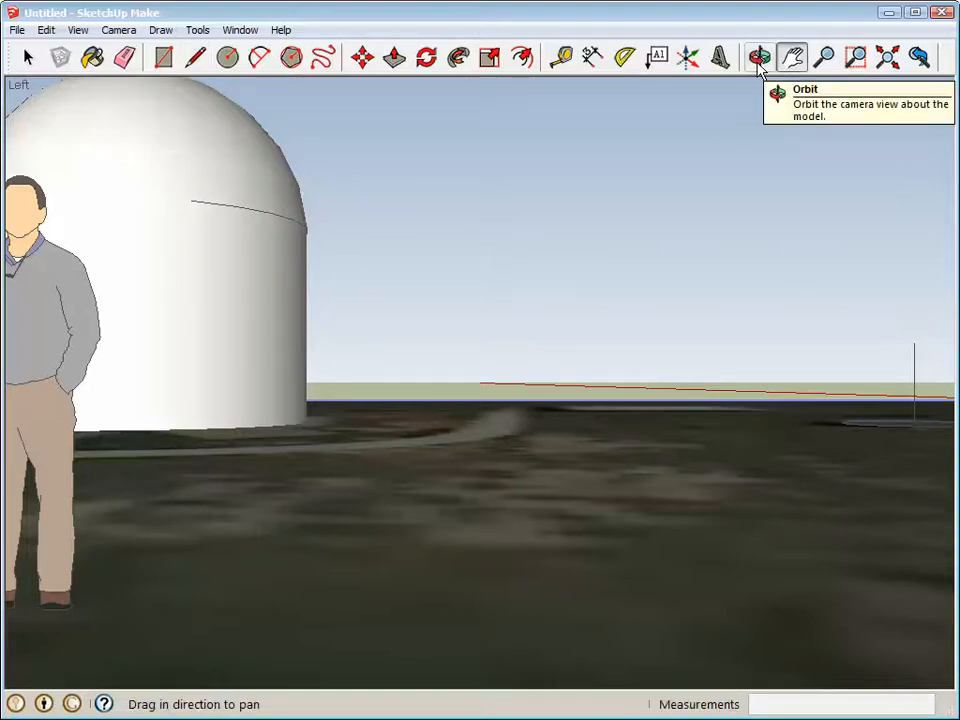
{"action": "left_click_drag", "start_coordinate": [879, 386], "coordinate": [701, 422]}
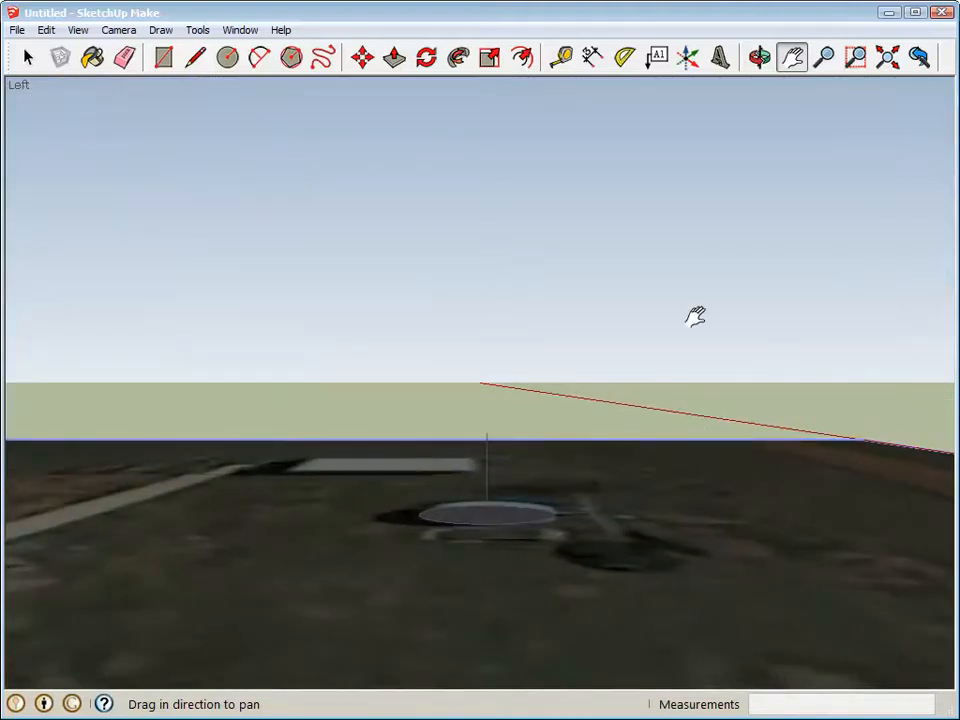
{"action": "left_click", "coordinate": [824, 57]}
{"action": "mouse_move", "coordinate": [635, 438]}
{"action": "left_mouse_down"}
{"action": "mouse_move", "coordinate": [630, 480]}
{"action": "mouse_move", "coordinate": [632, 442]}
{"action": "left_mouse_up"}
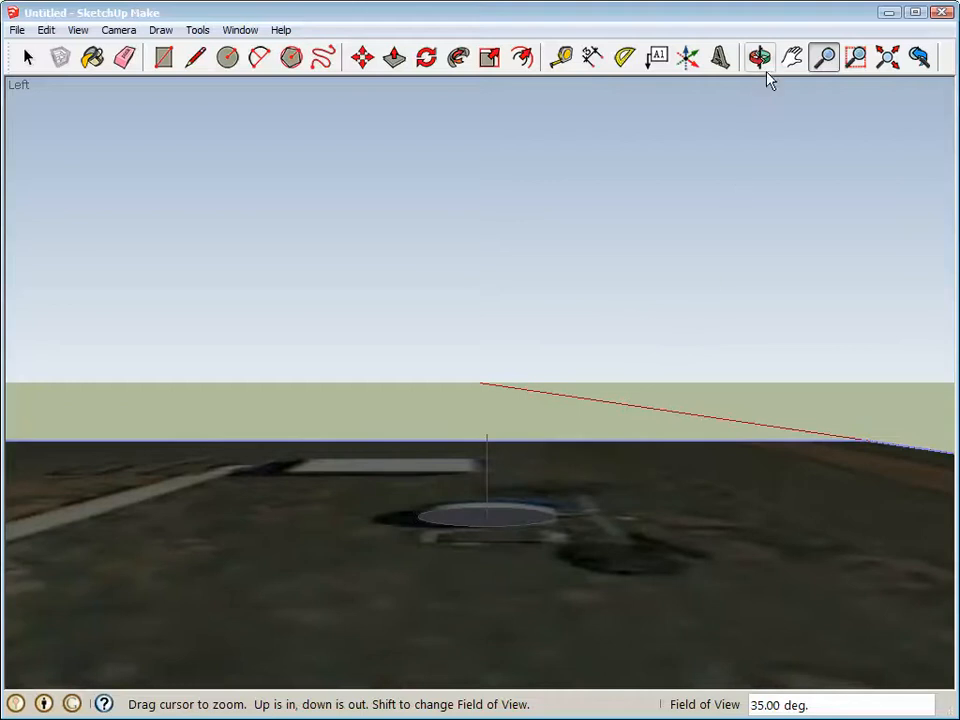
{"action": "left_click", "coordinate": [227, 58]}
{"action": "left_click", "coordinate": [487, 432]}
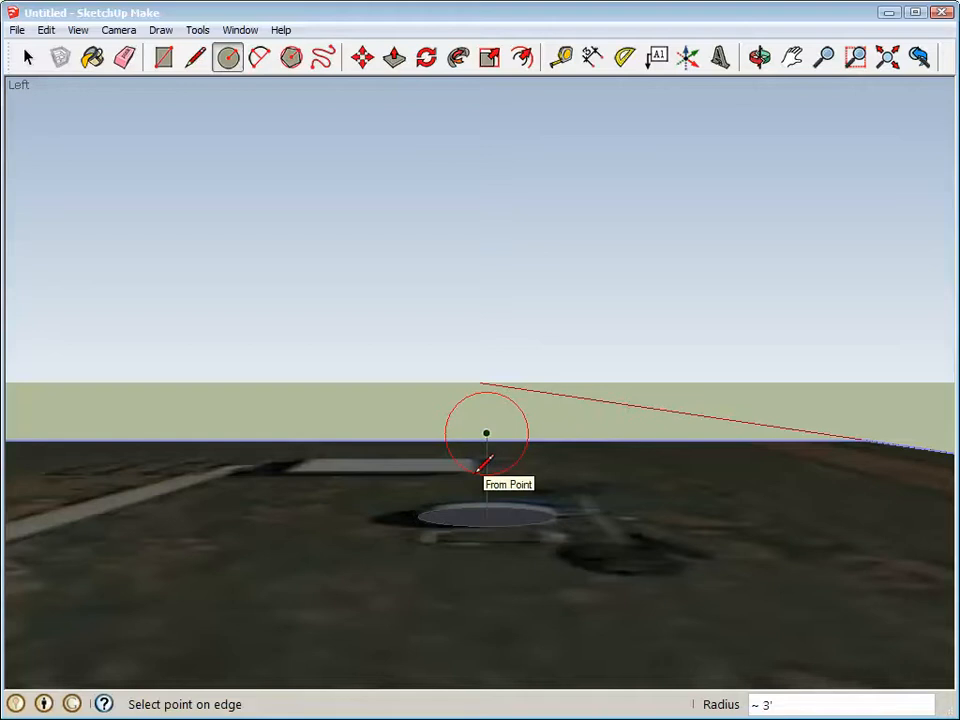
{"action": "left_click", "coordinate": [481, 465]}
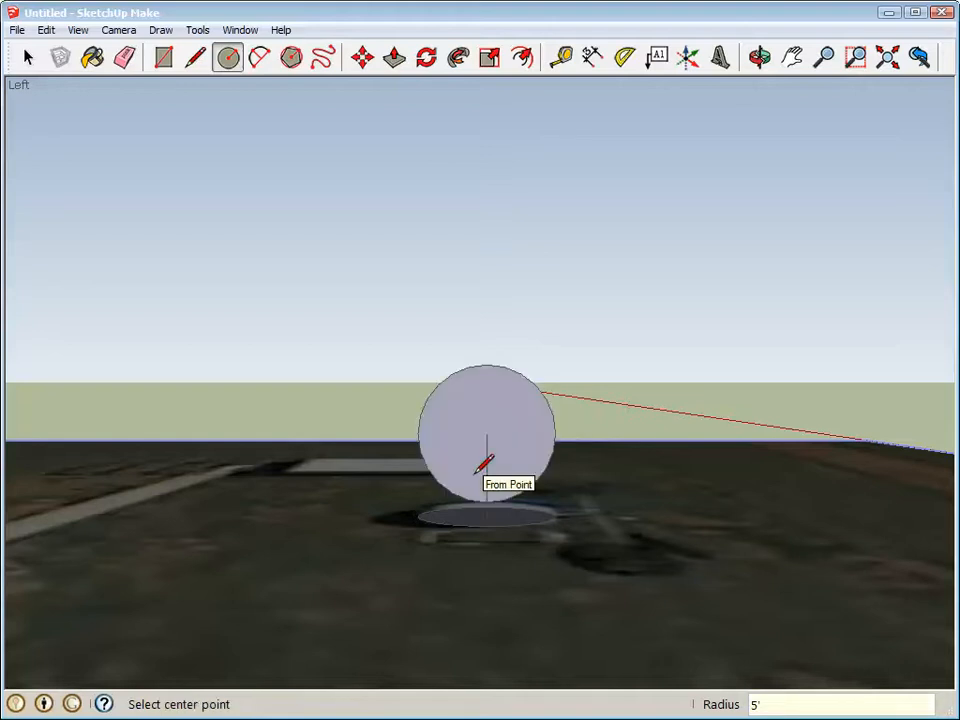
Use Follow Me to sweep the upright 5' circle around the ground circle's edge into a sphere
{"action": "left_click", "coordinate": [759, 57]}
{"action": "scroll", "coordinate": [583, 566], "scroll_direction": "up", "scroll_amount": 5}
{"action": "left_click_drag", "start_coordinate": [524, 373], "coordinate": [546, 452]}
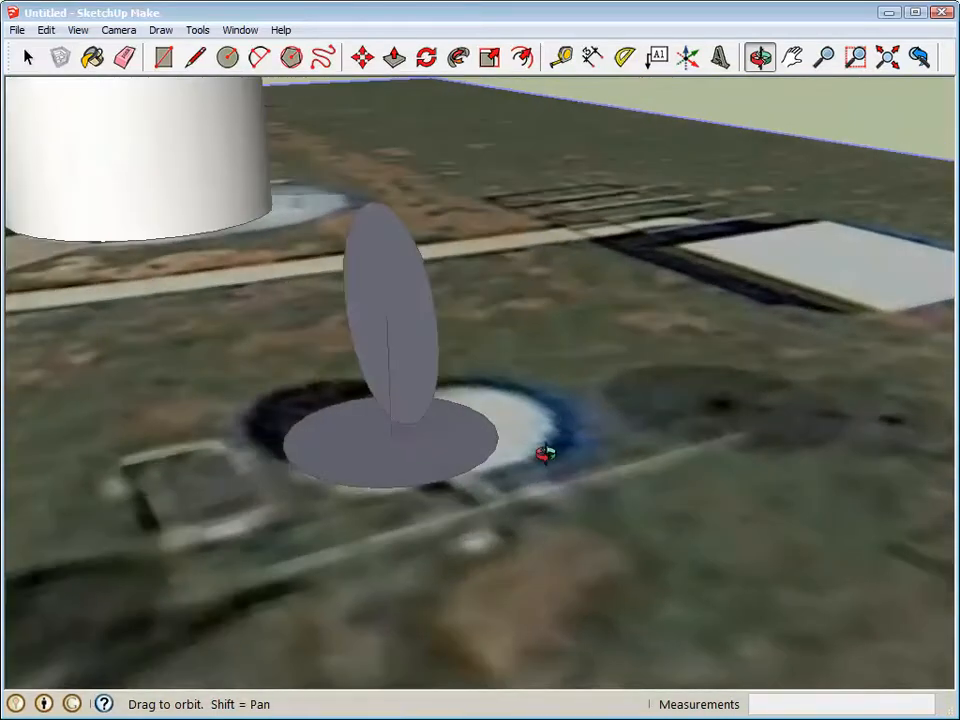
{"action": "left_click", "coordinate": [29, 58]}
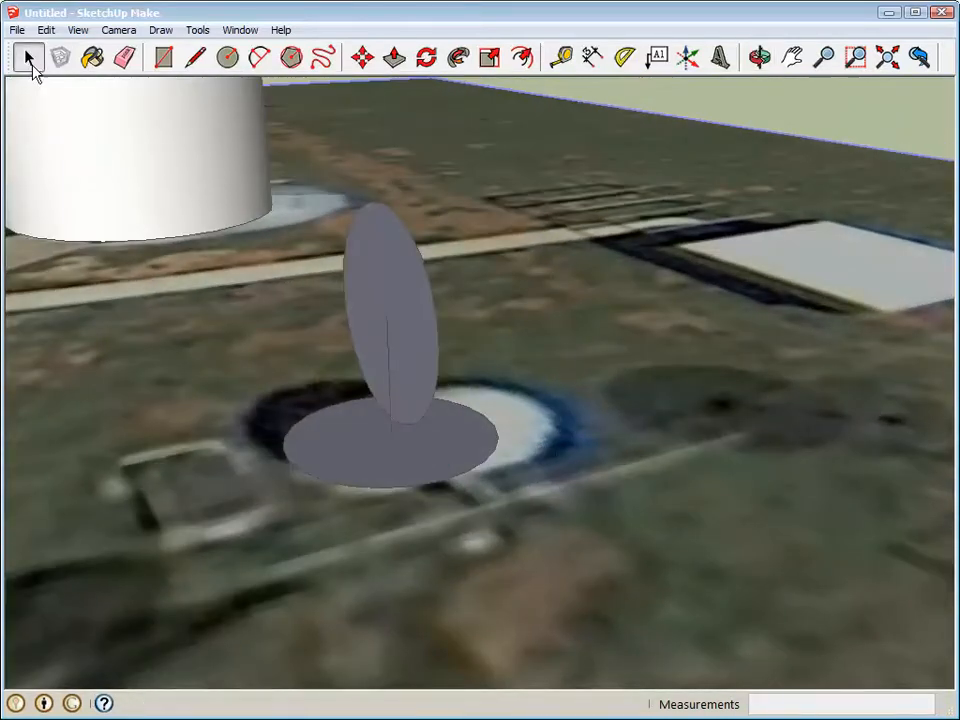
{"action": "left_click", "coordinate": [347, 489]}
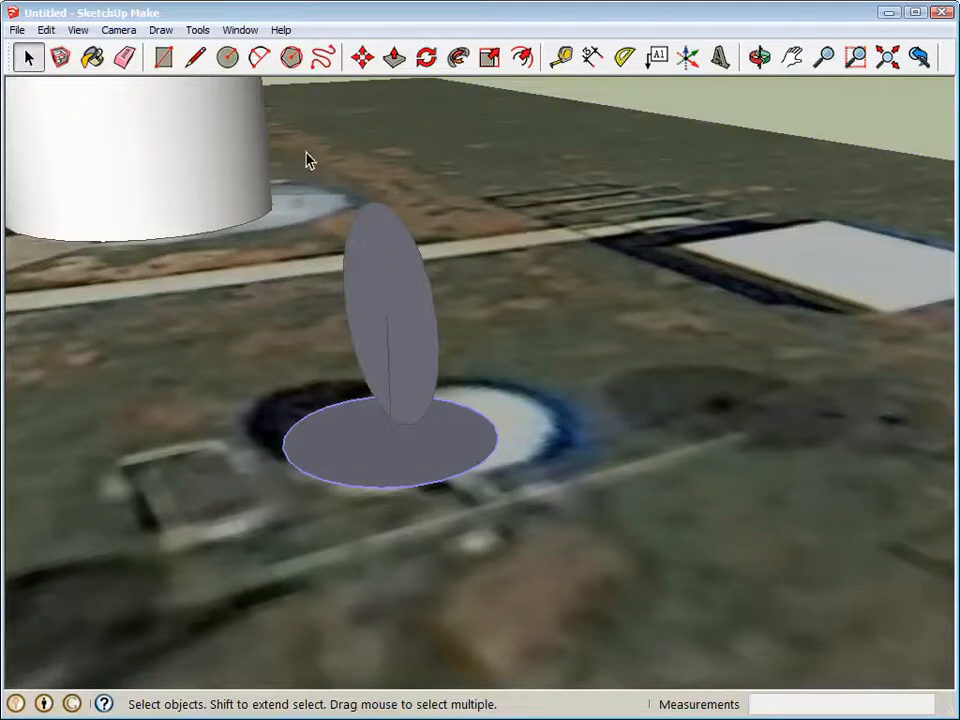
{"action": "left_click", "coordinate": [458, 58]}
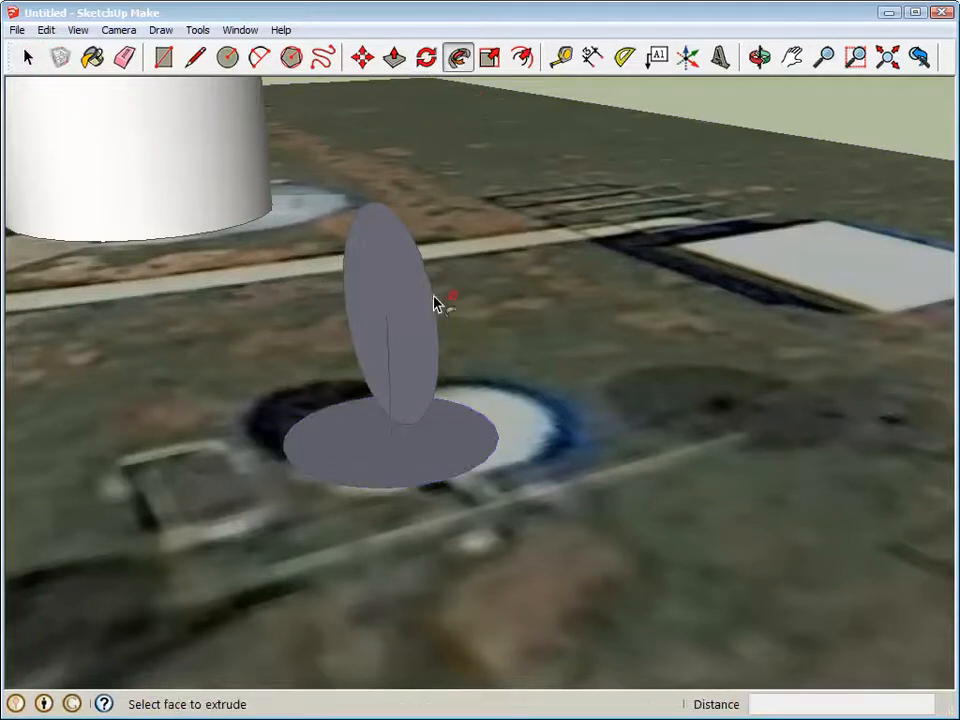
{"action": "left_click_drag", "start_coordinate": [416, 392], "coordinate": [513, 428]}
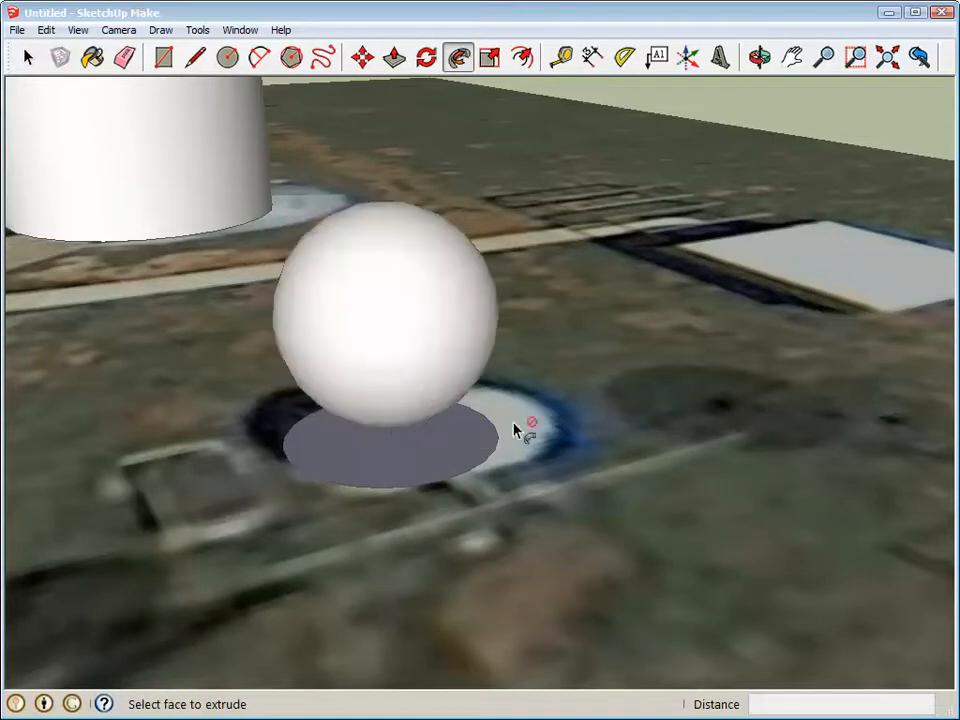
Push/Pull the 5' ground circle up 6' into the sphere to form the third dome's cylindrical wall
{"action": "left_click", "coordinate": [394, 58]}
{"action": "left_click_drag", "start_coordinate": [422, 450], "coordinate": [429, 339]}
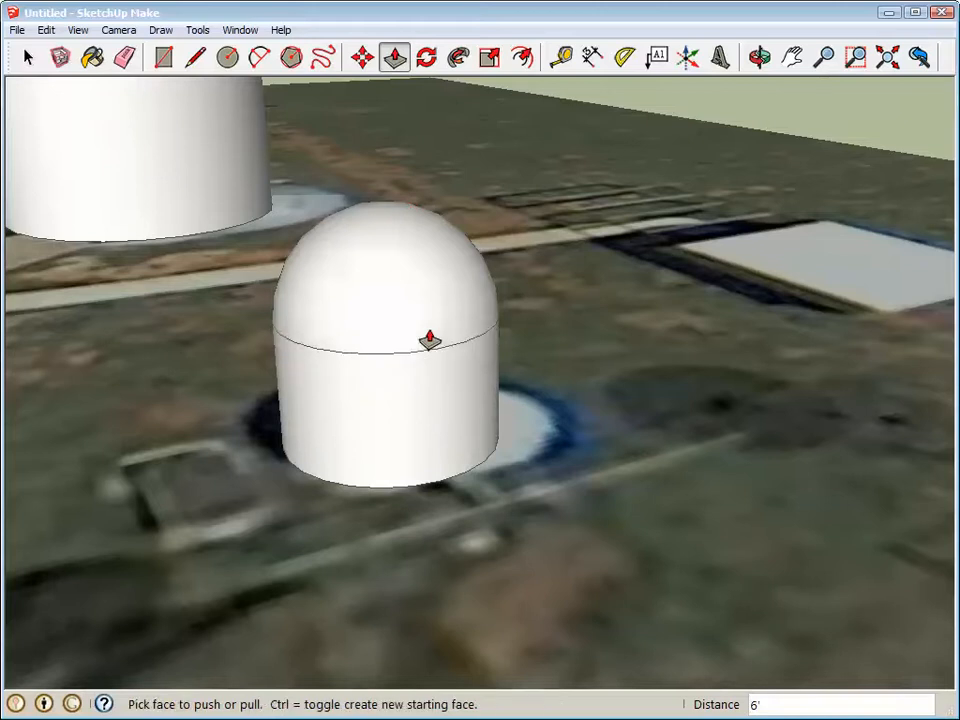
{"action": "left_click", "coordinate": [761, 58]}
{"action": "left_click_drag", "start_coordinate": [574, 294], "coordinate": [555, 332]}
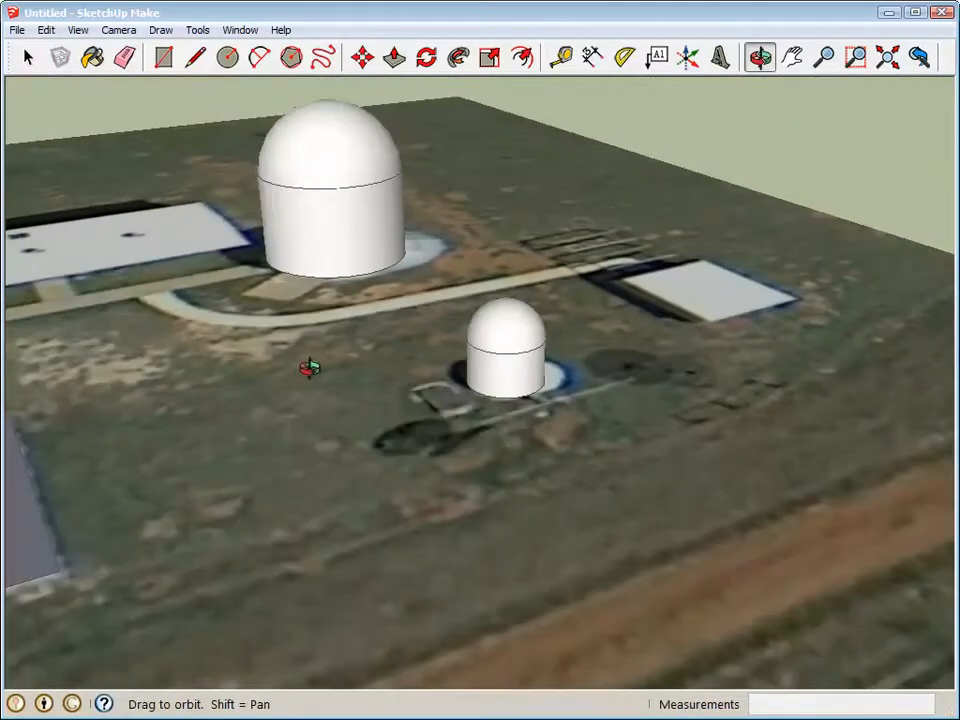
{"action": "left_click_drag", "start_coordinate": [827, 319], "coordinate": [411, 285]}
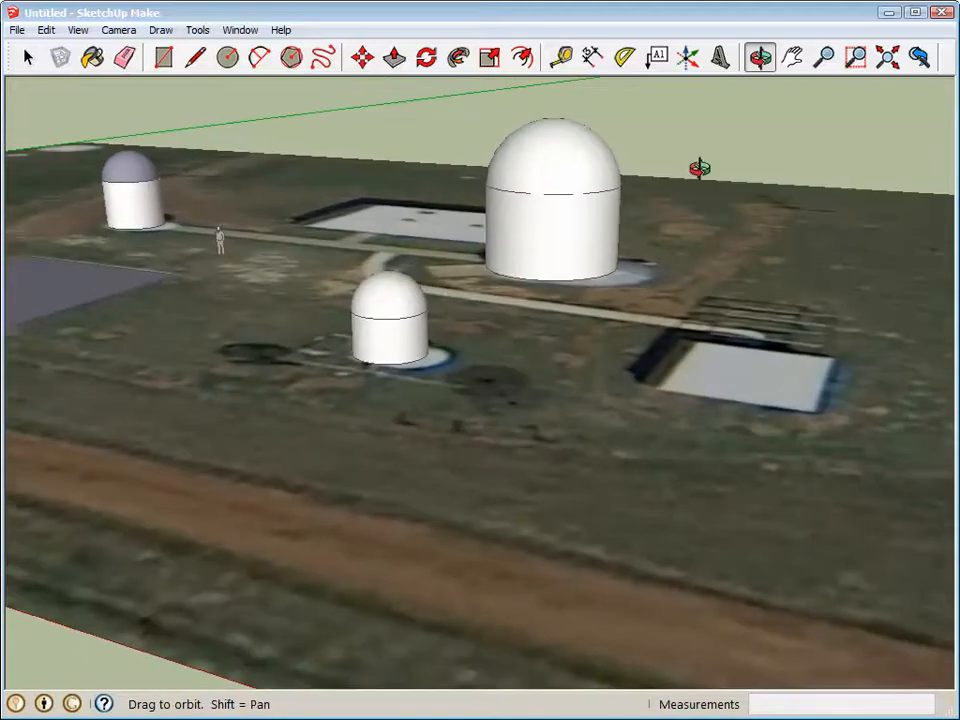
Draw a rectangle of about 19' by 18' over the white square building's footprint beyond the large dome
{"action": "left_click", "coordinate": [792, 58]}
{"action": "left_click_drag", "start_coordinate": [731, 349], "coordinate": [514, 414]}
{"action": "scroll", "coordinate": [514, 414], "scroll_direction": "up", "scroll_amount": 2}
{"action": "scroll", "coordinate": [551, 444], "scroll_direction": "up", "scroll_amount": 2}
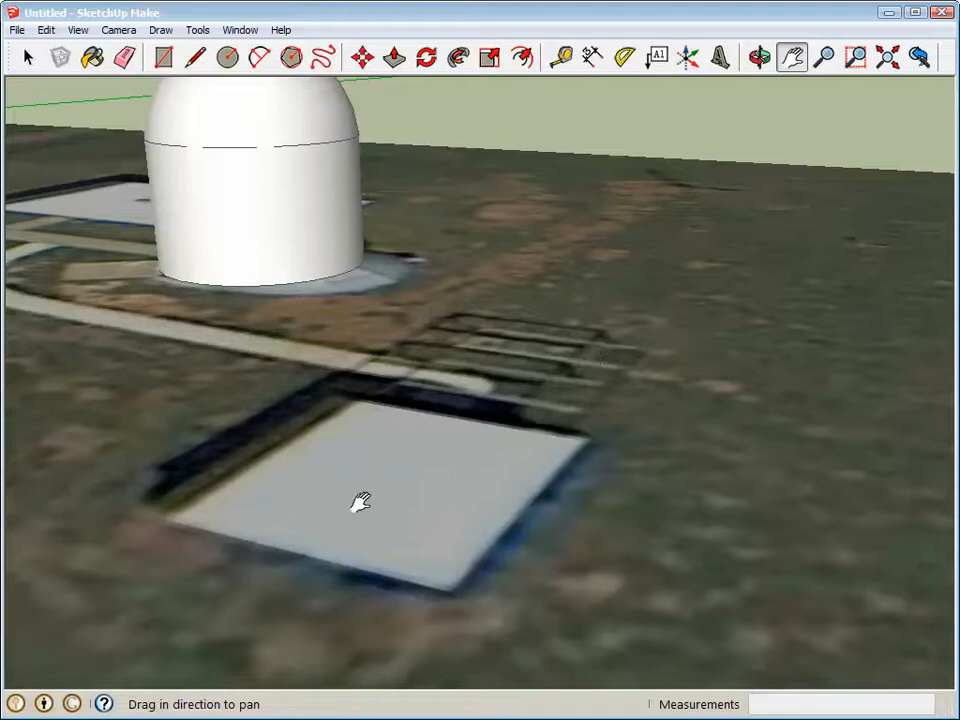
{"action": "left_click", "coordinate": [162, 58]}
{"action": "left_click", "coordinate": [155, 503]}
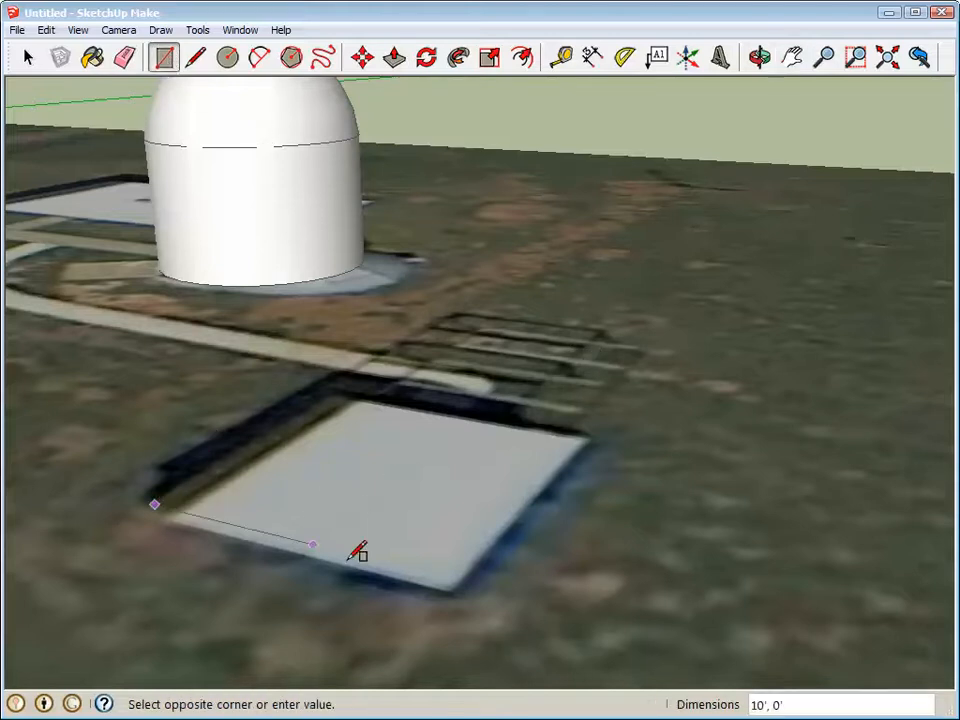
{"action": "left_click", "coordinate": [560, 437]}
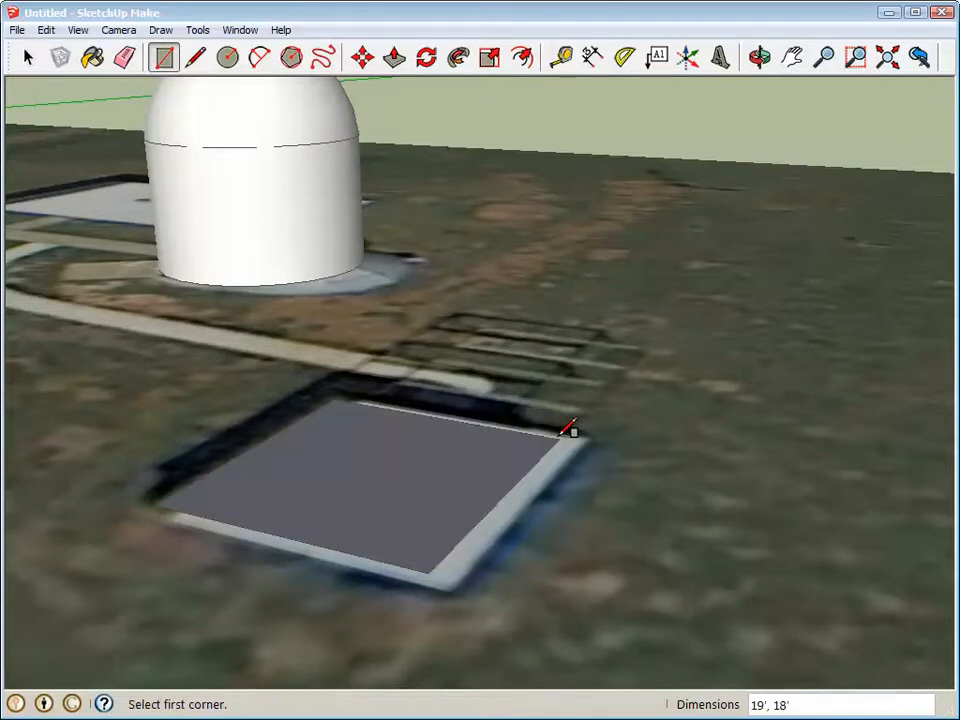
Push/Pull the square building's footprint rectangle up 8' into a box
{"action": "left_click", "coordinate": [394, 57]}
{"action": "left_click_drag", "start_coordinate": [400, 482], "coordinate": [402, 435]}
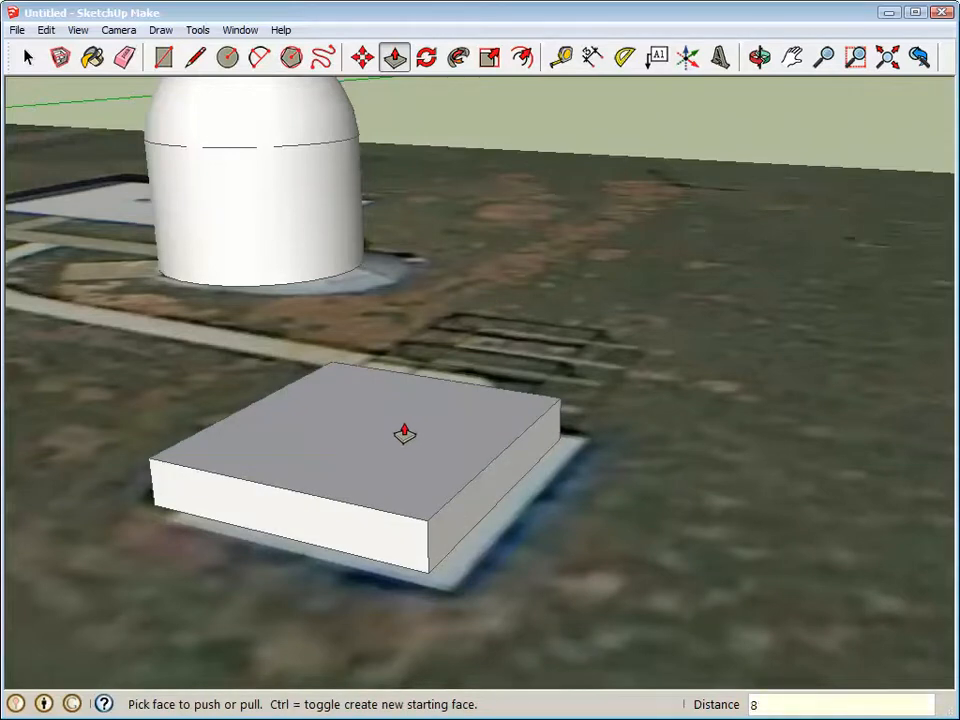
{"action": "type", "text": "8'"}
{"action": "key", "text": "Return"}
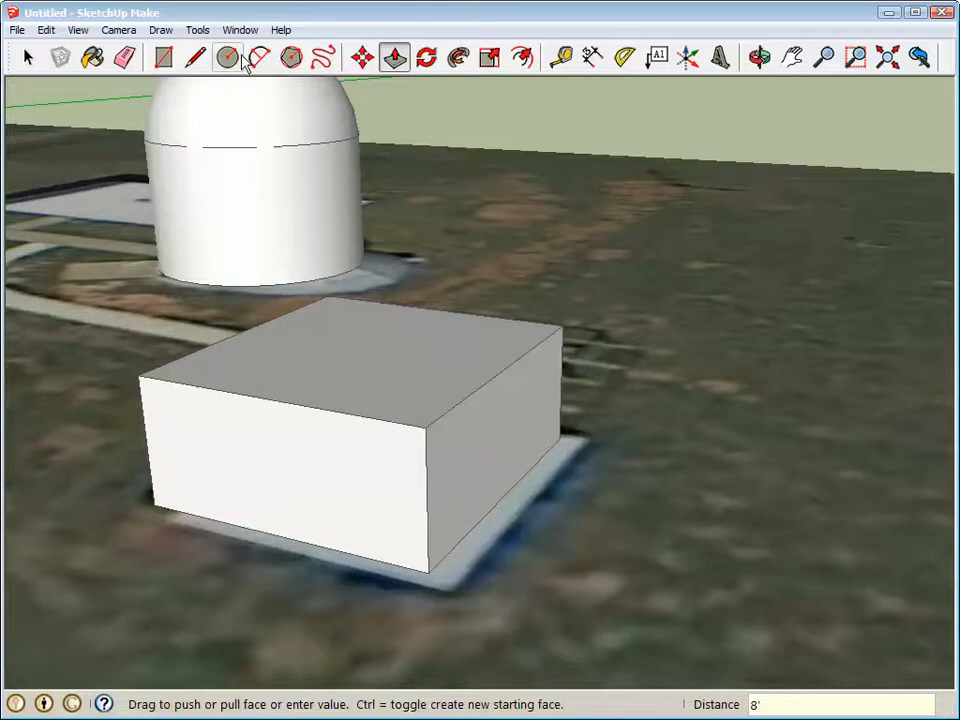
Draw a line across the middle of the square building's top face and move it up 3' to form a roof ridge
{"action": "left_click", "coordinate": [195, 57]}
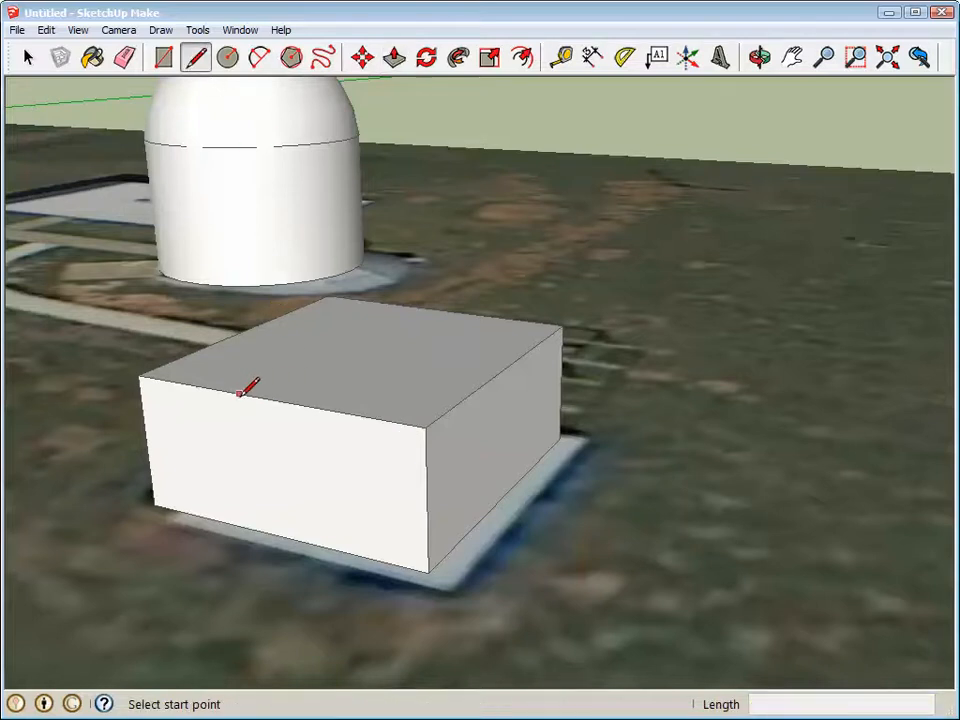
{"action": "left_click", "coordinate": [271, 399]}
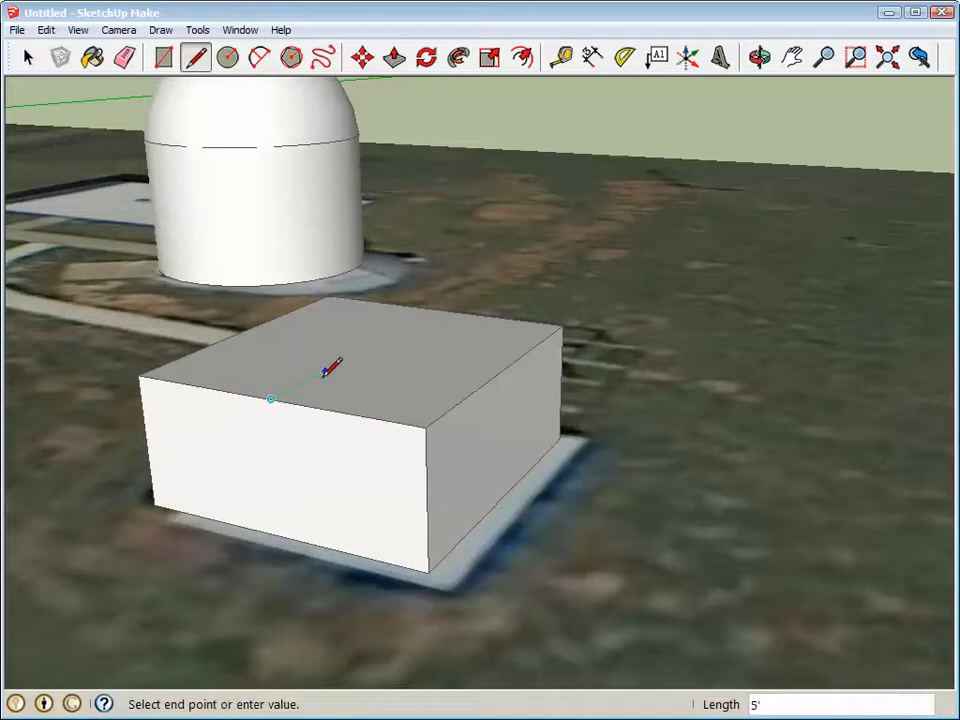
{"action": "left_click", "coordinate": [440, 309]}
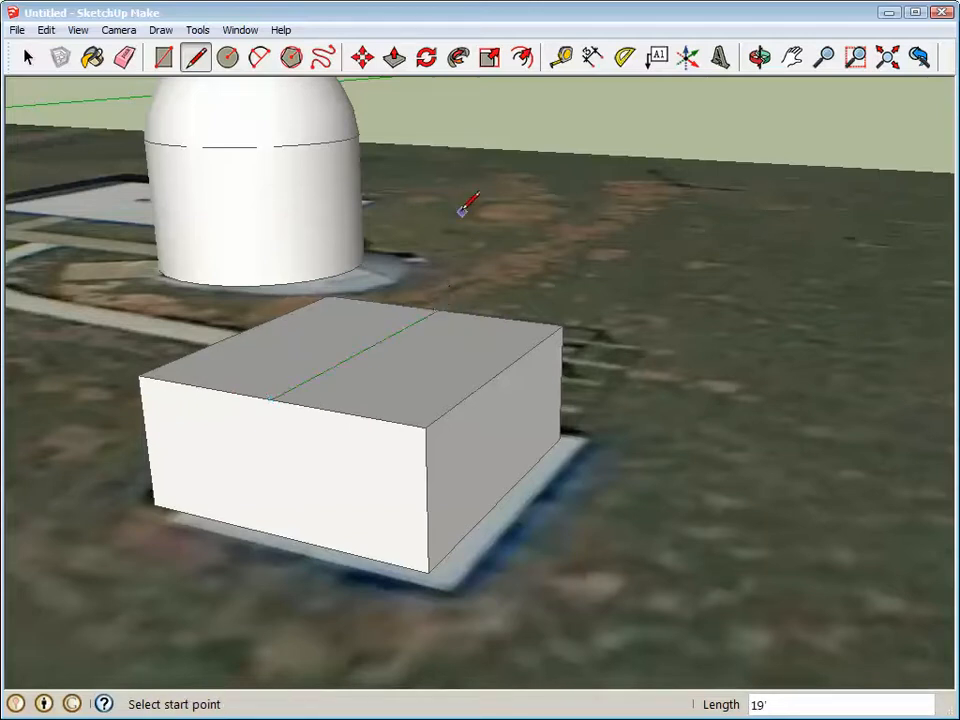
{"action": "left_click", "coordinate": [364, 60]}
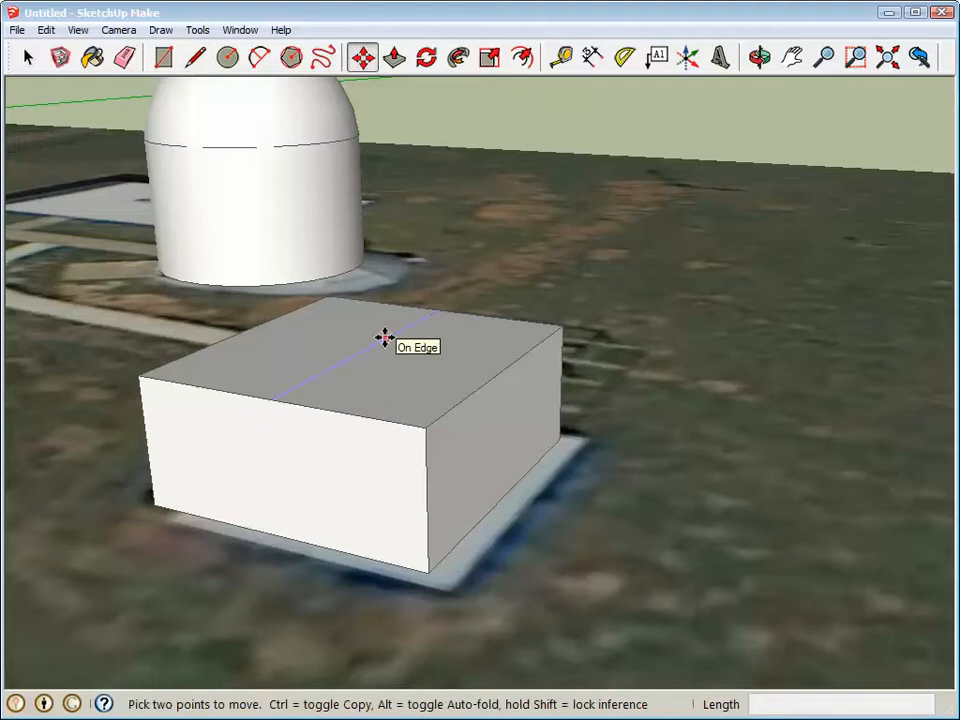
{"action": "left_click", "coordinate": [384, 337]}
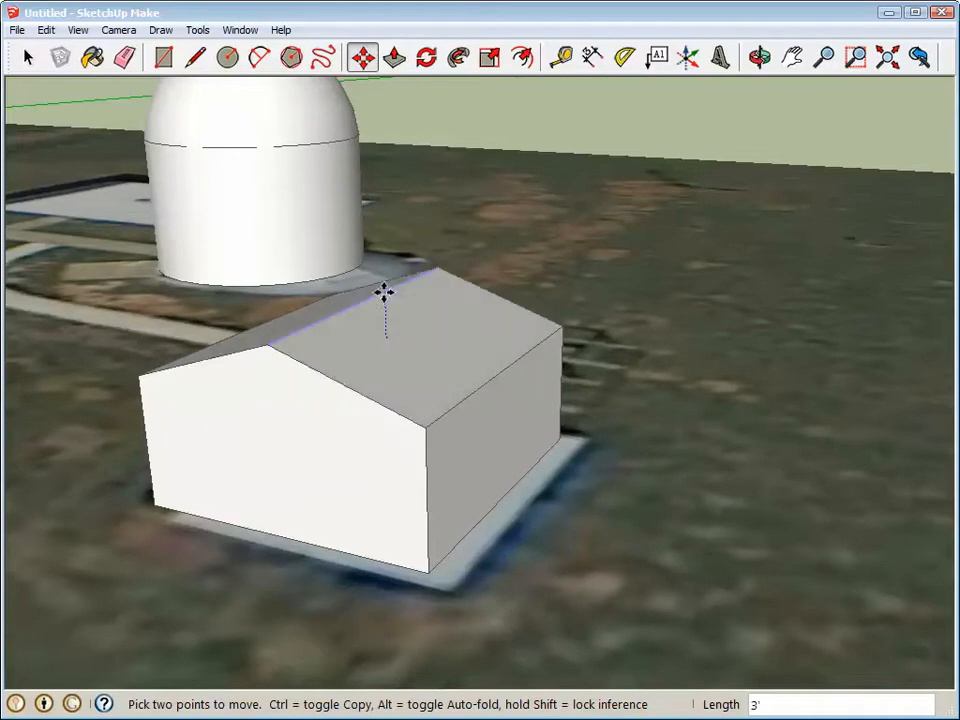
{"action": "left_click", "coordinate": [383, 294]}
Try a rectangle of about 47' by 30' over the long white building's footprint beside the large dome, and undo it
{"action": "left_click", "coordinate": [759, 57]}
{"action": "left_click_drag", "start_coordinate": [401, 339], "coordinate": [450, 347]}
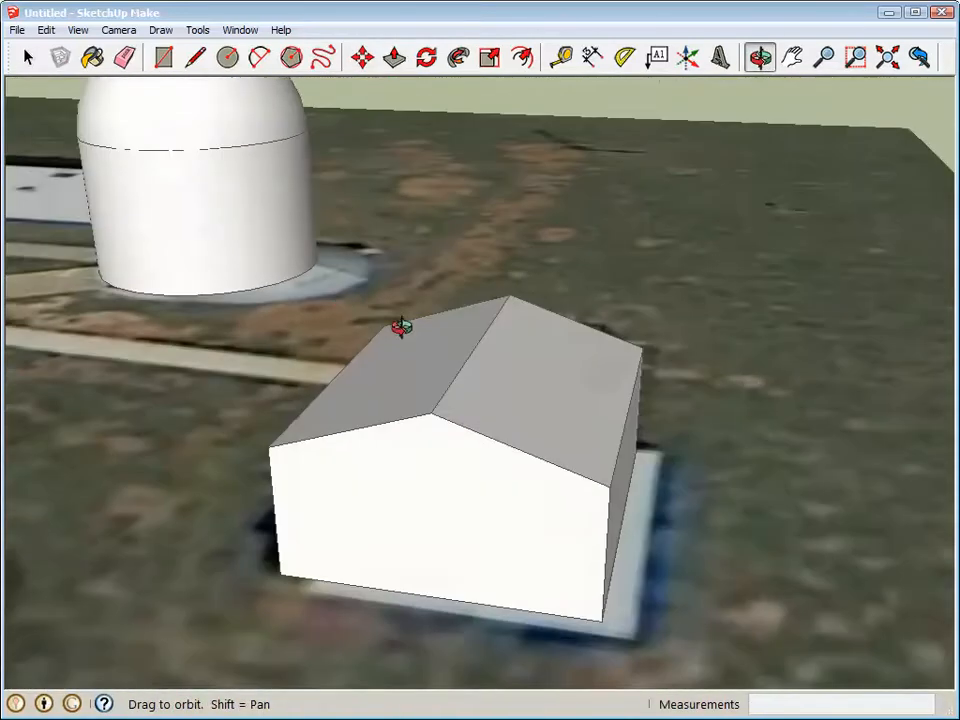
{"action": "left_click", "coordinate": [791, 57]}
{"action": "left_click_drag", "start_coordinate": [118, 311], "coordinate": [542, 440]}
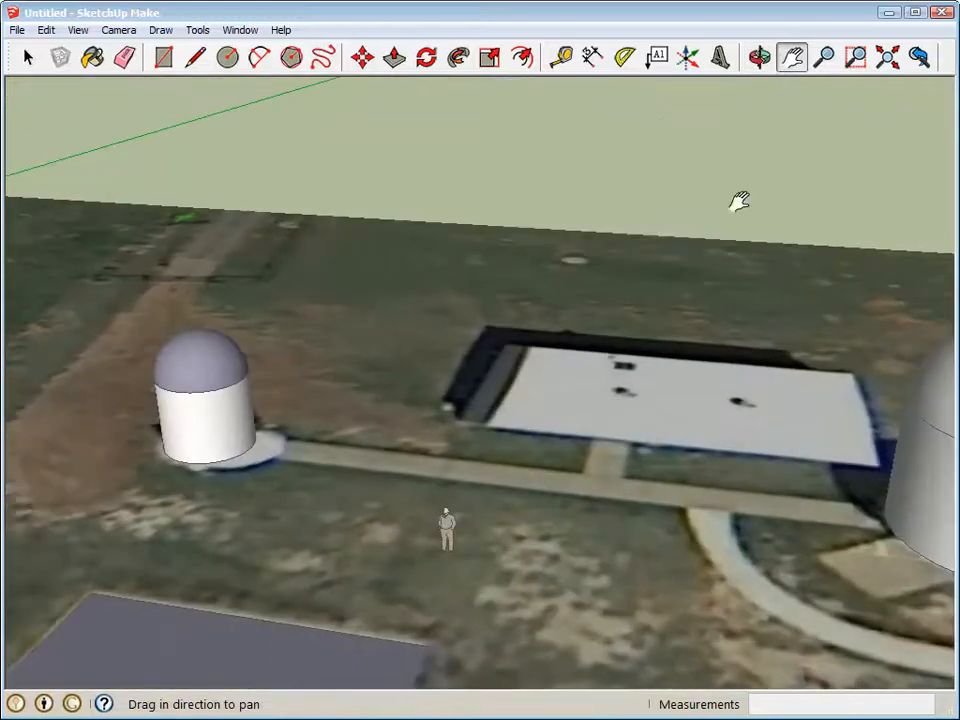
{"action": "left_click", "coordinate": [759, 57]}
{"action": "left_click_drag", "start_coordinate": [430, 388], "coordinate": [716, 369]}
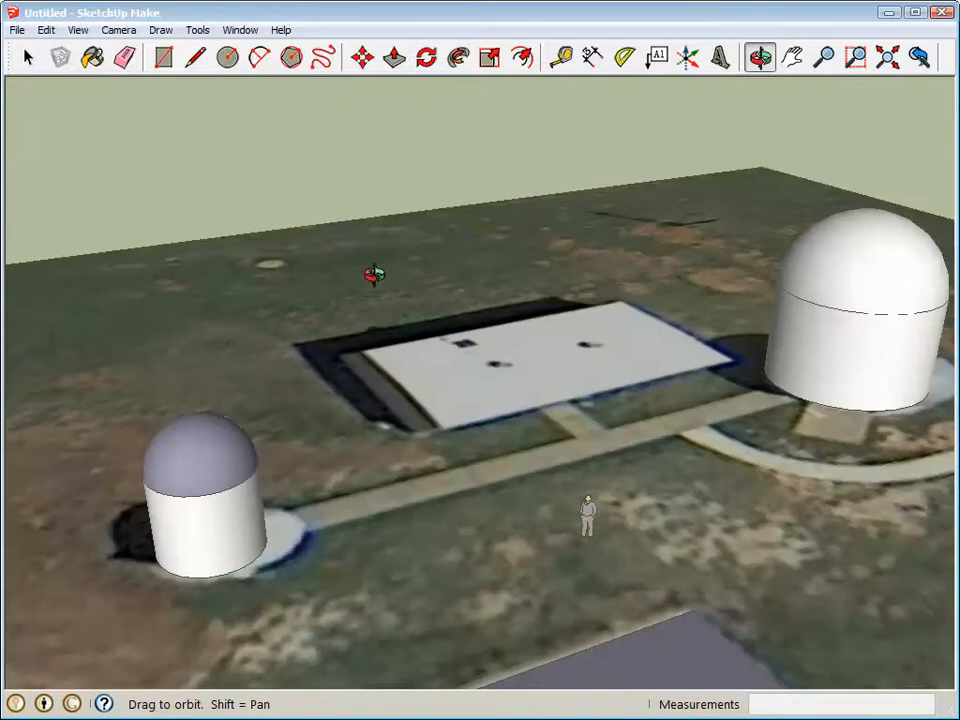
{"action": "left_click", "coordinate": [164, 57]}
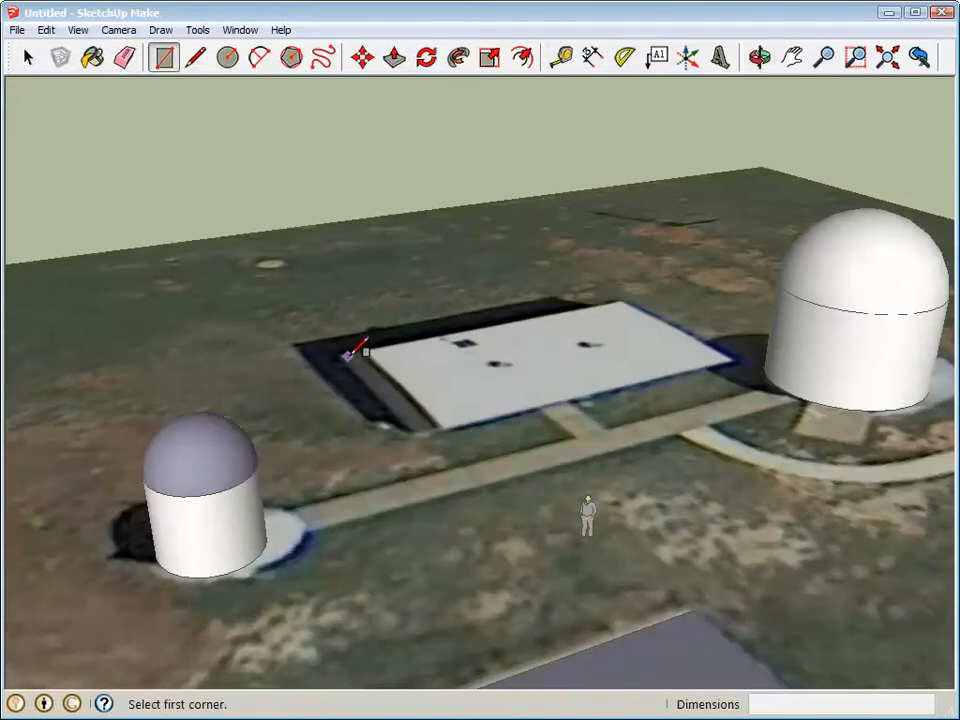
{"action": "left_click", "coordinate": [348, 356]}
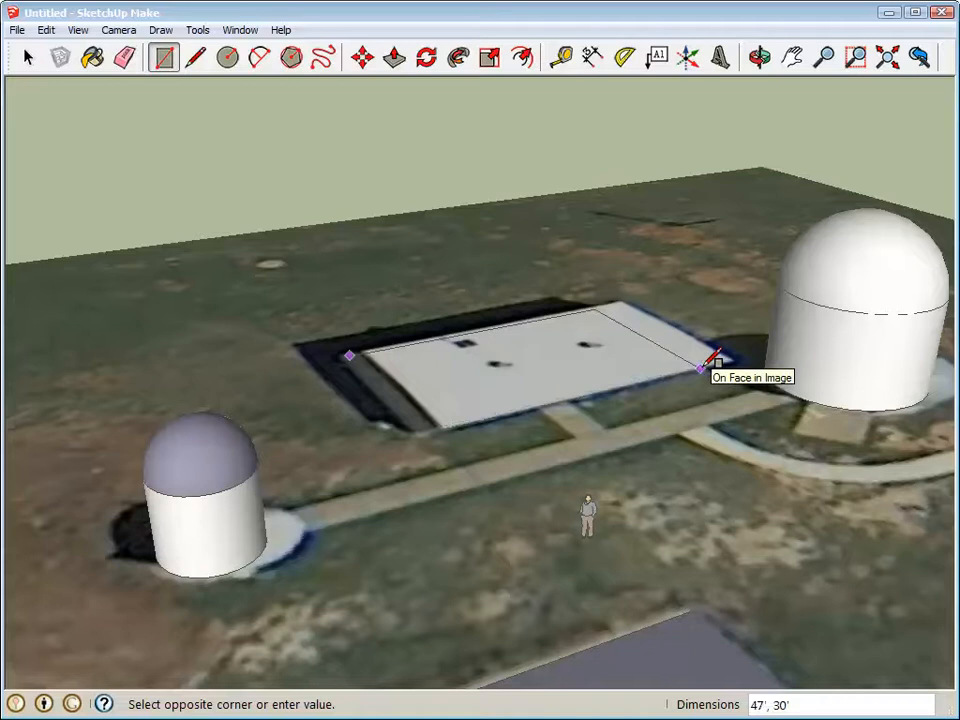
{"action": "left_click", "coordinate": [700, 368]}
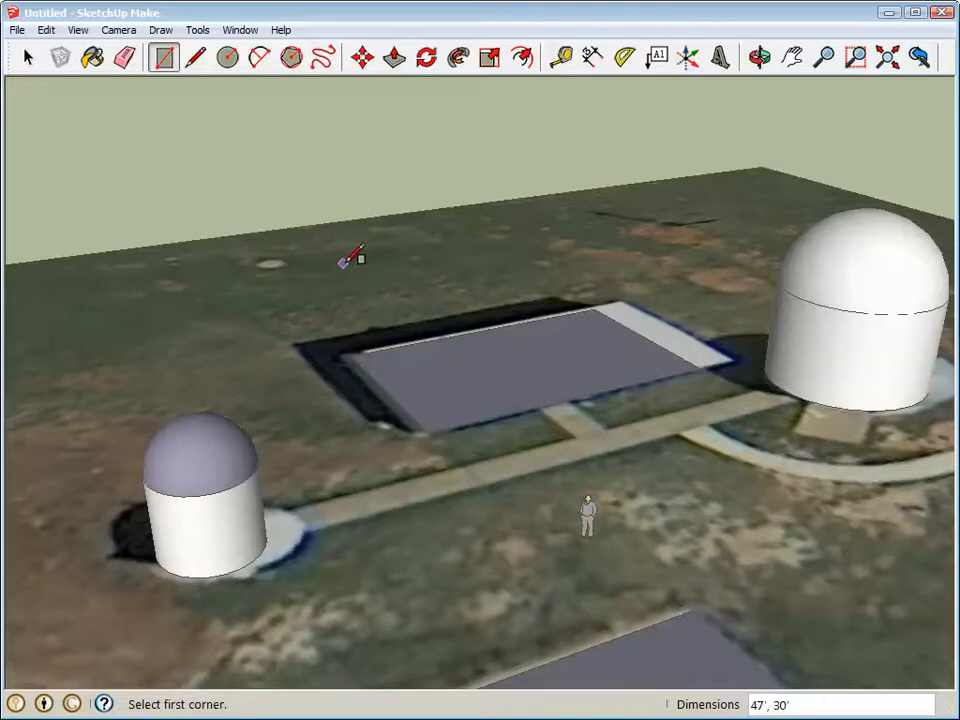
{"action": "key", "text": "ctrl+z"}
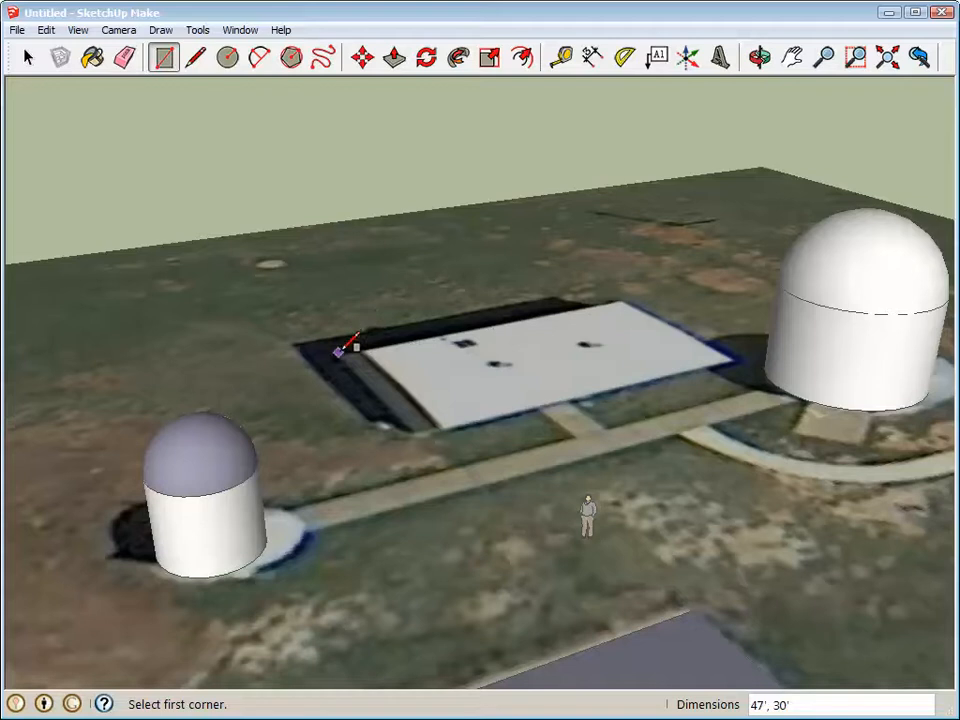
Draw a rectangle of about 49' by 32' over the long white building's footprint, starting from its outer shaded corner
{"action": "left_click", "coordinate": [337, 353]}
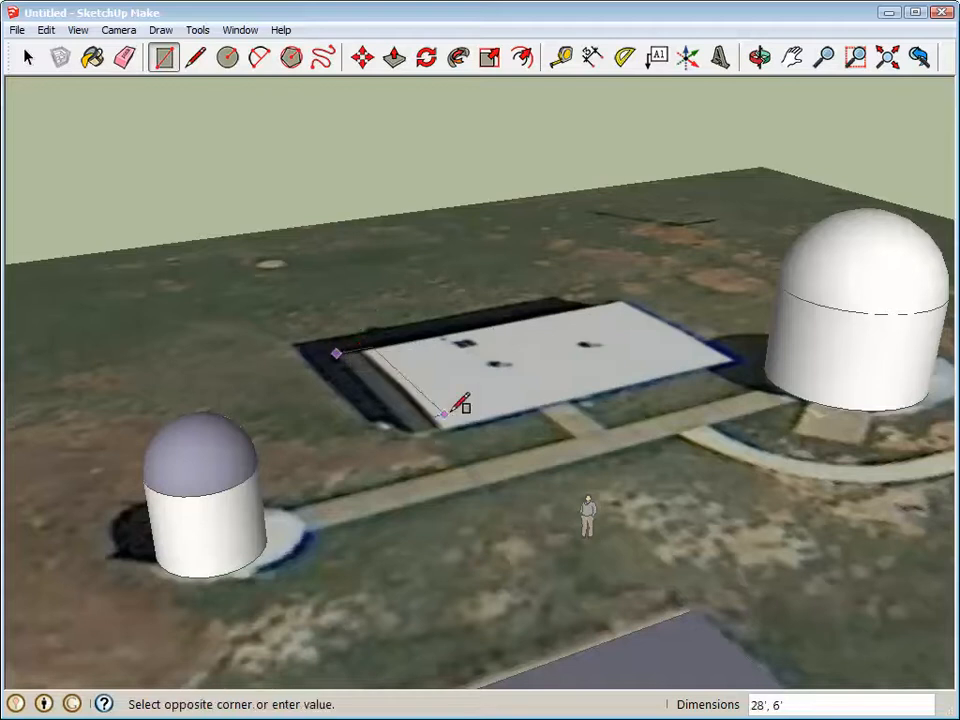
{"action": "left_click", "coordinate": [702, 366]}
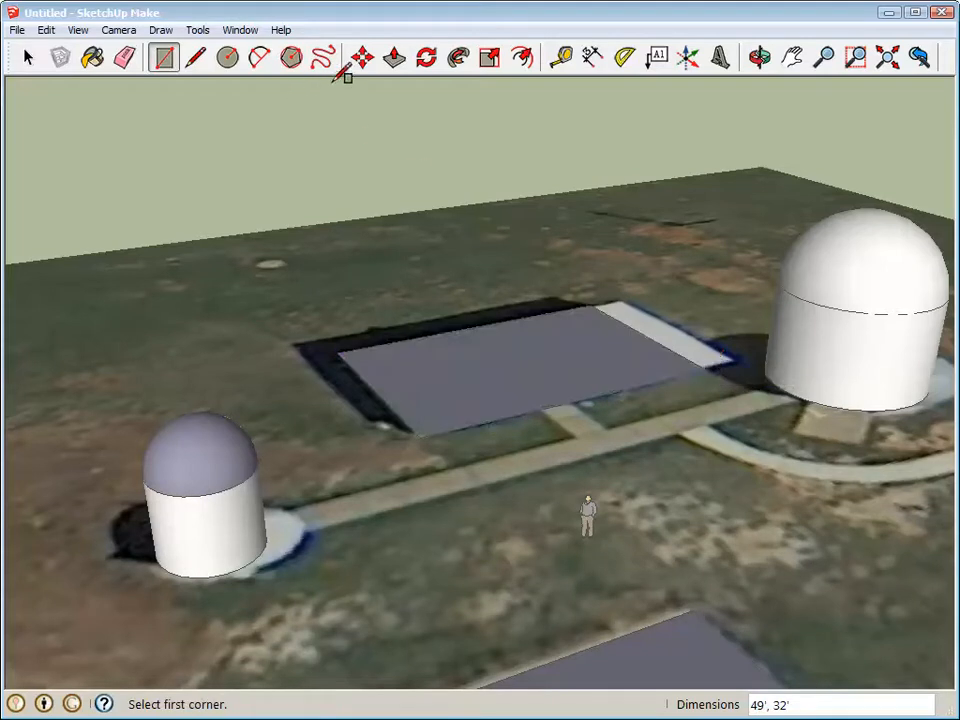
Try to Push/Pull the long building's footprint up 12', and undo the extrusion
{"action": "left_click", "coordinate": [394, 57]}
{"action": "left_click_drag", "start_coordinate": [505, 372], "coordinate": [527, 315]}
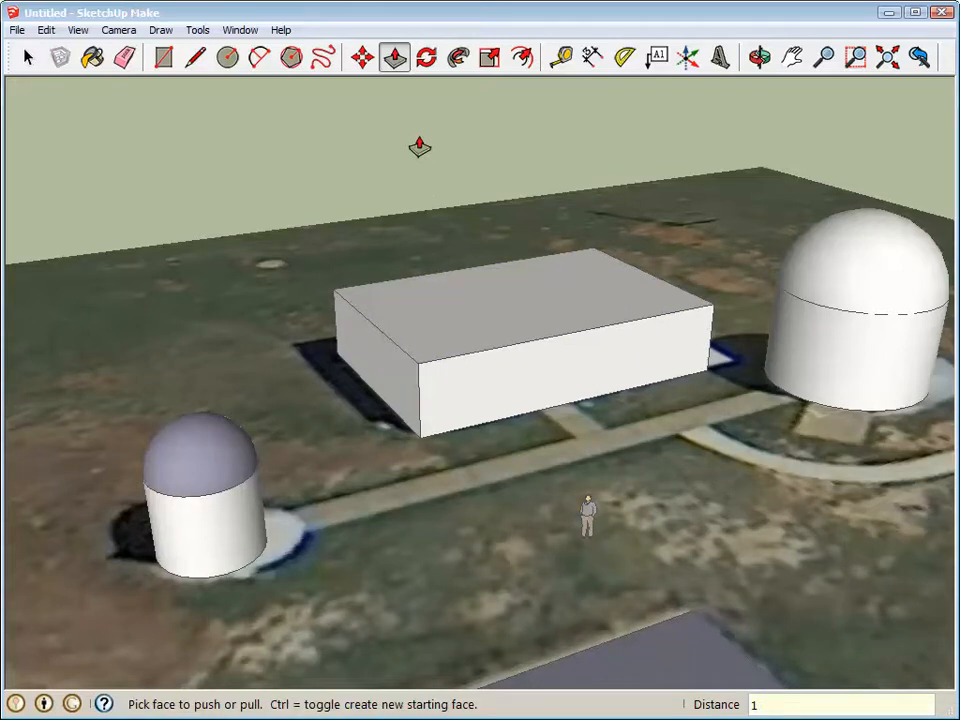
{"action": "key", "text": "Return"}
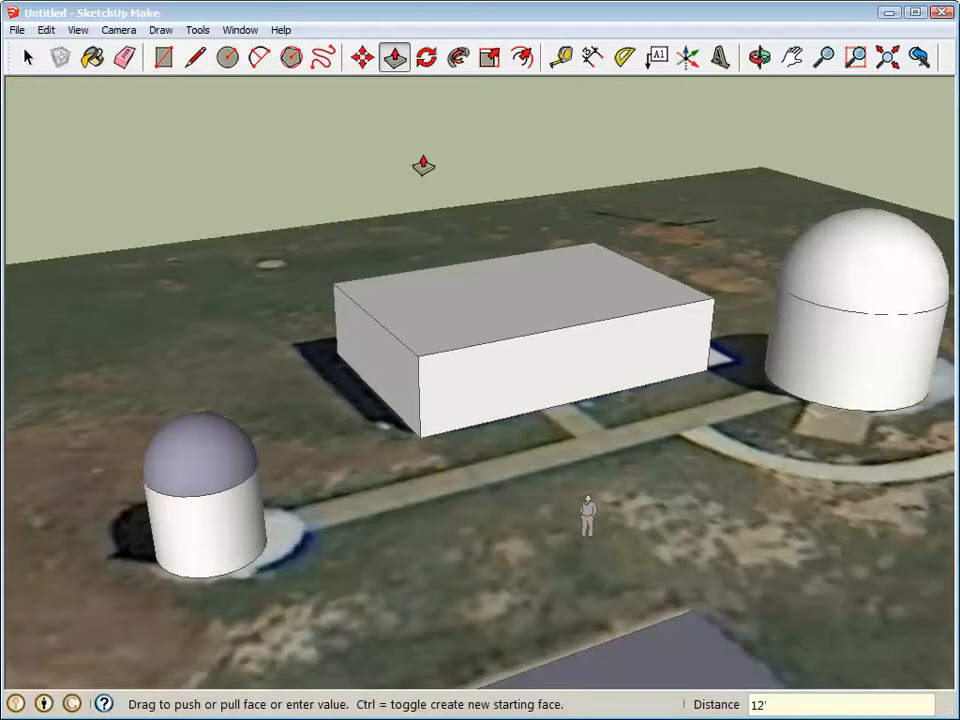
{"action": "key", "text": "ctrl+z"}
Push/Pull the long building's footprint rectangle up into a box taller than 12'
{"action": "left_click", "coordinate": [525, 379]}
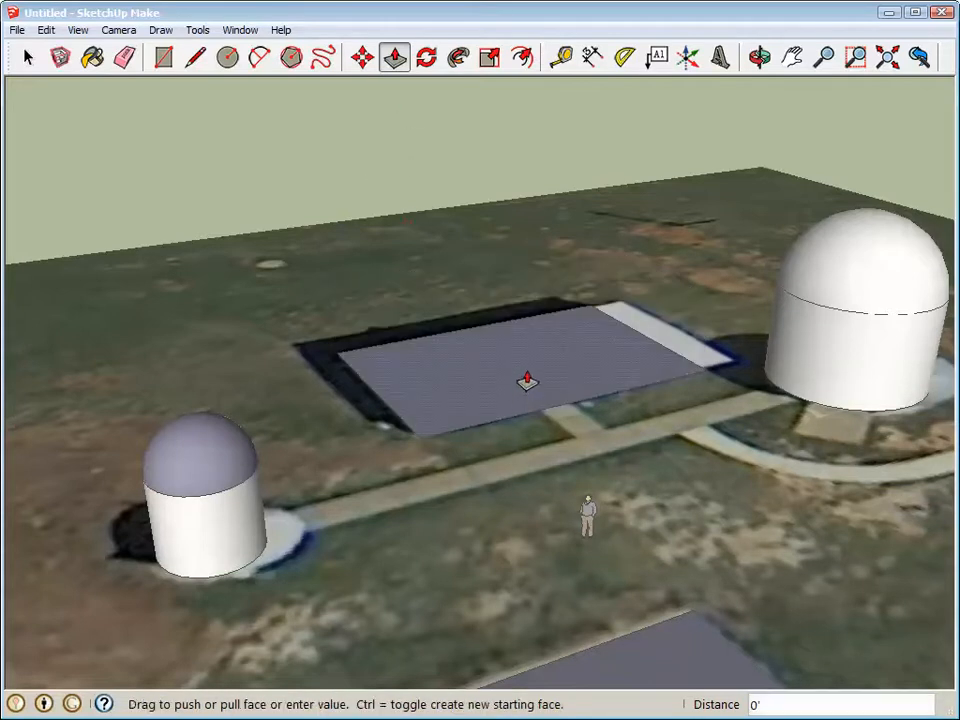
{"action": "left_click", "coordinate": [516, 312]}
{"action": "key", "text": "Return"}
Draw a lengthwise line through the middle of the long building's top face and move it up 5' to form a roof ridge
{"action": "key", "text": "l"}
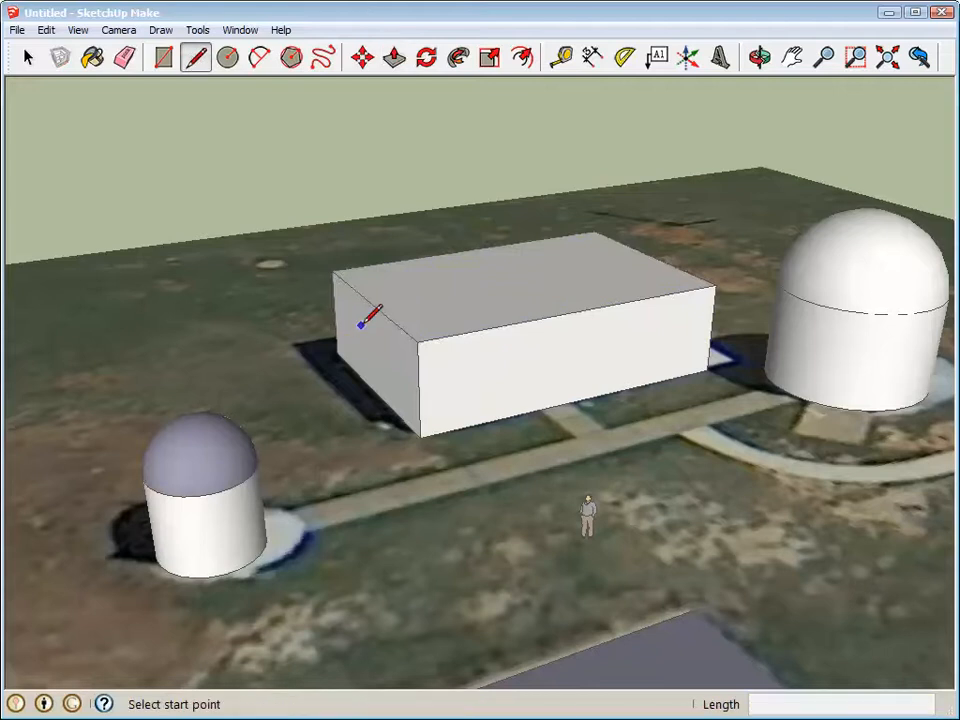
{"action": "left_click", "coordinate": [370, 302]}
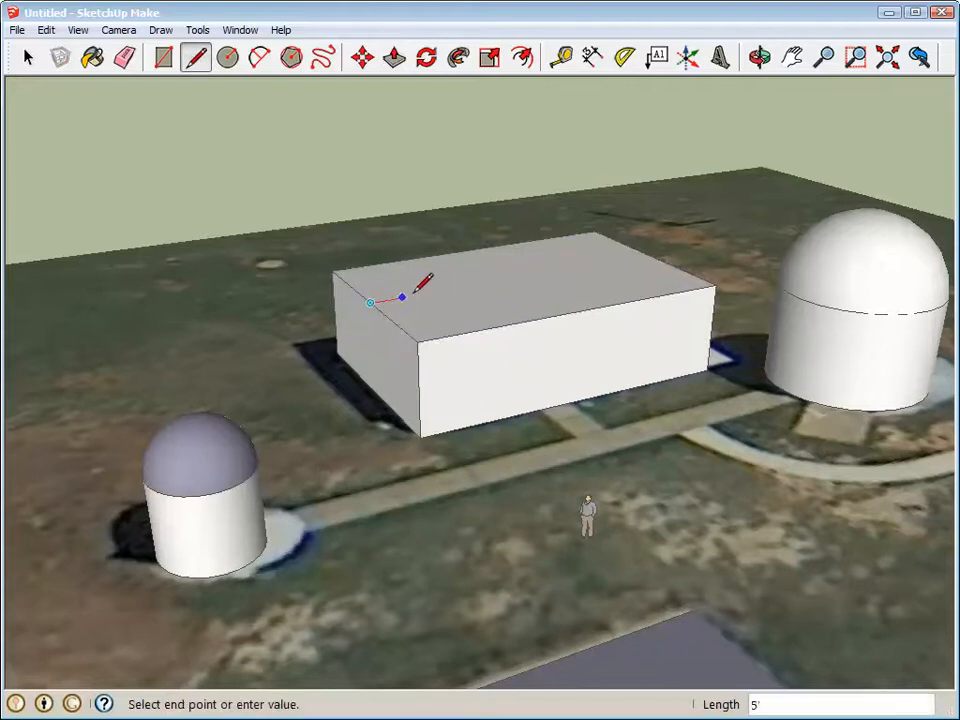
{"action": "left_click", "coordinate": [649, 257]}
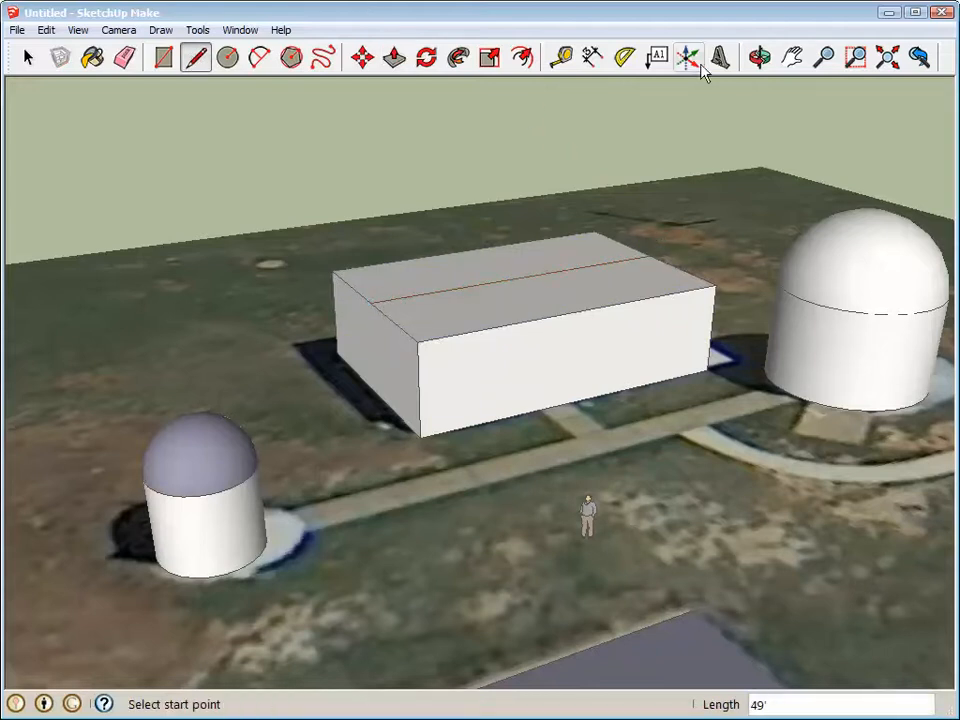
{"action": "left_click", "coordinate": [759, 57]}
{"action": "left_click_drag", "start_coordinate": [433, 251], "coordinate": [566, 284]}
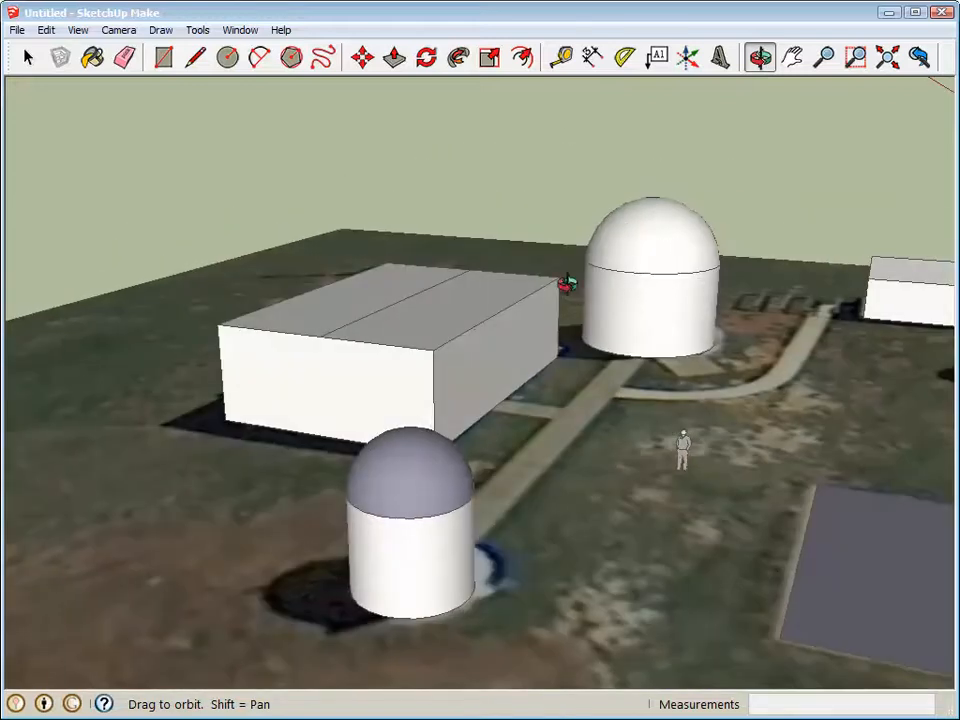
{"action": "scroll", "coordinate": [479, 337], "scroll_direction": "up", "scroll_amount": 3}
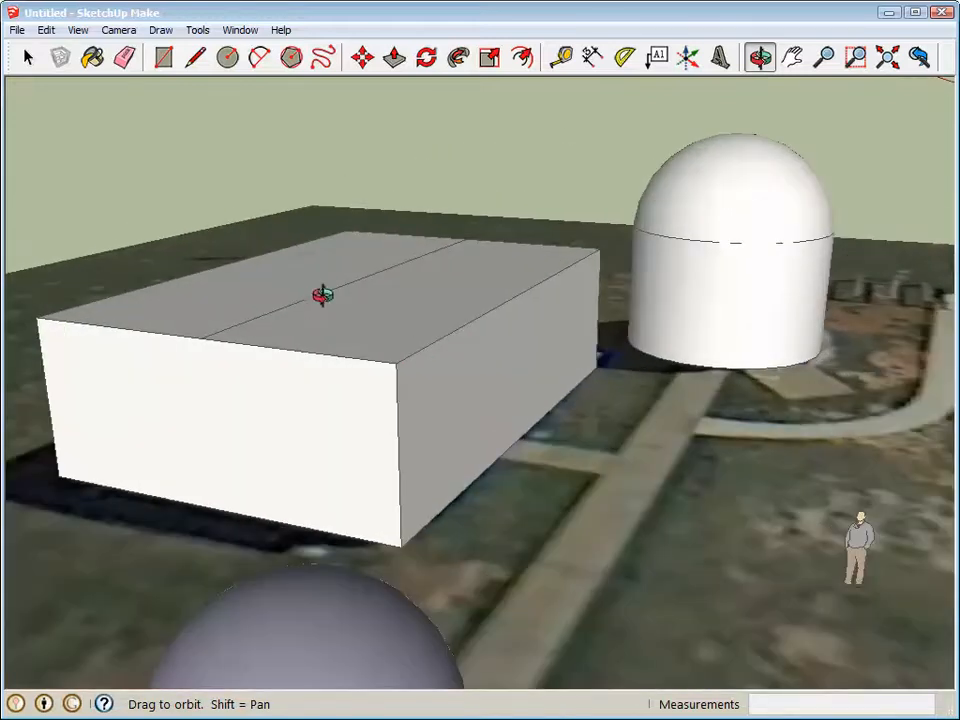
{"action": "left_click", "coordinate": [362, 65]}
{"action": "left_click", "coordinate": [349, 281]}
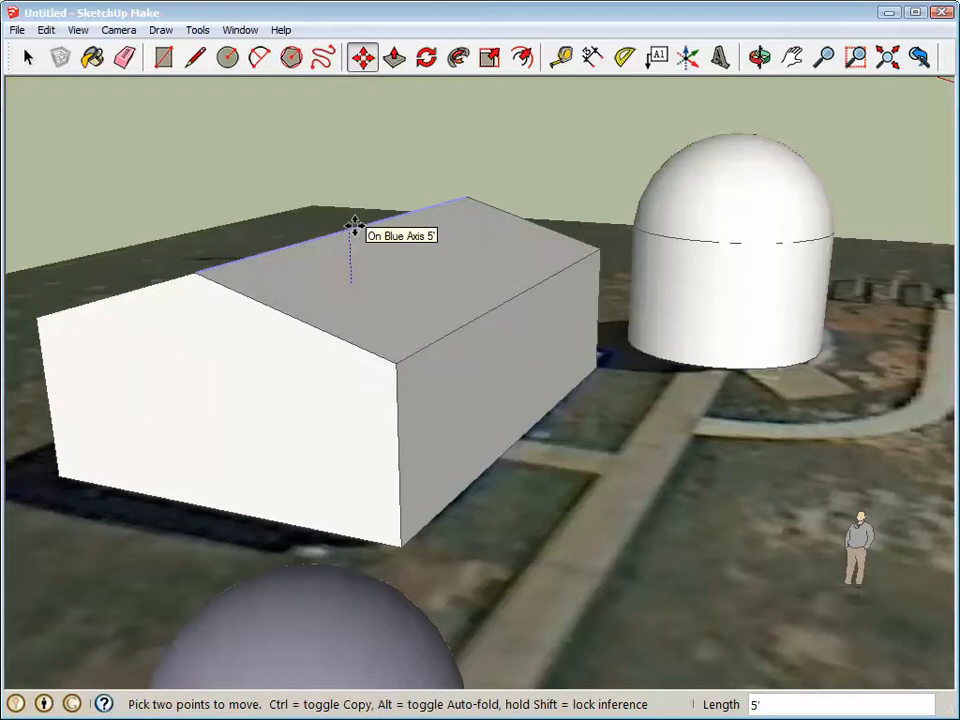
{"action": "left_click", "coordinate": [354, 226]}
Examine the whole observatory site with its domes and ridged buildings
{"action": "left_click", "coordinate": [764, 62]}
{"action": "left_click_drag", "start_coordinate": [770, 368], "coordinate": [523, 521]}
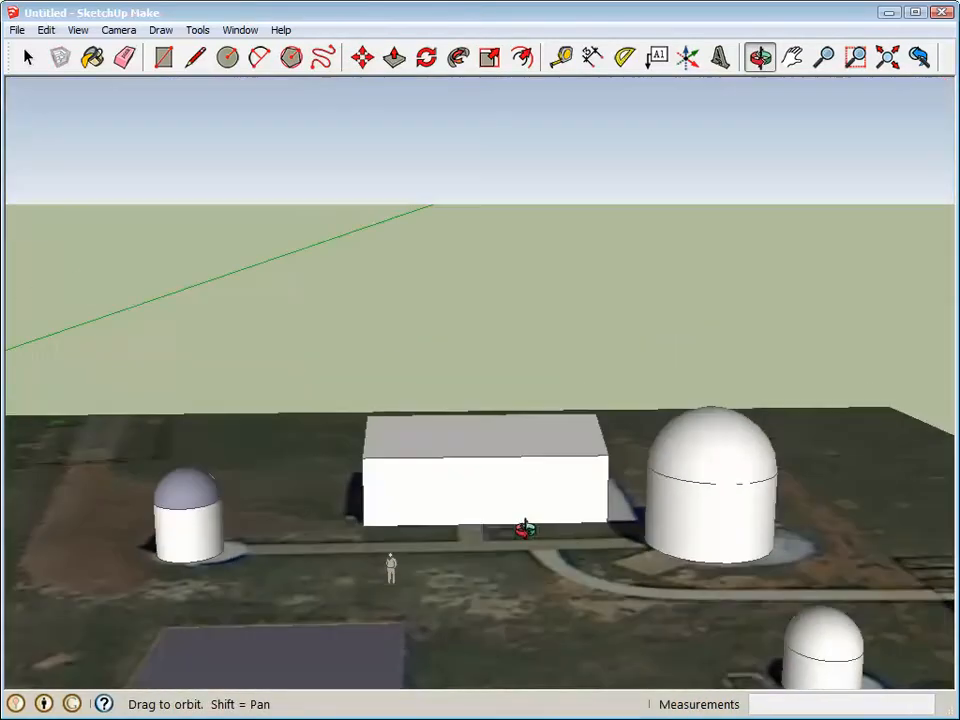
{"action": "left_click", "coordinate": [792, 58]}
{"action": "left_click_drag", "start_coordinate": [740, 440], "coordinate": [722, 385]}
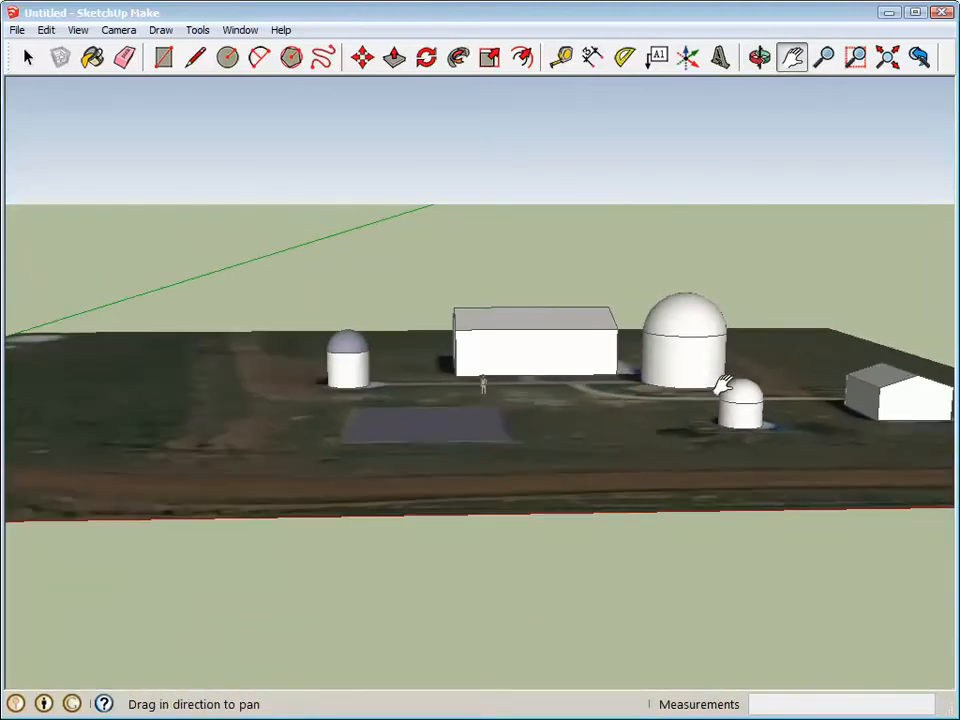
{"action": "left_click", "coordinate": [760, 57]}
{"action": "left_click_drag", "start_coordinate": [740, 160], "coordinate": [786, 316]}
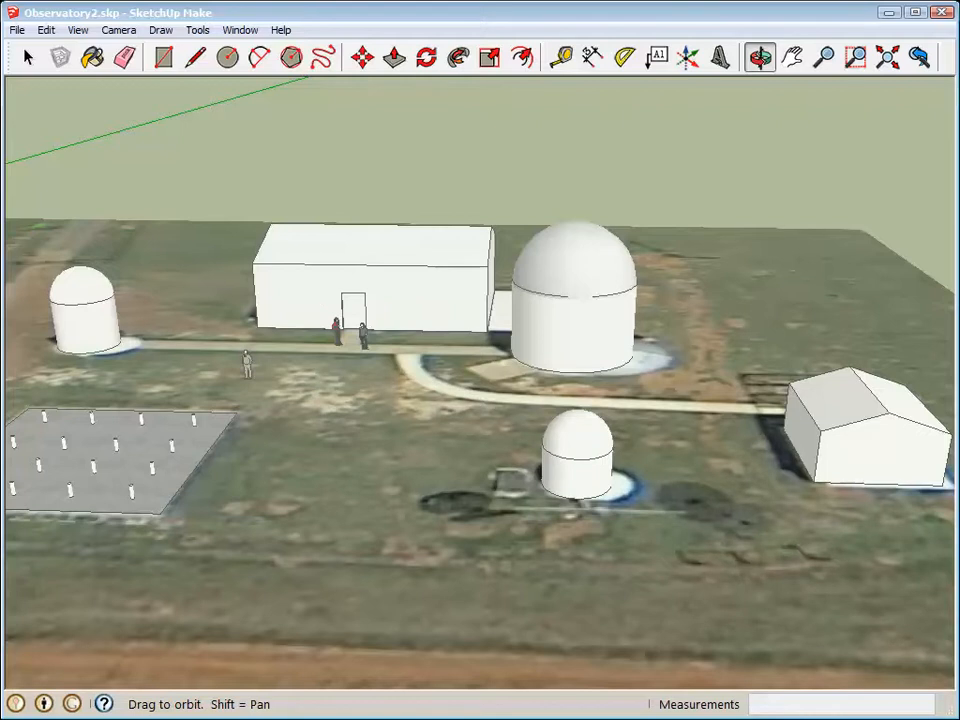
Insert the Car Sedan component from the Components Sampler on the grass between the telescope pad and the small front dome
{"action": "left_click_drag", "start_coordinate": [0, 134], "coordinate": [168, 105]}
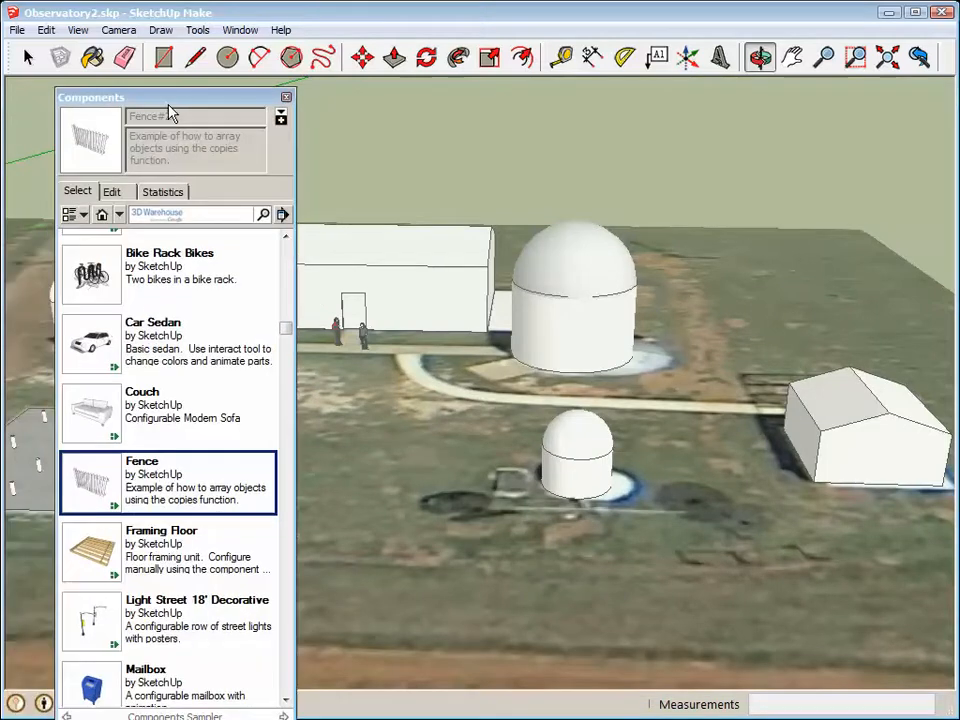
{"action": "left_click", "coordinate": [240, 30]}
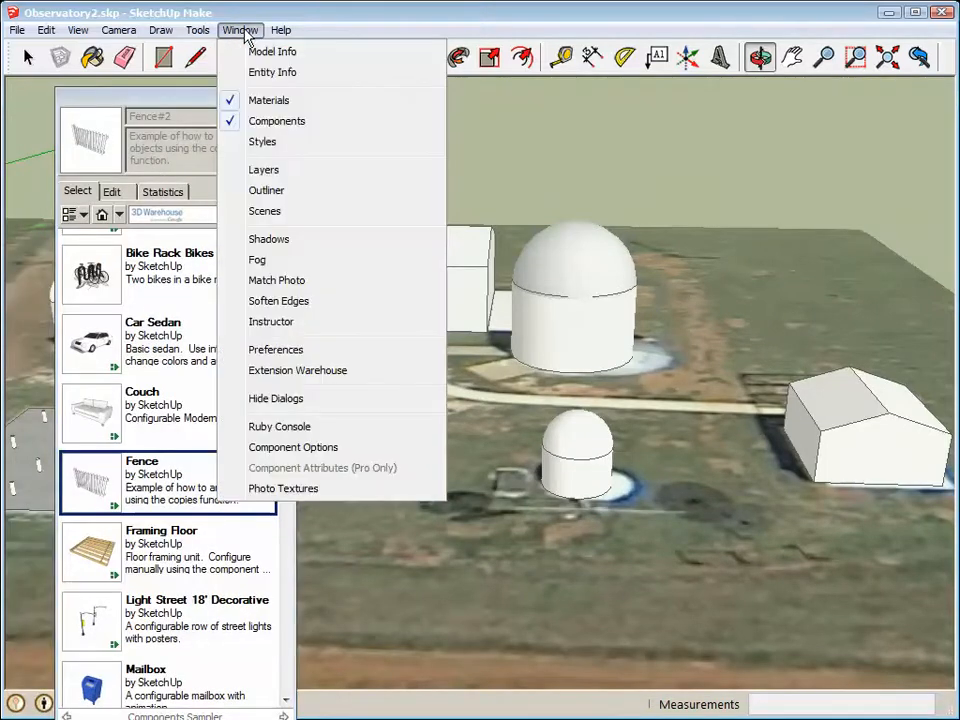
{"action": "left_click", "coordinate": [256, 20]}
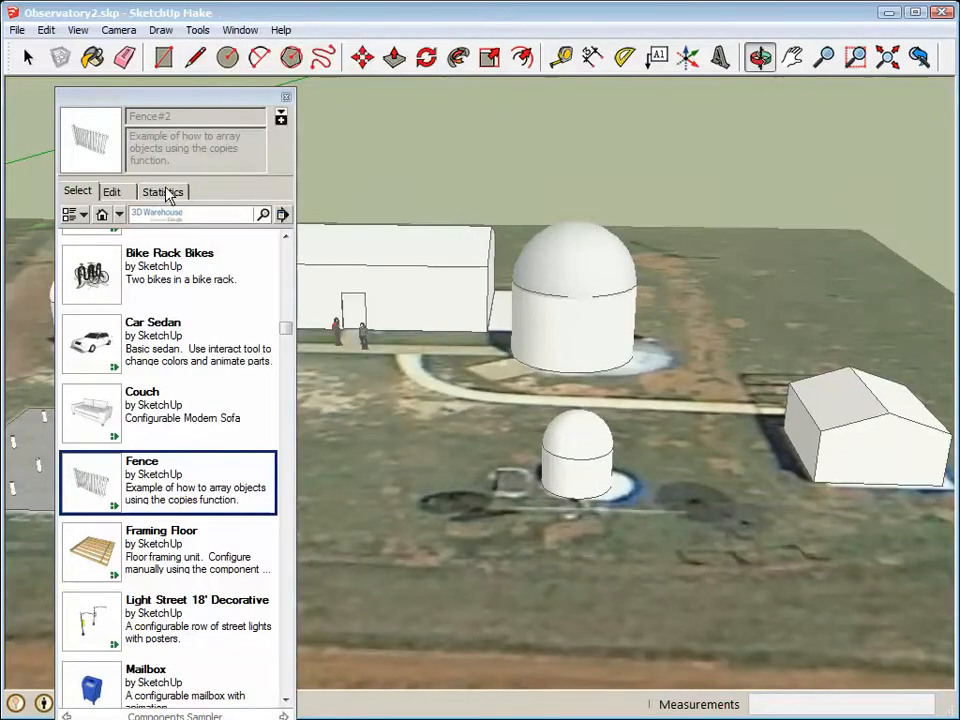
{"action": "left_click", "coordinate": [93, 347]}
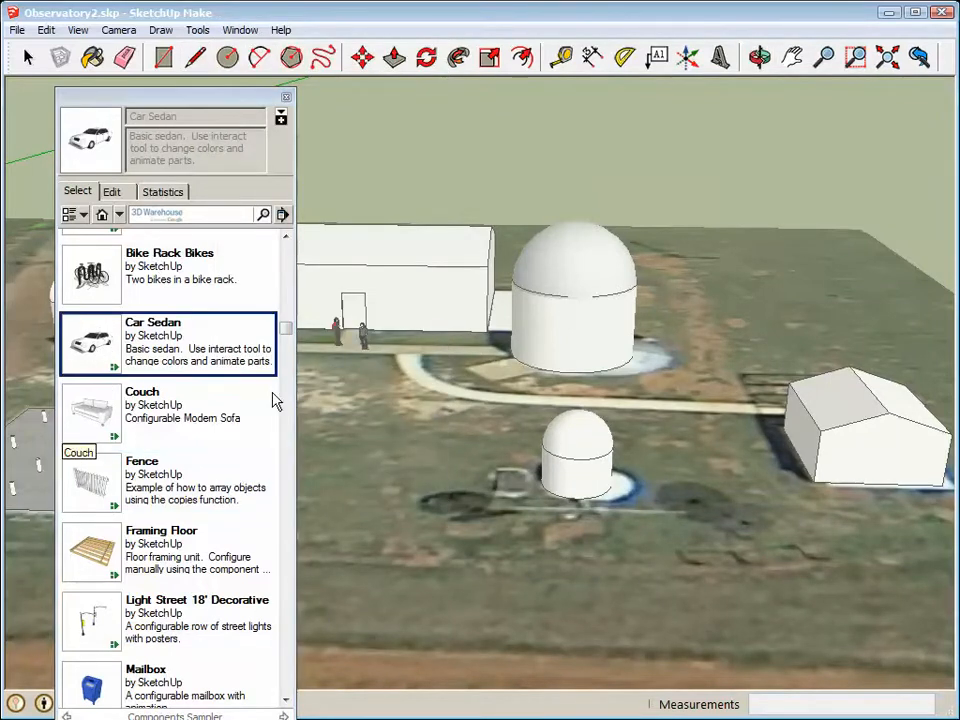
{"action": "left_click", "coordinate": [349, 437]}
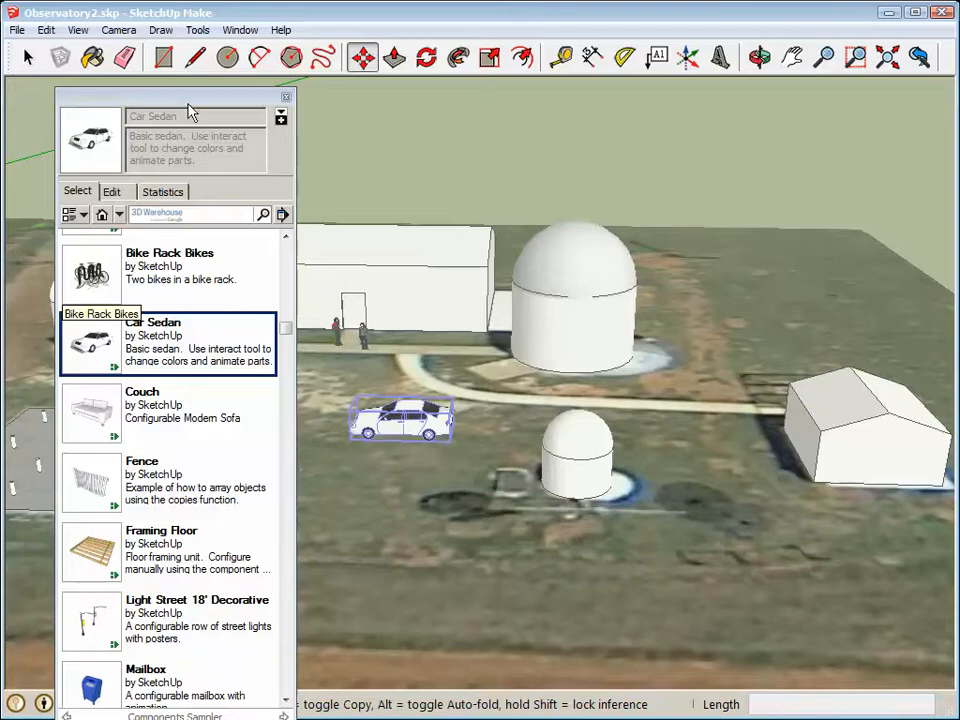
{"action": "left_click_drag", "start_coordinate": [188, 104], "coordinate": [2, 140]}
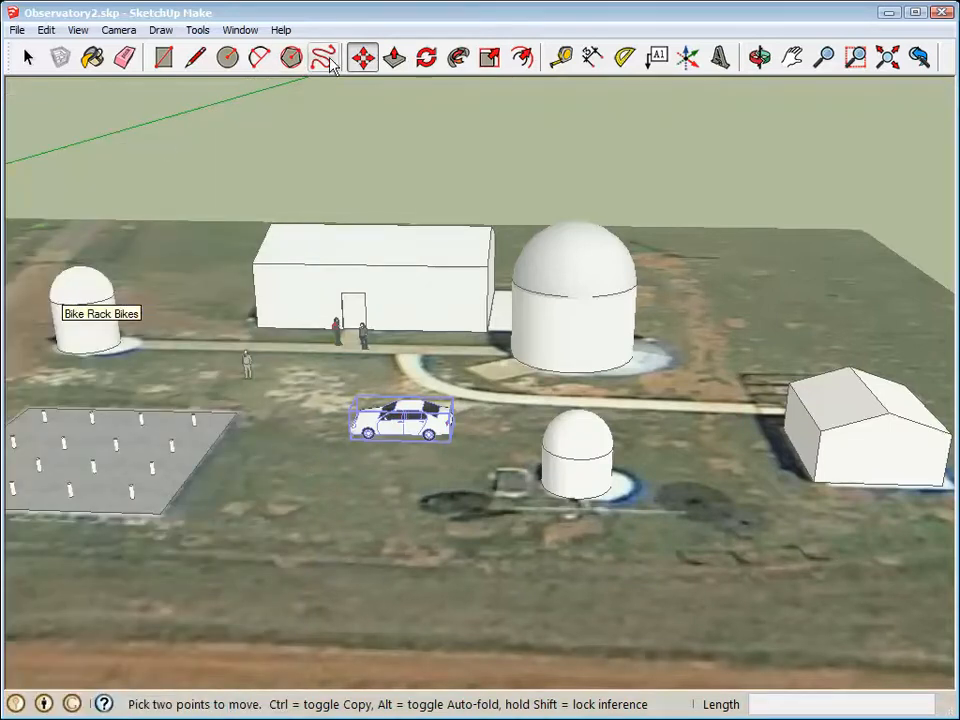
Move the sedan about 101' onto the grass between the far small dome and the long building, and switch to the top view
{"action": "left_click", "coordinate": [406, 352]}
{"action": "left_click", "coordinate": [205, 262]}
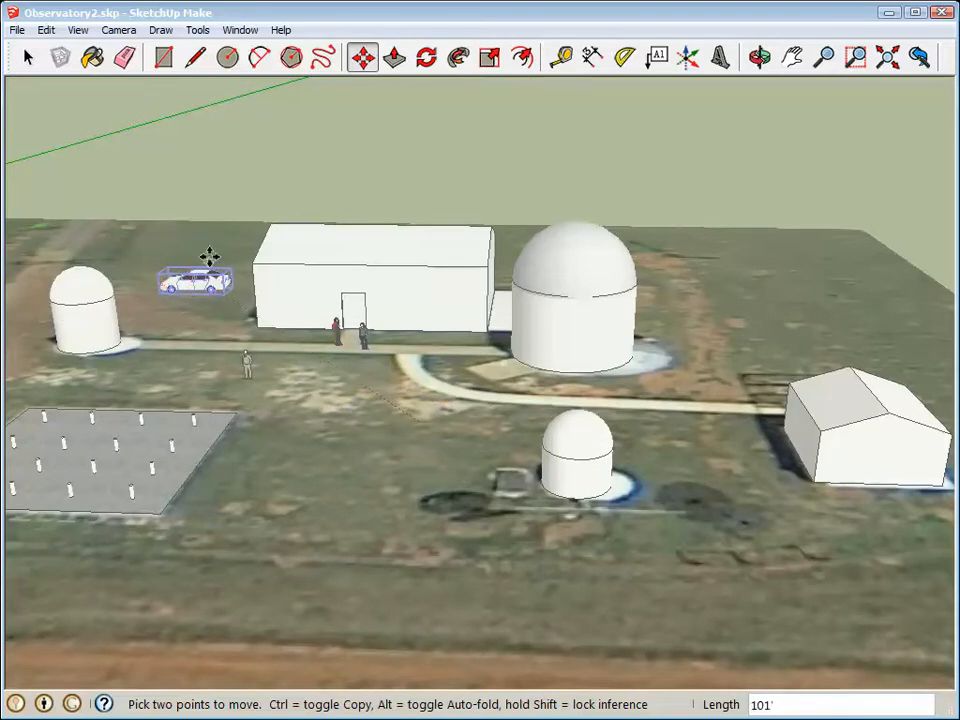
{"action": "left_click", "coordinate": [118, 31]}
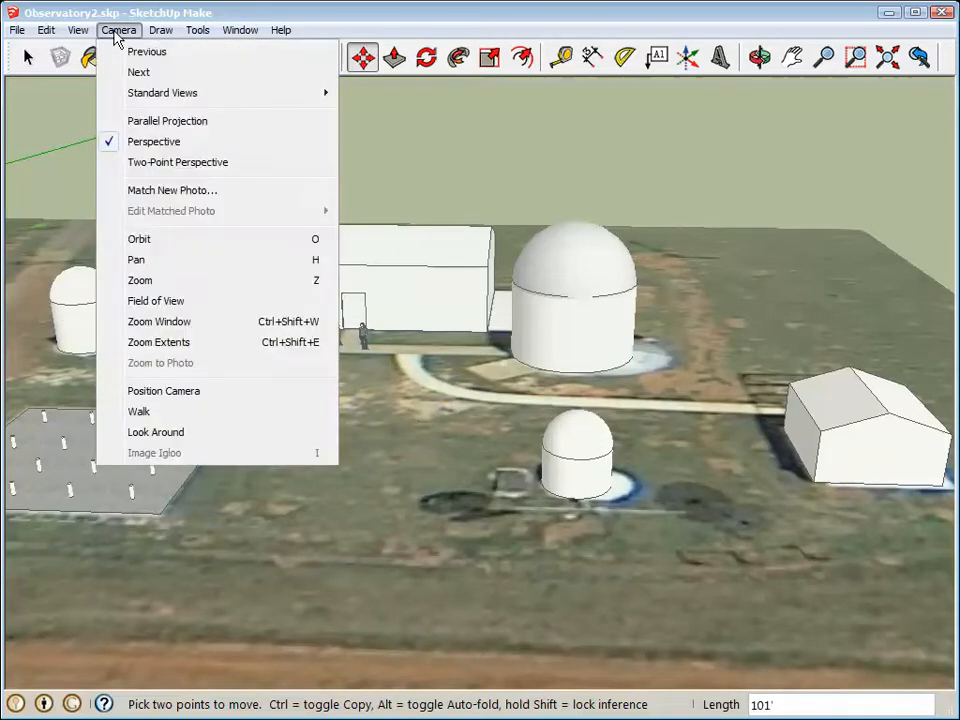
{"action": "mouse_move", "coordinate": [175, 100]}
{"action": "left_click", "coordinate": [375, 92]}
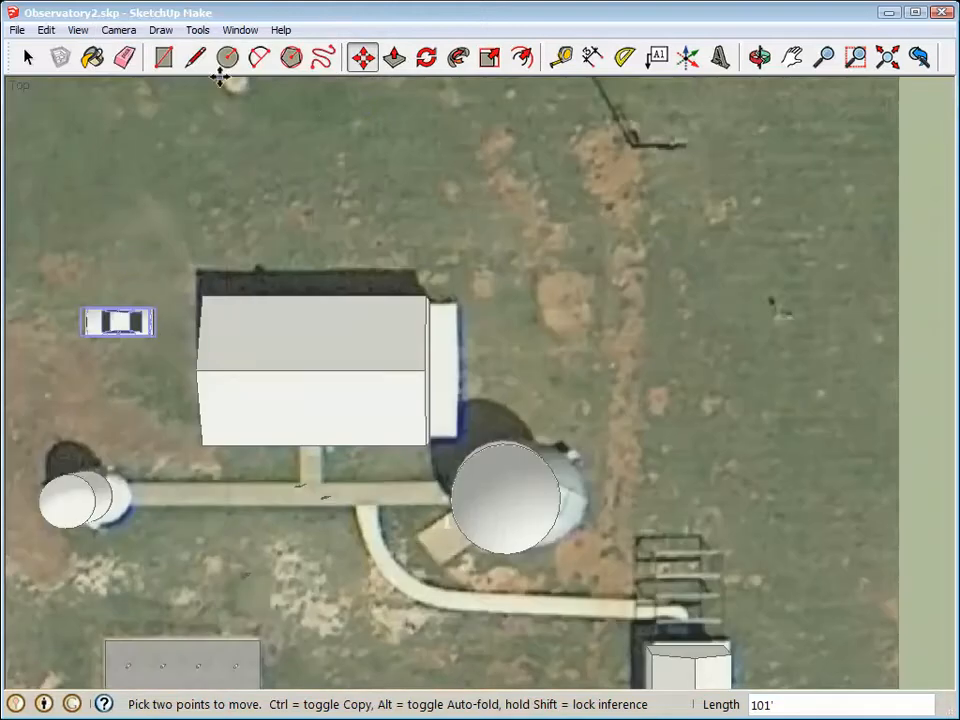
Rotate the sedan 180 degrees about its center on the grass beside the long building
{"action": "left_click", "coordinate": [426, 57]}
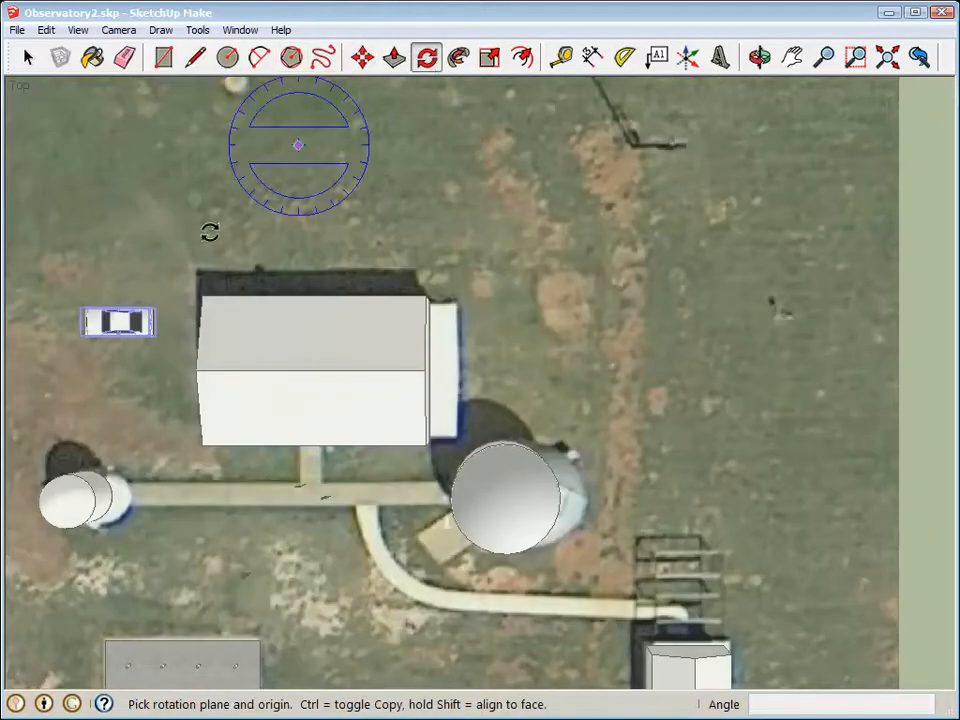
{"action": "left_click", "coordinate": [115, 321]}
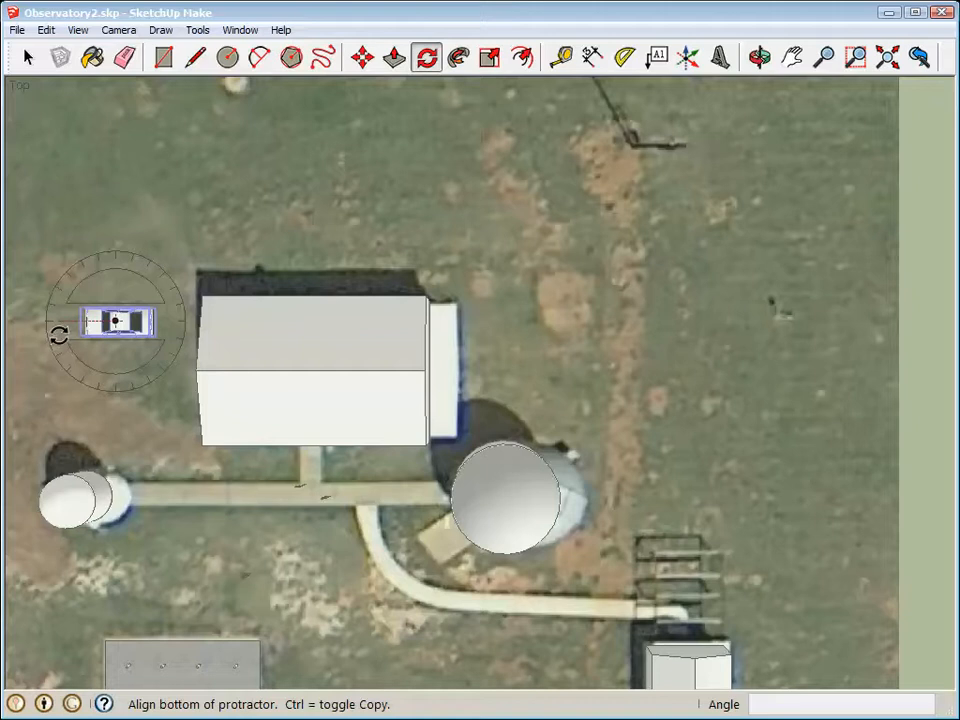
{"action": "left_click", "coordinate": [57, 331]}
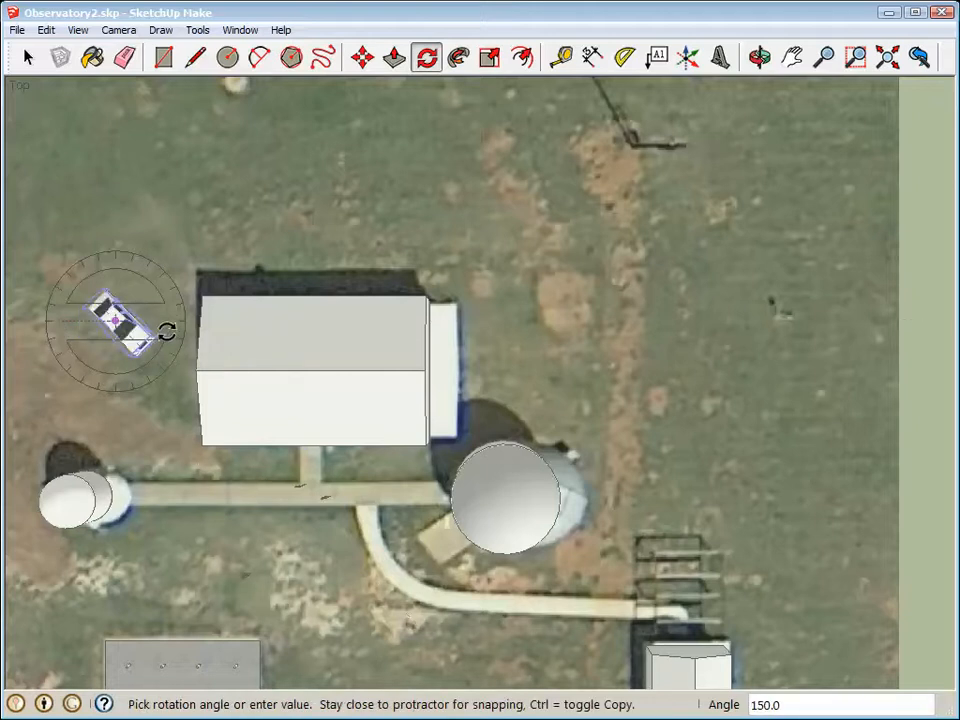
{"action": "left_click", "coordinate": [166, 321]}
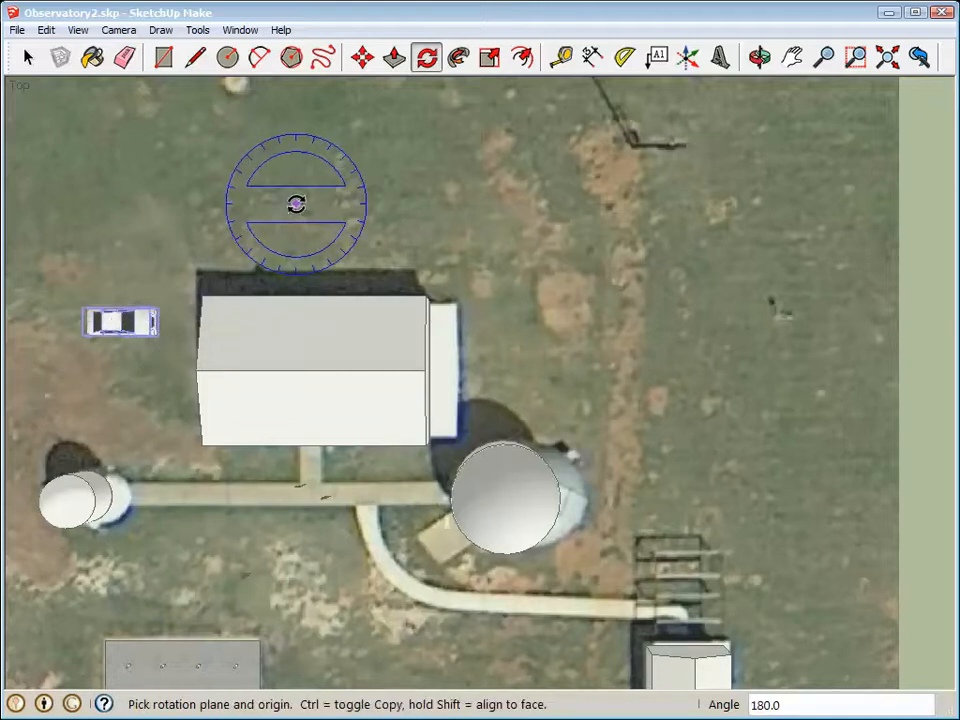
Examine the observatory site and the turned sedan in perspective, from close up and from far away
{"action": "left_click", "coordinate": [760, 58]}
{"action": "scroll", "coordinate": [525, 525], "scroll_direction": "down", "scroll_amount": 3}
{"action": "left_click_drag", "start_coordinate": [546, 568], "coordinate": [735, 546]}
{"action": "scroll", "coordinate": [463, 609], "scroll_direction": "up", "scroll_amount": 3}
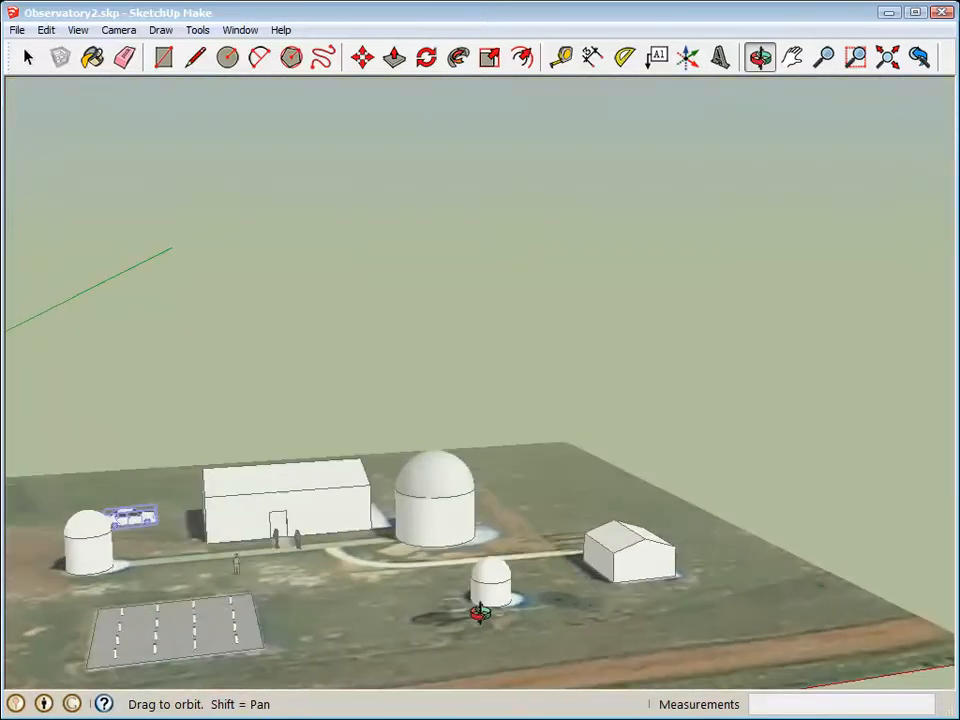
{"action": "scroll", "coordinate": [491, 568], "scroll_direction": "up", "scroll_amount": 3}
{"action": "left_click", "coordinate": [792, 57]}
{"action": "left_click_drag", "start_coordinate": [300, 556], "coordinate": [435, 423]}
{"action": "scroll", "coordinate": [435, 423], "scroll_direction": "down", "scroll_amount": 3}
{"action": "scroll", "coordinate": [437, 423], "scroll_direction": "down", "scroll_amount": 5}
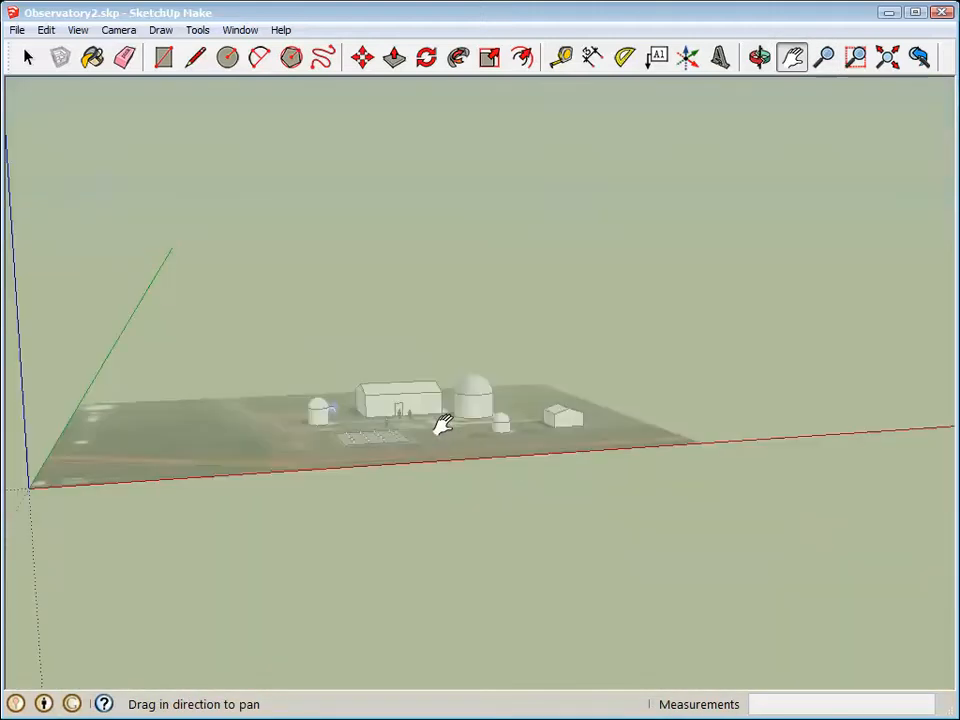
Insert the Tree 3D Evergreen component at the satellite image's front corner, past the small ridged building by the dirt road
{"action": "scroll", "coordinate": [439, 423], "scroll_direction": "up", "scroll_amount": 8}
{"action": "scroll", "coordinate": [457, 416], "scroll_direction": "up", "scroll_amount": 3}
{"action": "left_click_drag", "start_coordinate": [781, 432], "coordinate": [430, 410]}
{"action": "left_click_drag", "start_coordinate": [770, 458], "coordinate": [300, 422]}
{"action": "left_click_drag", "start_coordinate": [812, 472], "coordinate": [480, 456]}
{"action": "mouse_move", "coordinate": [622, 470]}
{"action": "left_mouse_down"}
{"action": "mouse_move", "coordinate": [600, 469]}
{"action": "mouse_move", "coordinate": [538, 414]}
{"action": "left_mouse_up"}
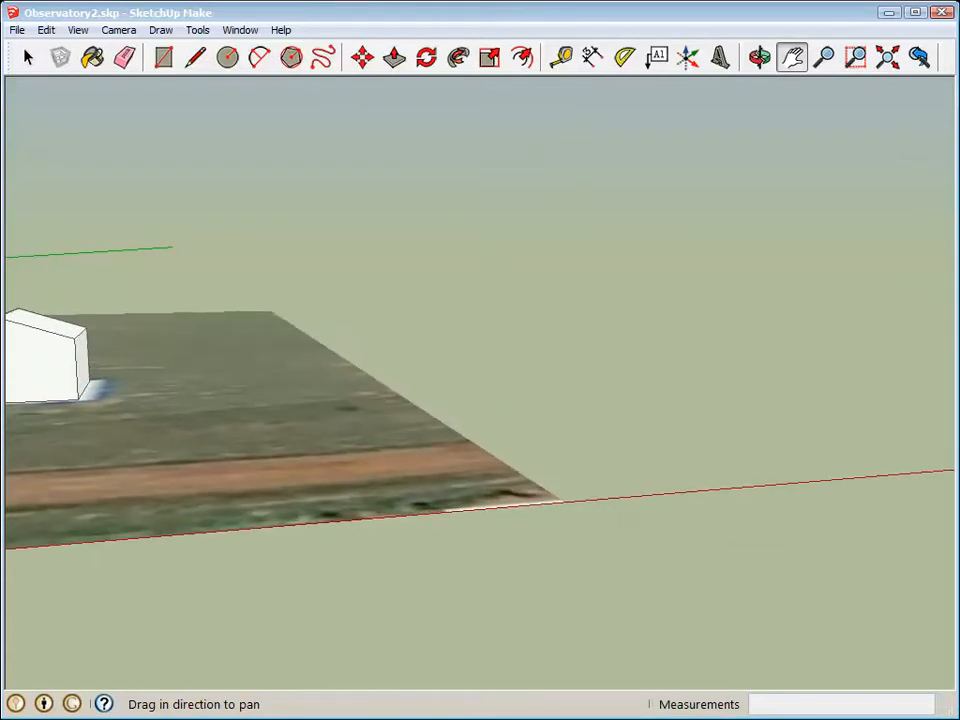
{"action": "left_click_drag", "start_coordinate": [252, 0], "coordinate": [264, 62]}
{"action": "left_click_drag", "start_coordinate": [372, 300], "coordinate": [343, 579]}
{"action": "left_click_drag", "start_coordinate": [196, 405], "coordinate": [574, 503]}
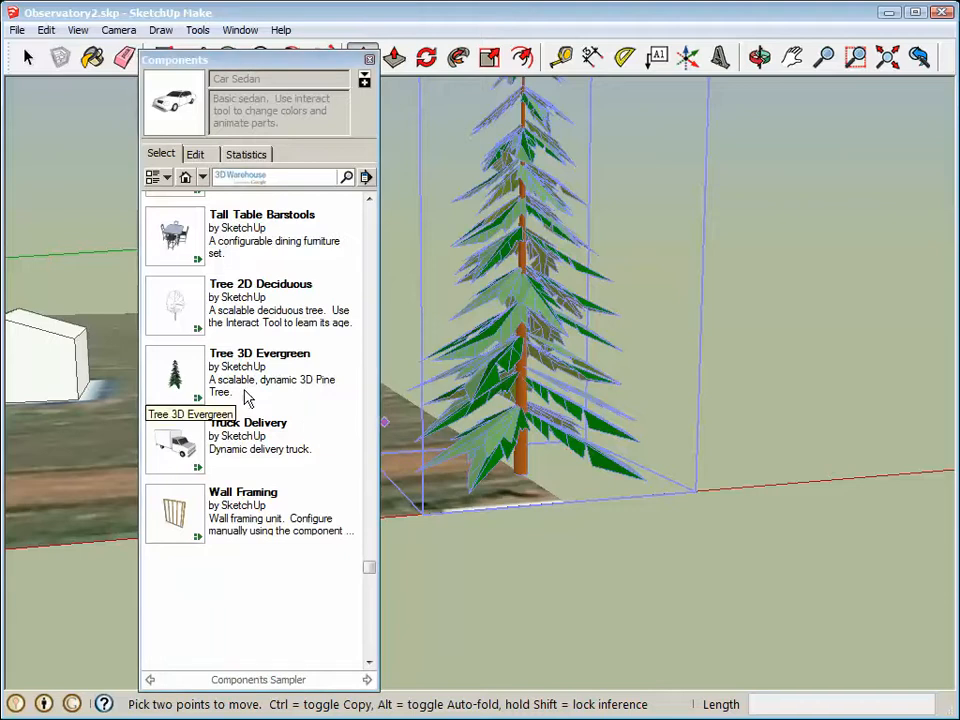
Insert a second Tree 3D Evergreen in front of the first tree and close the component browser
{"action": "left_click", "coordinate": [178, 375]}
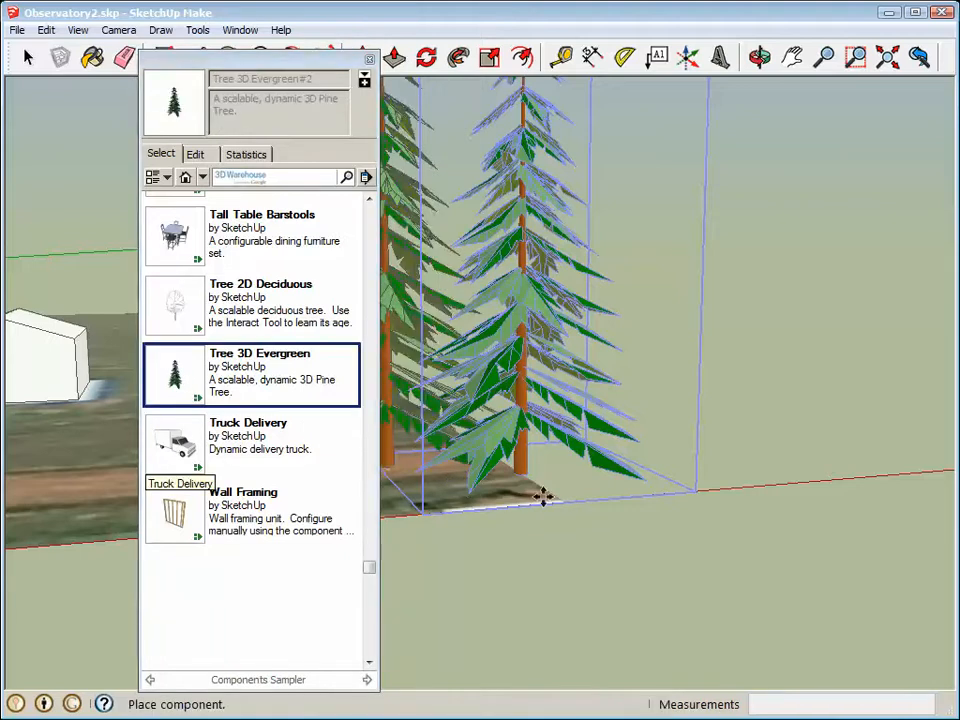
{"action": "left_click", "coordinate": [607, 563]}
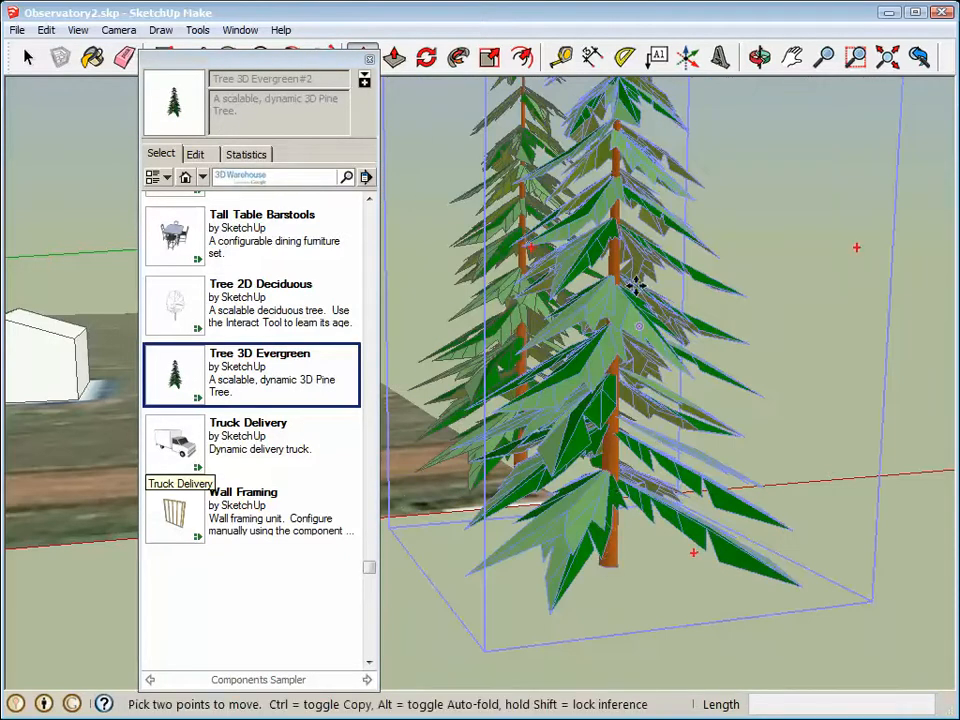
{"action": "left_click", "coordinate": [369, 60]}
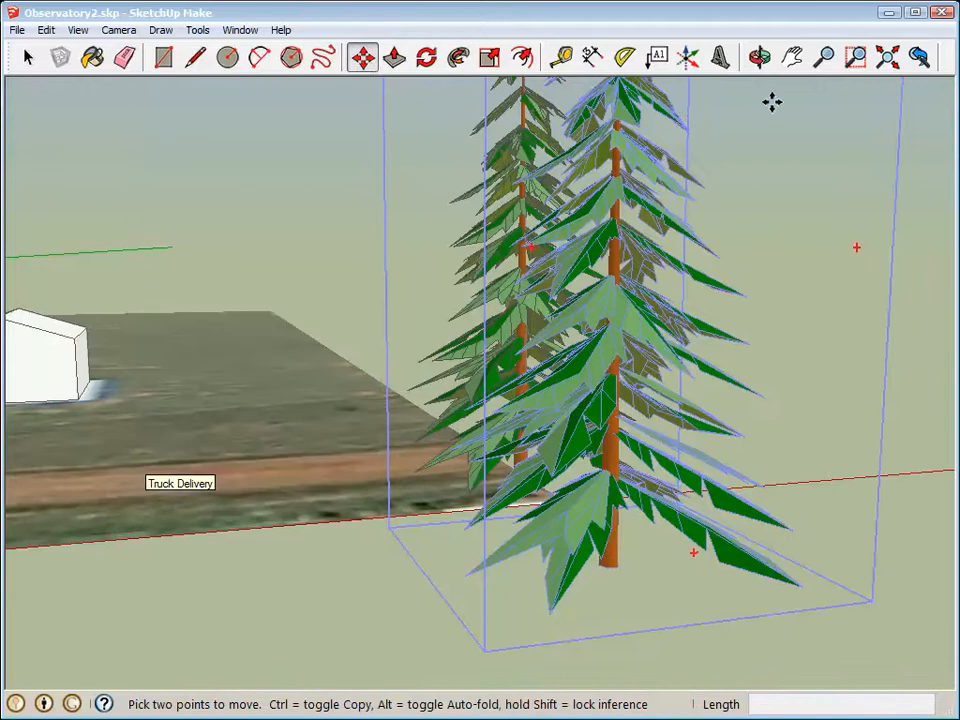
Scale the front evergreen down to a height closer to that of the observatory buildings
{"action": "left_click", "coordinate": [760, 57]}
{"action": "scroll", "coordinate": [744, 245], "scroll_direction": "down", "scroll_amount": 3}
{"action": "left_click_drag", "start_coordinate": [777, 157], "coordinate": [496, 183]}
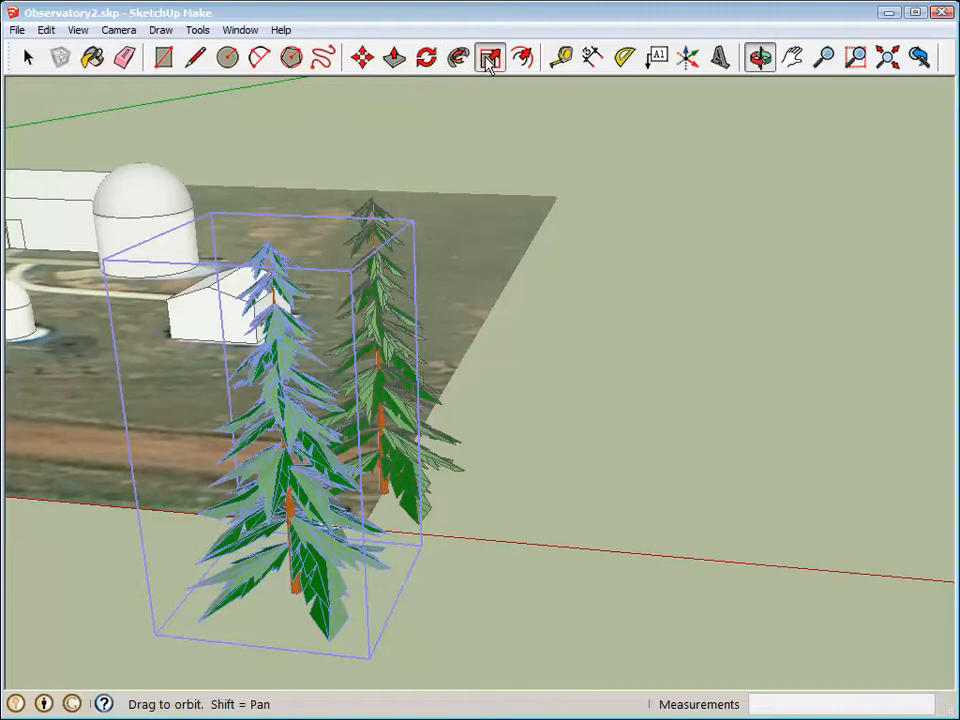
{"action": "left_click", "coordinate": [490, 57]}
{"action": "left_click_drag", "start_coordinate": [269, 386], "coordinate": [272, 426]}
Select the rear evergreen and scale its height down to about 0.50
{"action": "left_click", "coordinate": [29, 57]}
{"action": "left_click", "coordinate": [380, 287]}
{"action": "left_click", "coordinate": [489, 57]}
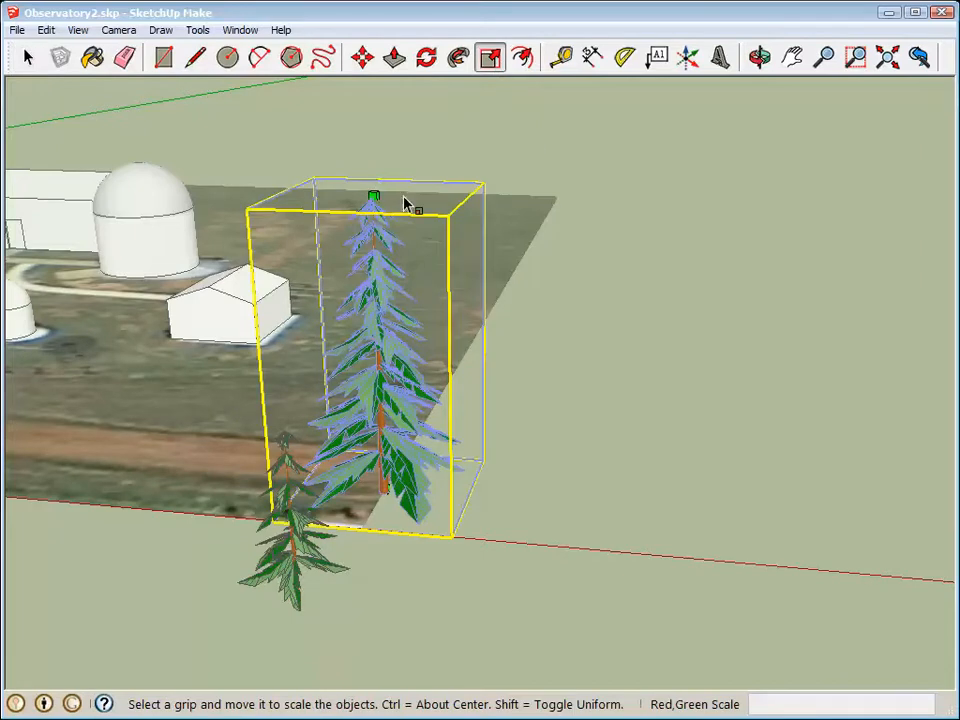
{"action": "left_click_drag", "start_coordinate": [375, 191], "coordinate": [363, 358]}
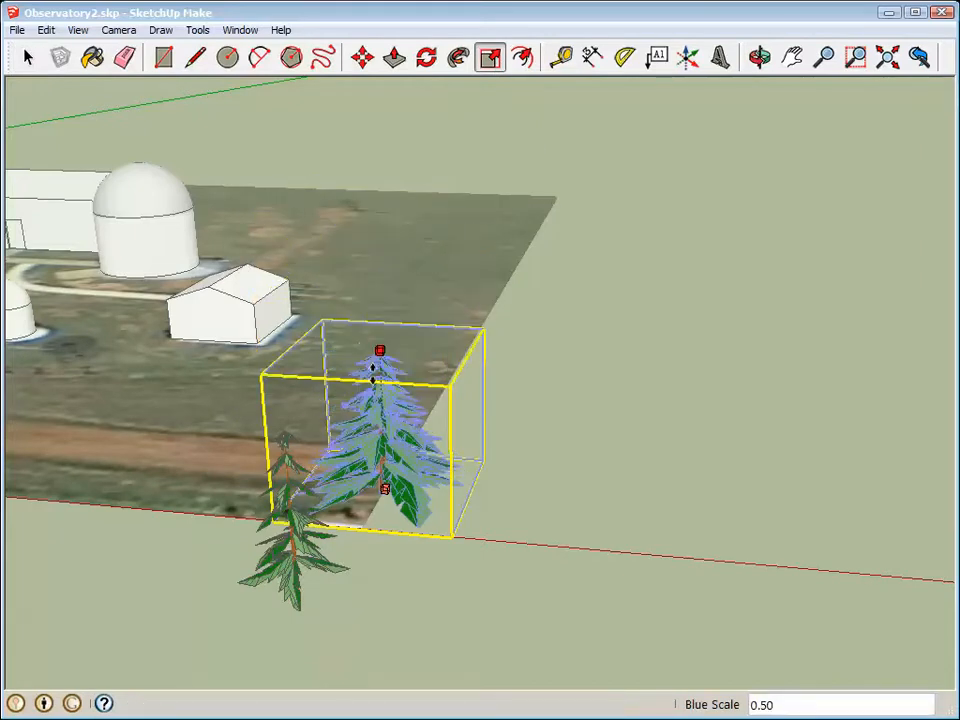
Move the rear evergreen about 5' farther back along the edge of the satellite image
{"action": "left_click", "coordinate": [28, 58]}
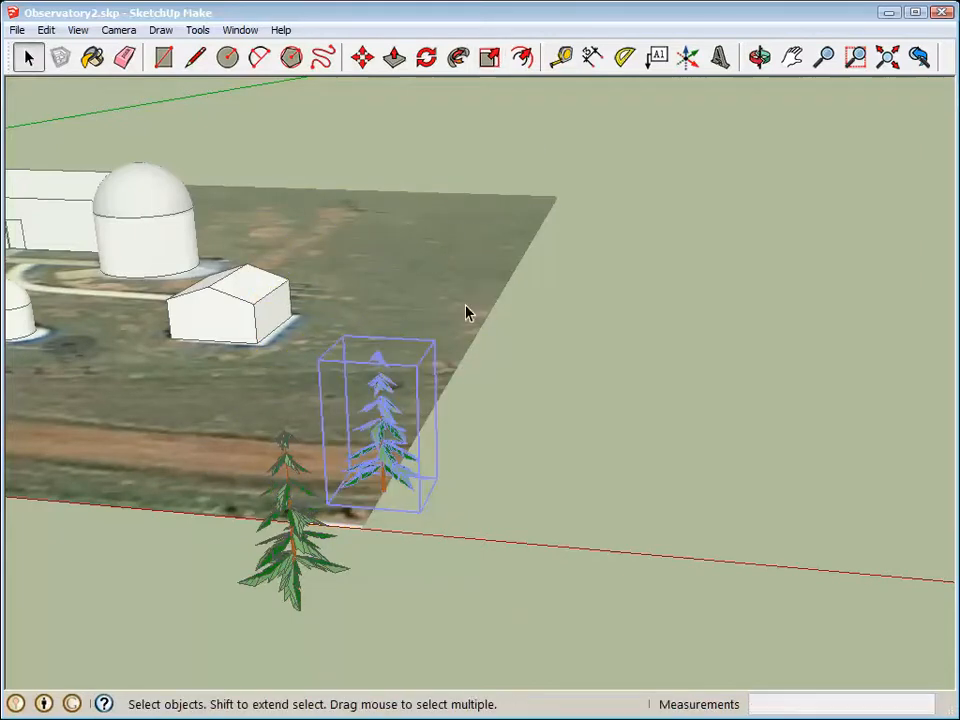
{"action": "left_click", "coordinate": [363, 57]}
{"action": "left_click", "coordinate": [400, 466]}
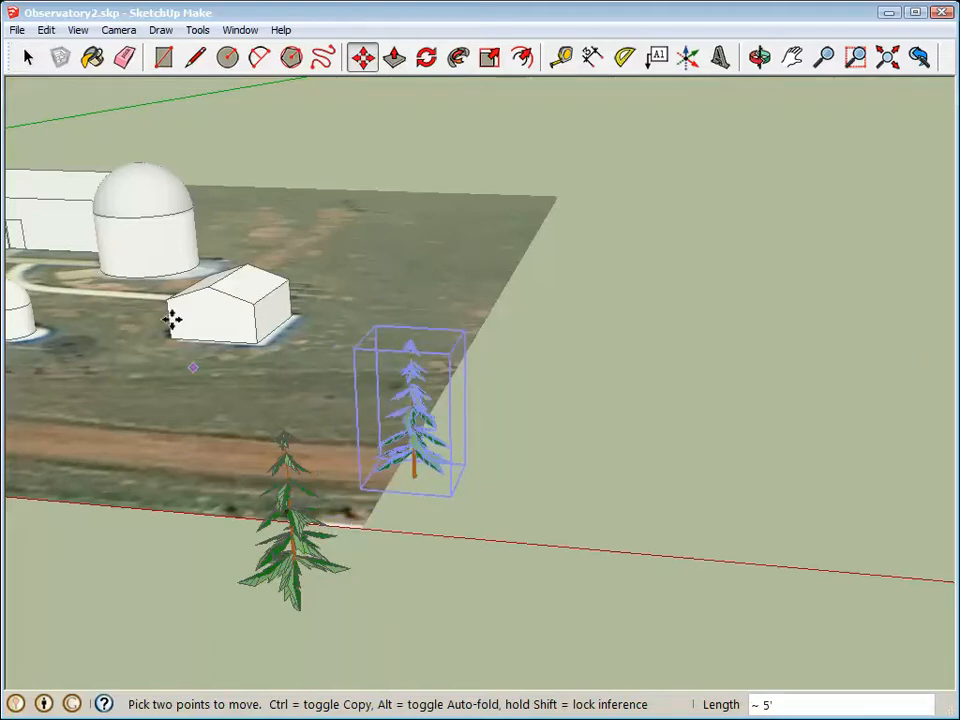
Move the front evergreen onto the corner of the satellite image beside the other tree
{"action": "left_click", "coordinate": [28, 57]}
{"action": "left_click", "coordinate": [293, 565]}
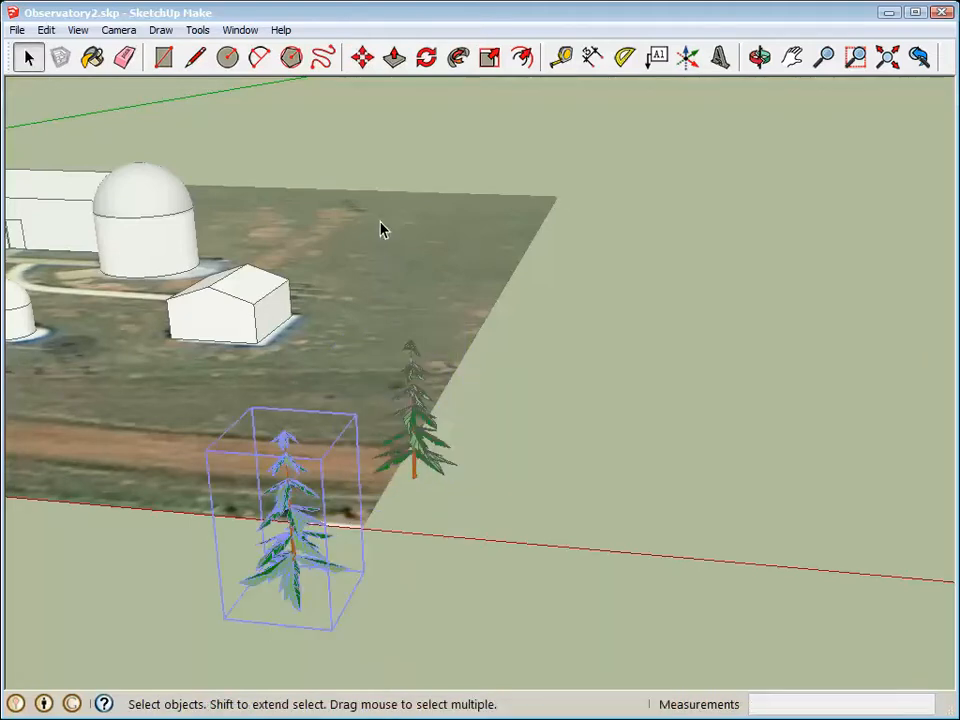
{"action": "left_click", "coordinate": [362, 57]}
{"action": "left_click", "coordinate": [311, 493]}
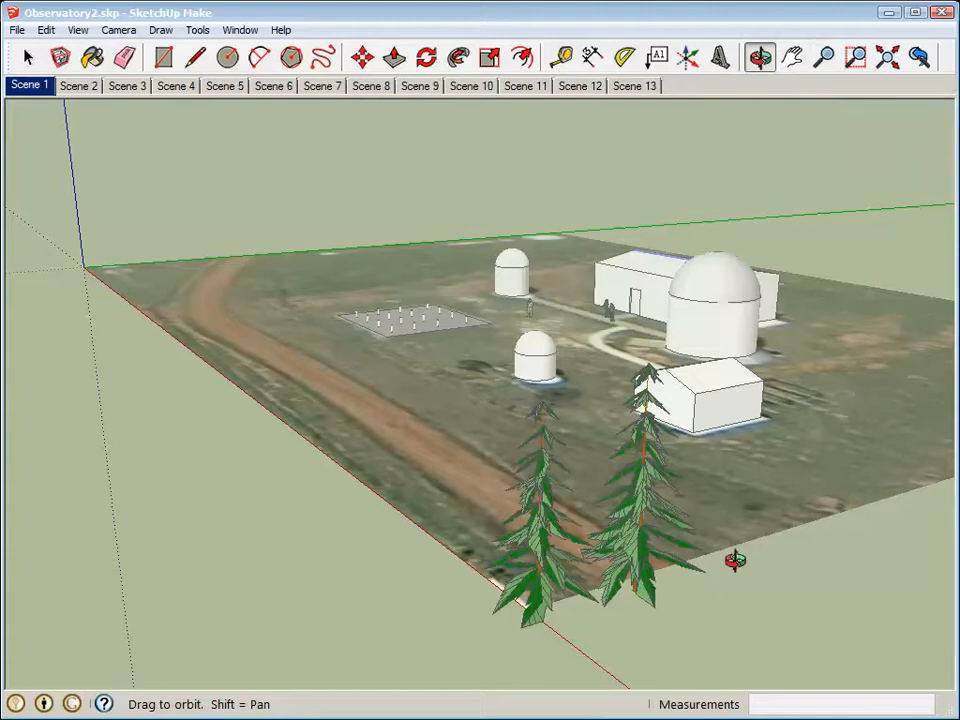
Review the scene transition and scene delay times in the animation settings and close them
{"action": "left_click", "coordinate": [84, 32]}
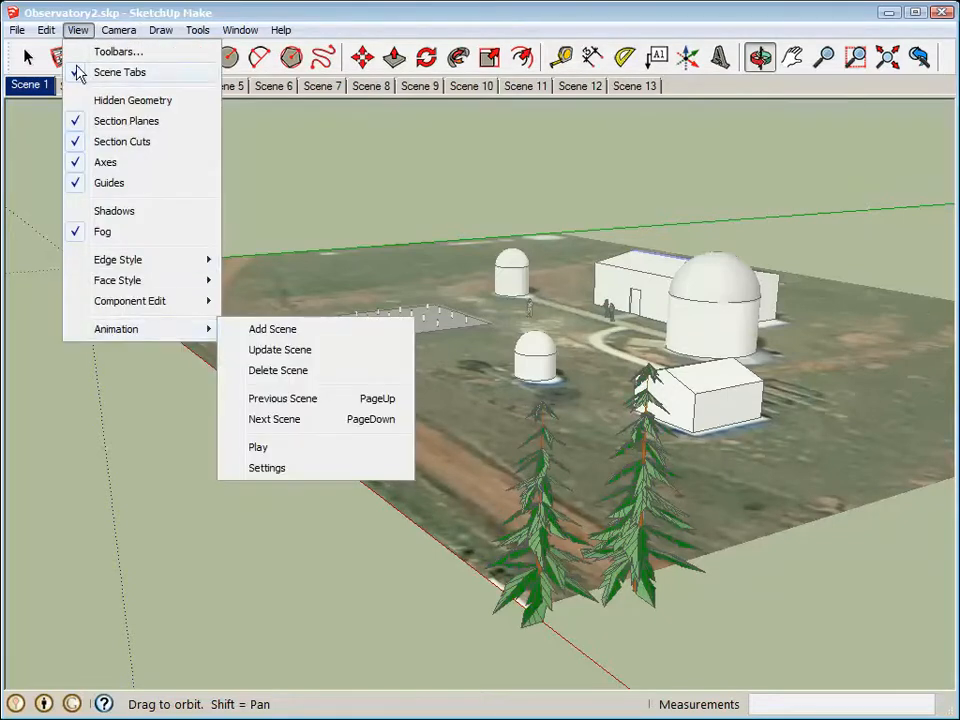
{"action": "mouse_move", "coordinate": [137, 329]}
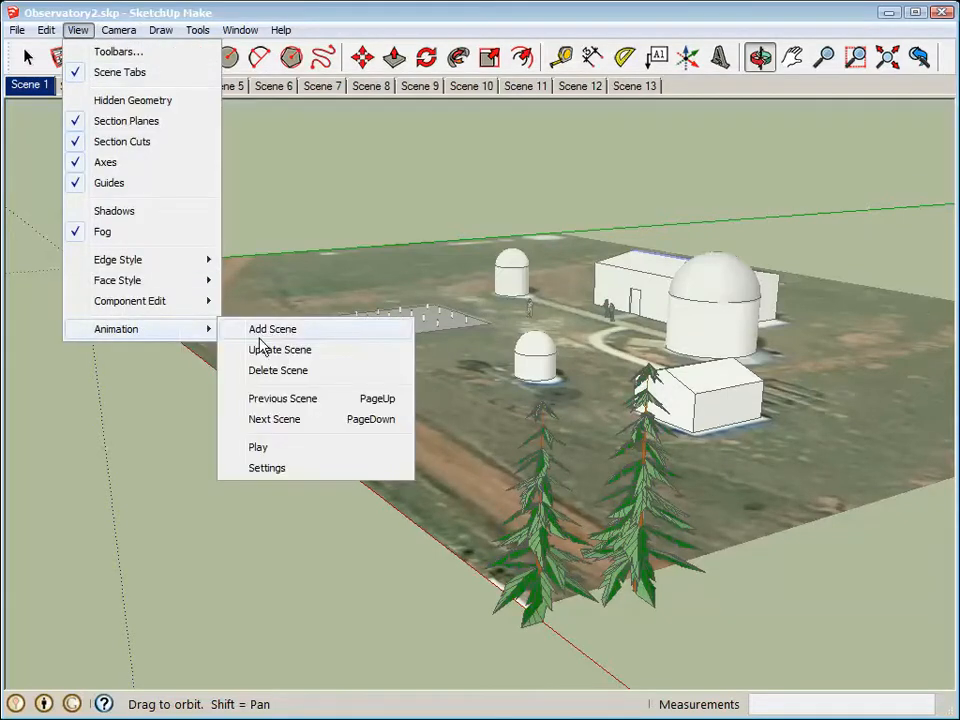
{"action": "left_click", "coordinate": [278, 467]}
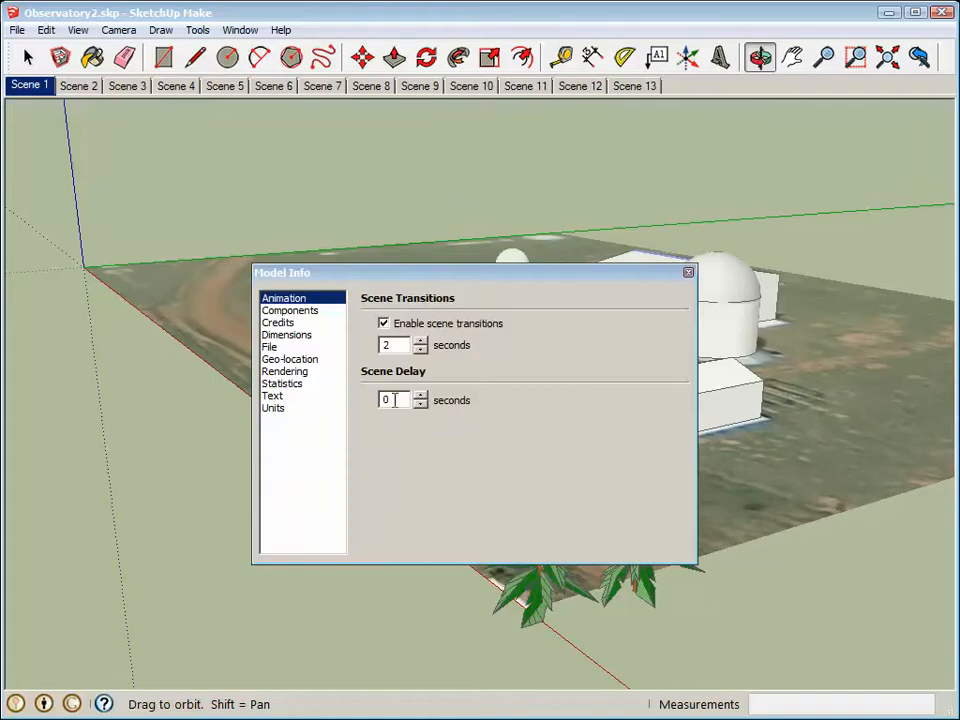
{"action": "left_click", "coordinate": [689, 274]}
Play and stop the scene animation, and switch to Scene 12 and Scene 13
{"action": "left_click", "coordinate": [78, 30]}
{"action": "mouse_move", "coordinate": [200, 338]}
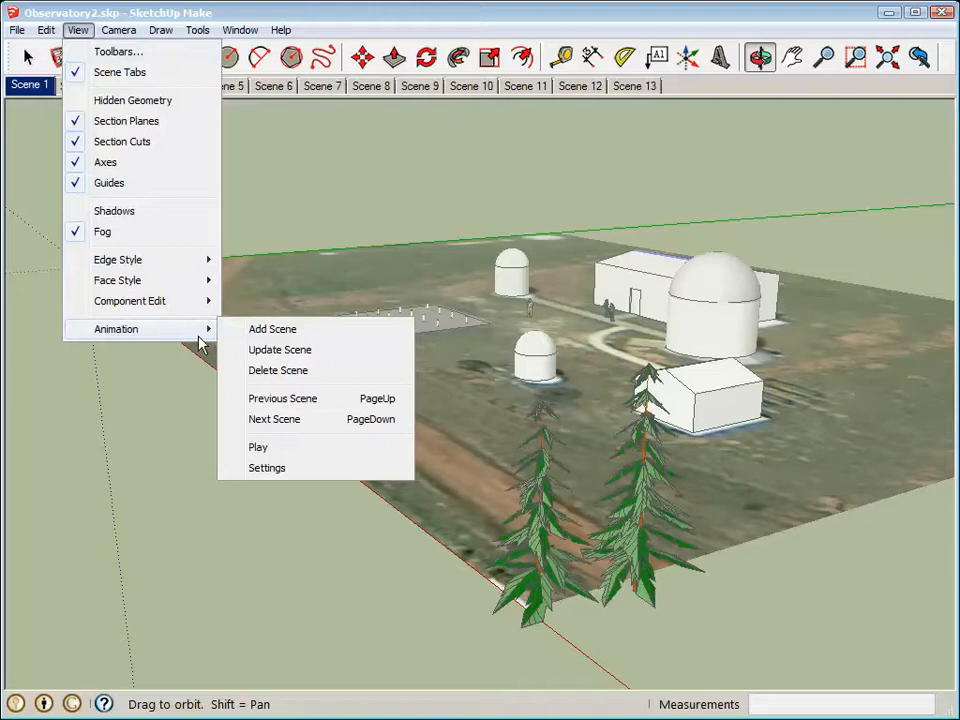
{"action": "left_click", "coordinate": [266, 449]}
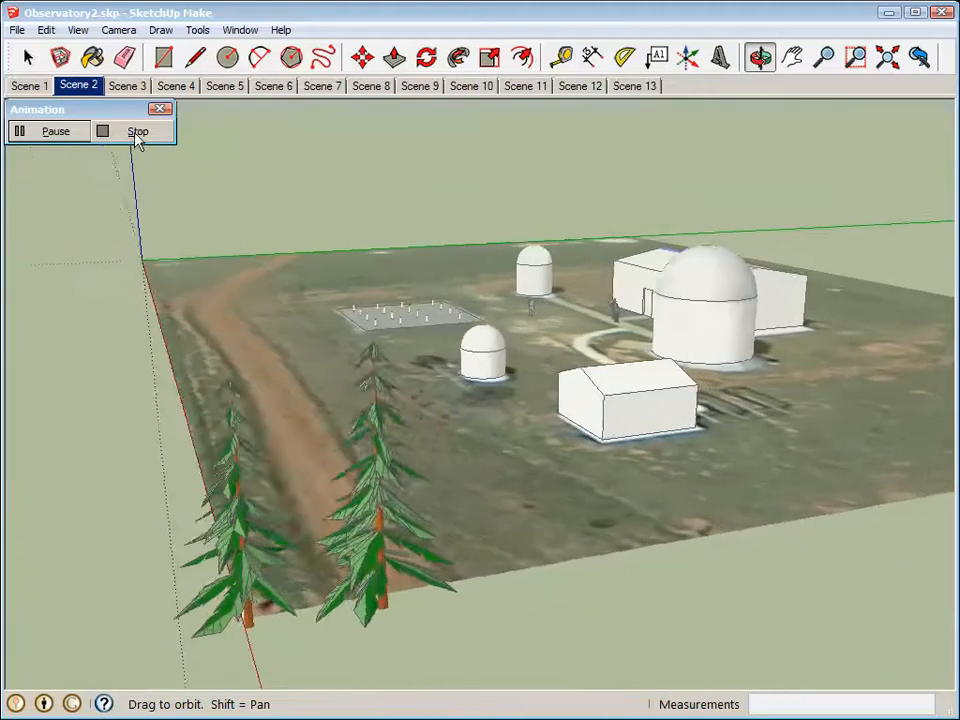
{"action": "left_click", "coordinate": [136, 132]}
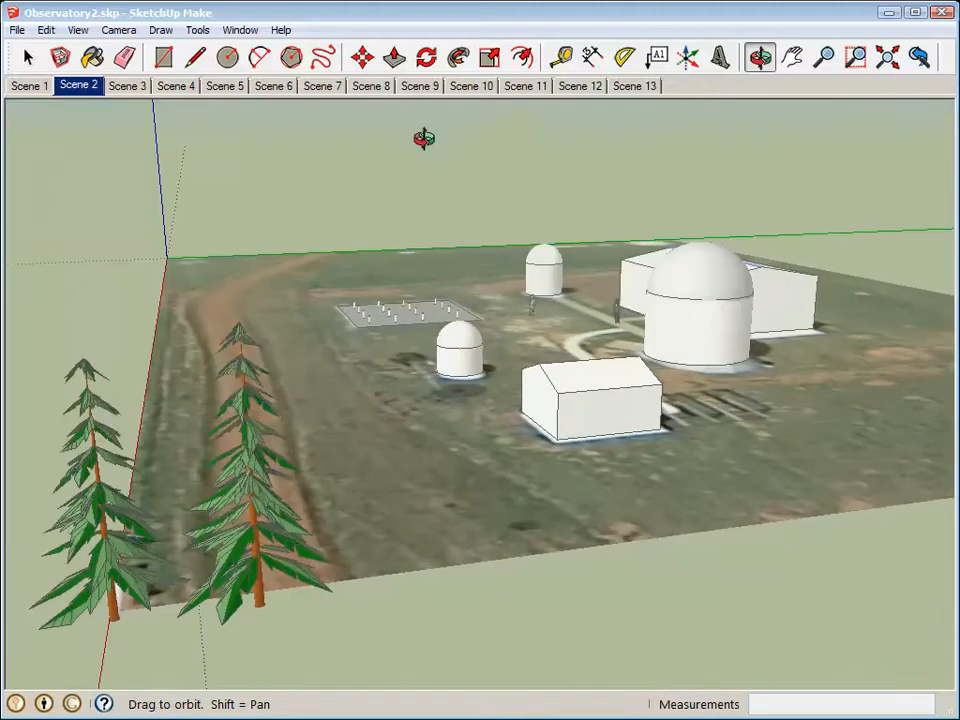
{"action": "left_click", "coordinate": [578, 88]}
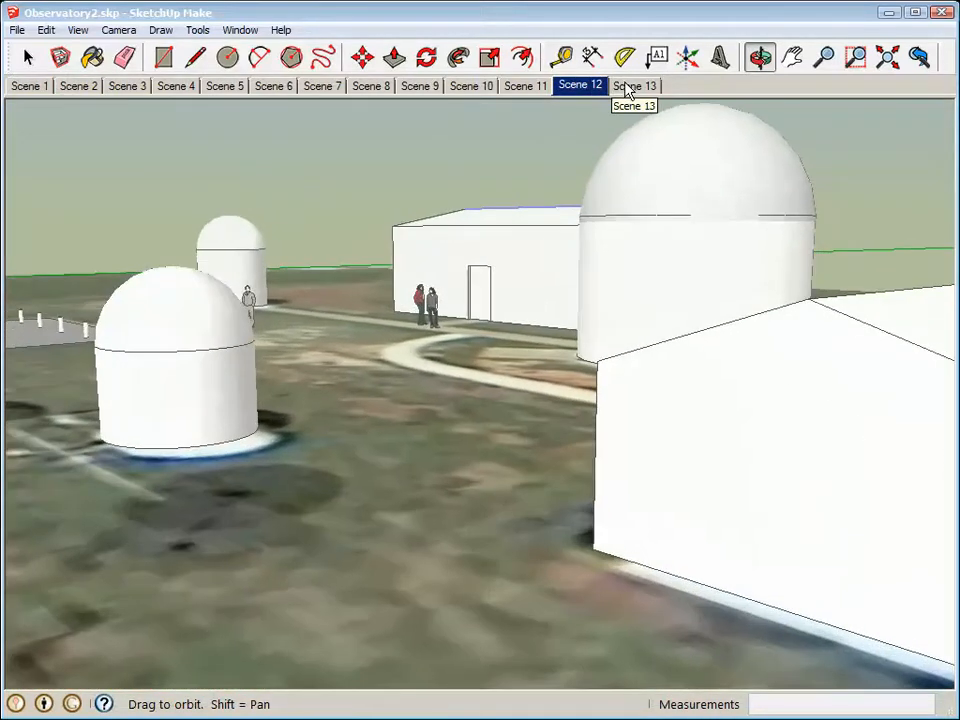
{"action": "left_click", "coordinate": [622, 87]}
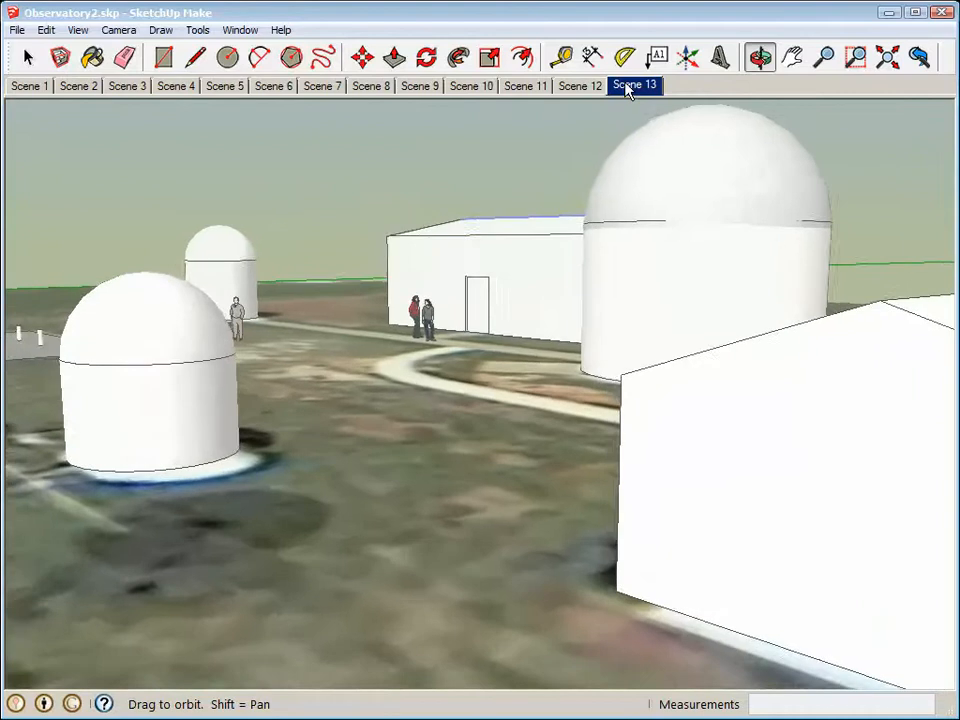